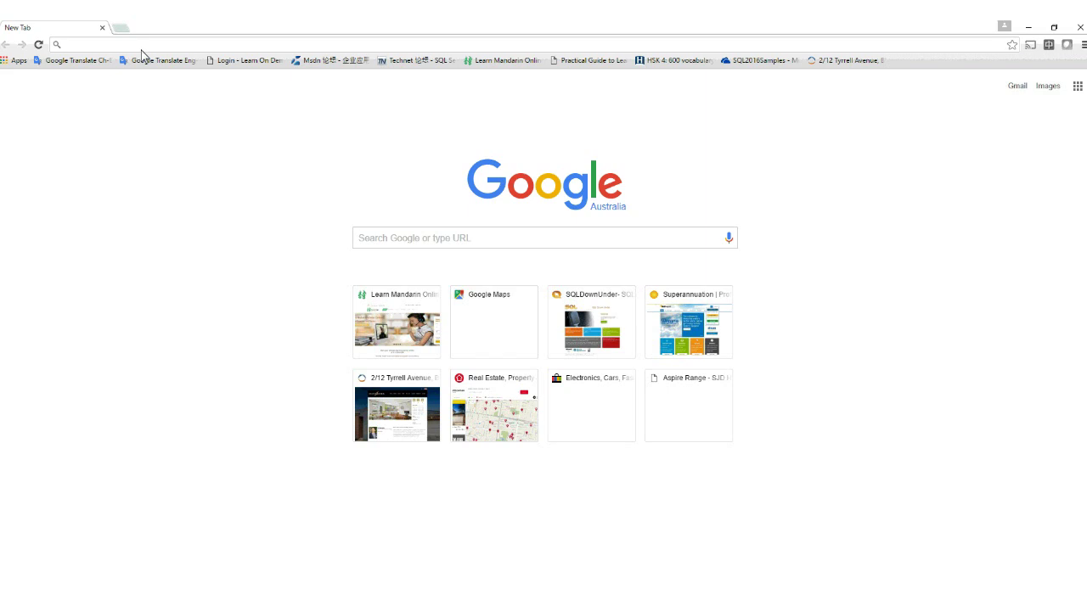
# Search the web for "list of miss universe titleholders" and open the Wikipedia article with that title
pyautogui.write('list ')
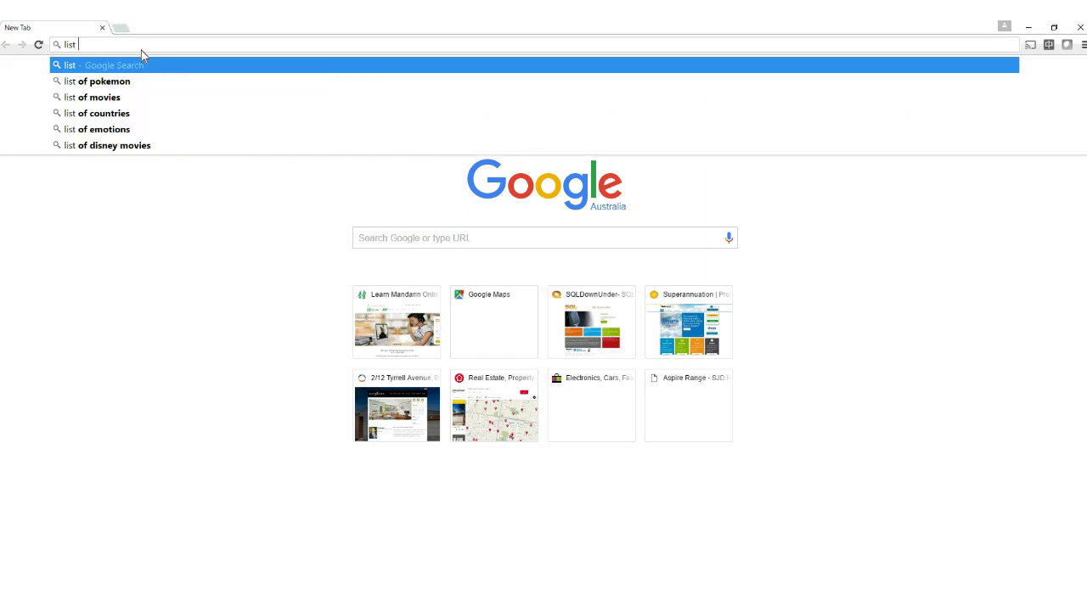
pyautogui.write('of miss ')
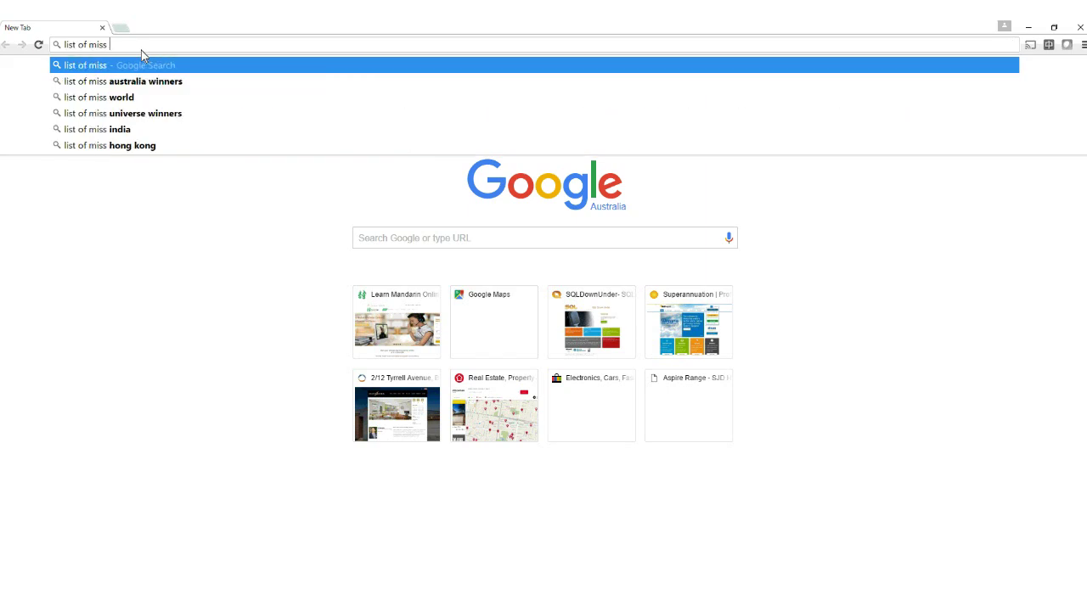
pyautogui.write('un')
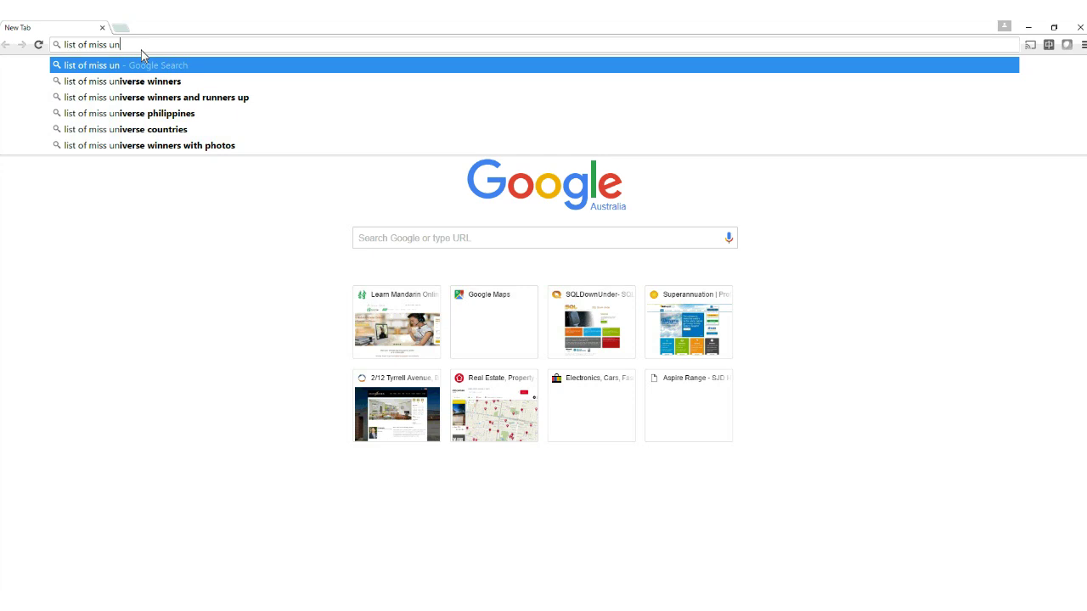
pyautogui.write('ivers')
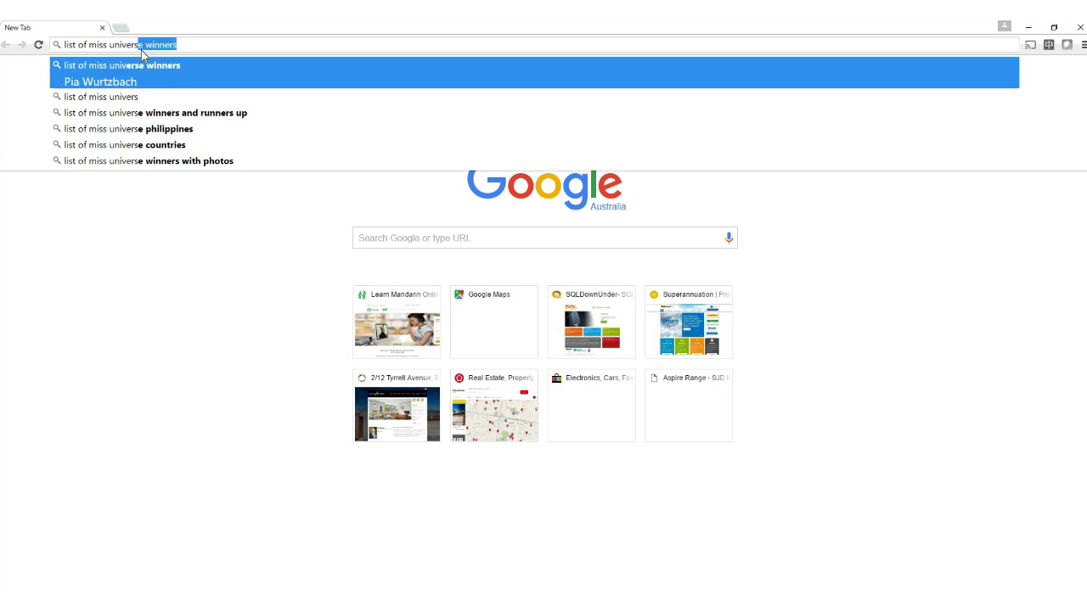
pyautogui.write('e titleholders')
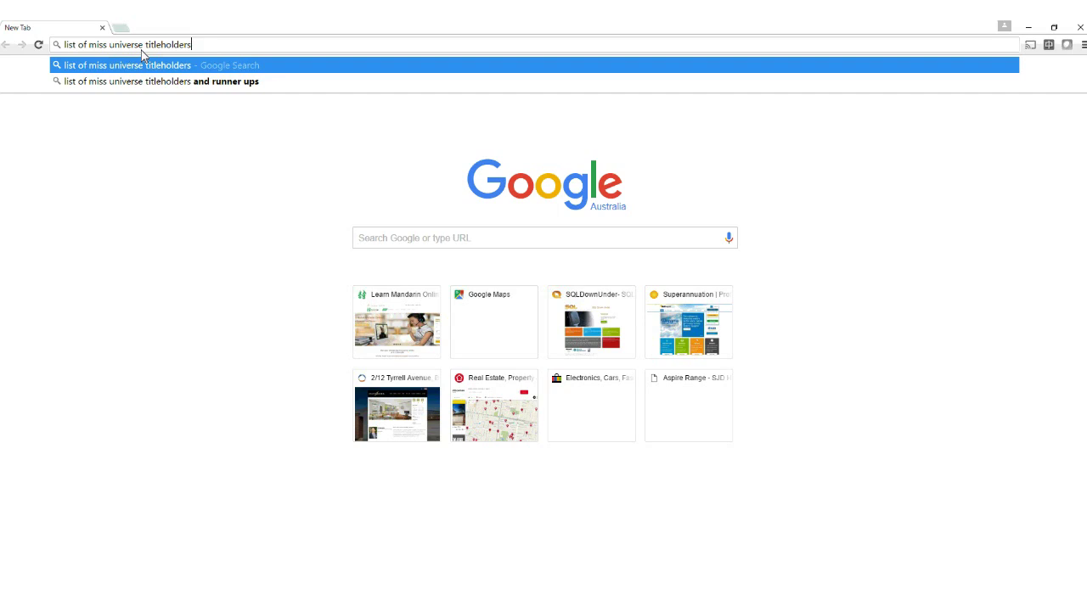
pyautogui.press('Return')
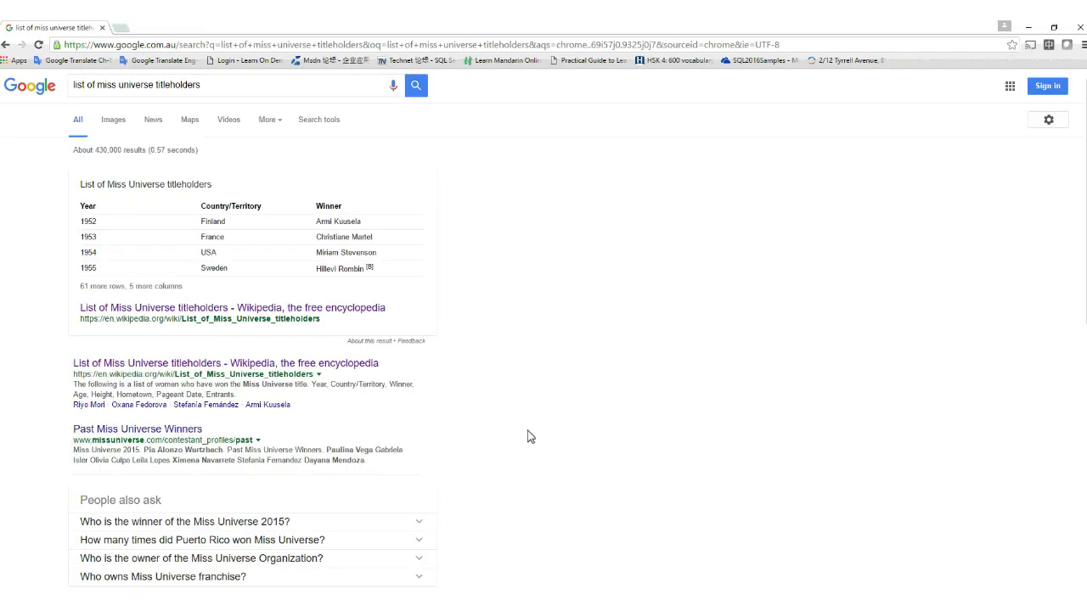
pyautogui.click(205, 365)
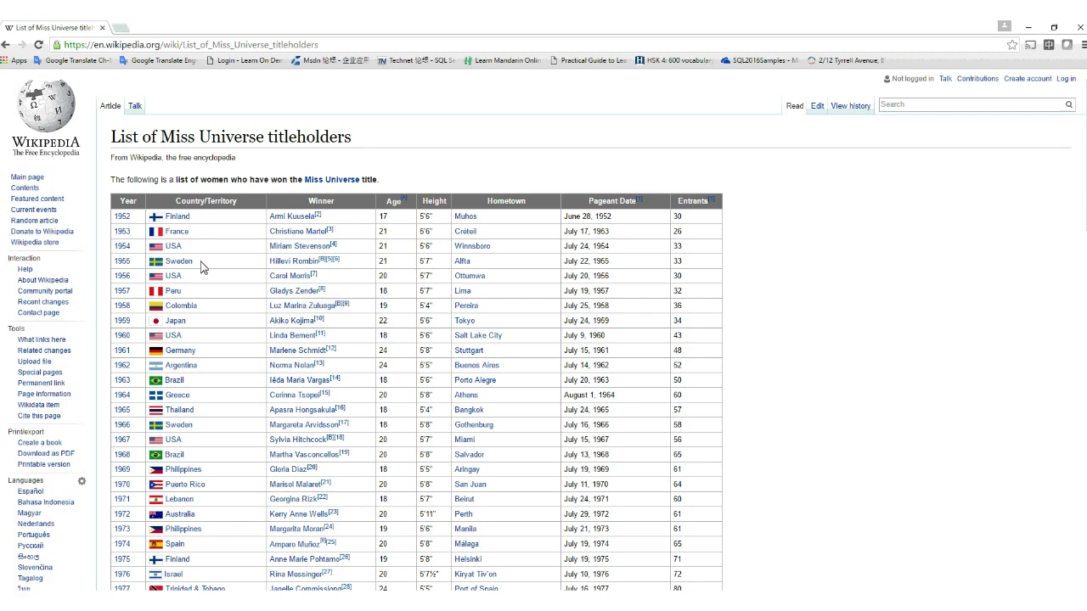
# Copy the web address of the Wikipedia article on Miss Universe titleholders
pyautogui.moveTo(201, 263); pyautogui.dragTo(278, 324)
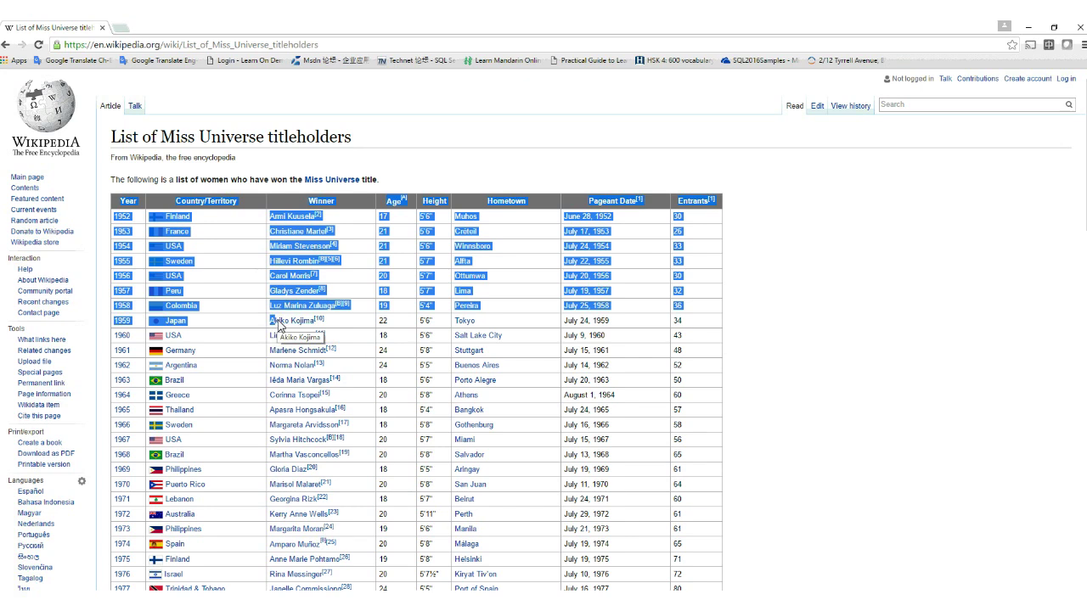
pyautogui.click(431, 171)
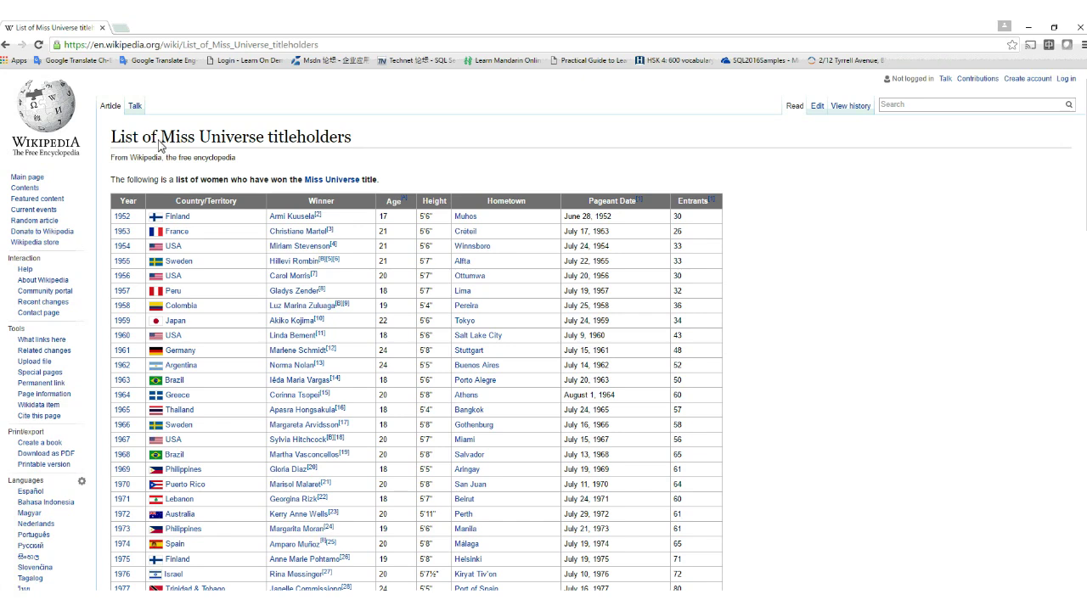
pyautogui.click(216, 49)
pyautogui.hotkey('ctrl', 'c')
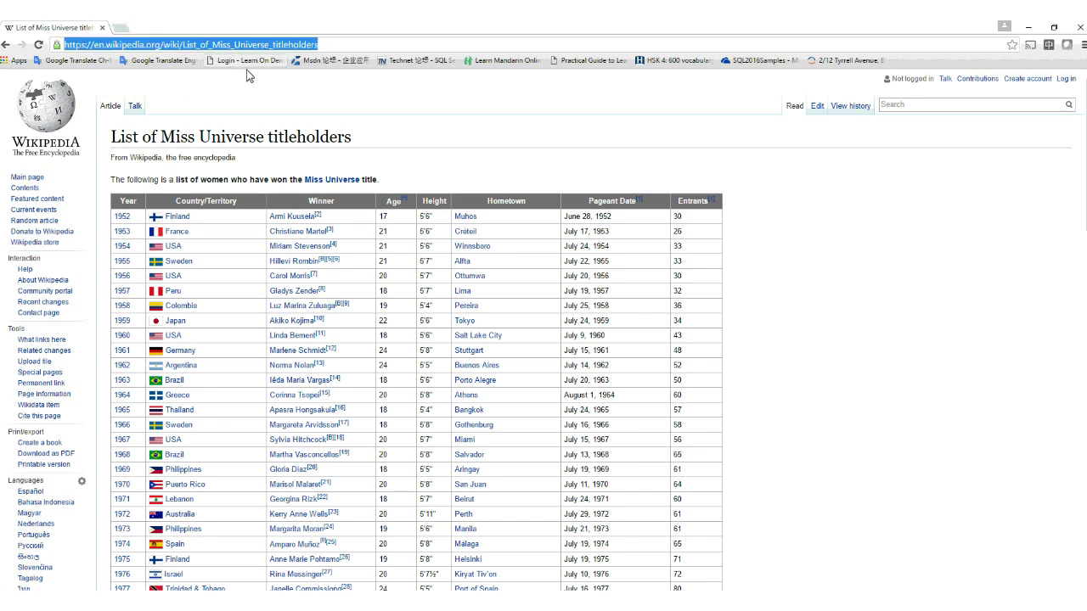
pyautogui.click(588, 599)
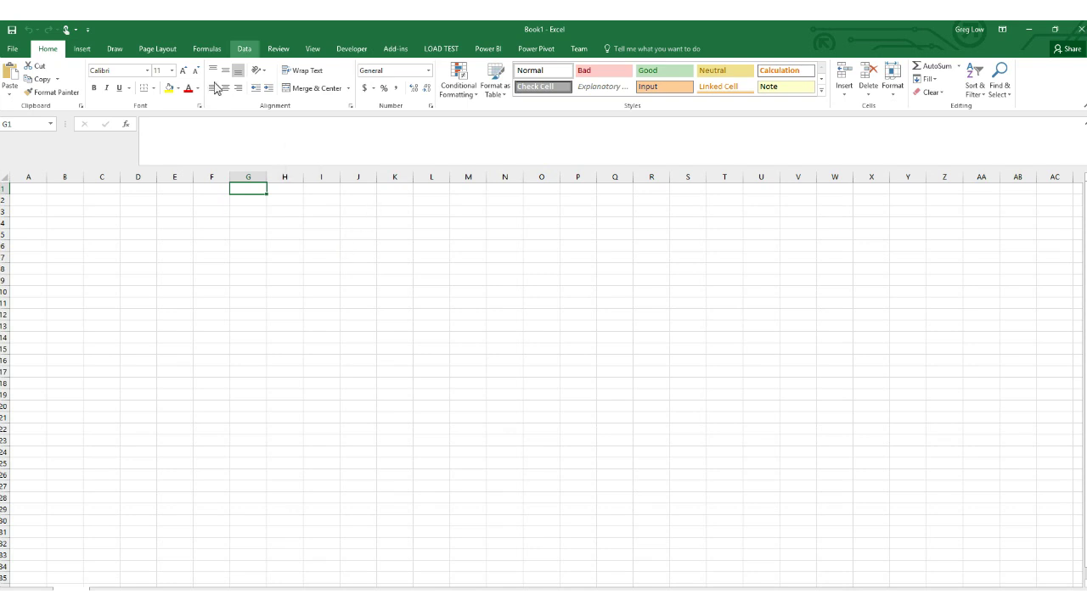
pyautogui.click(244, 48)
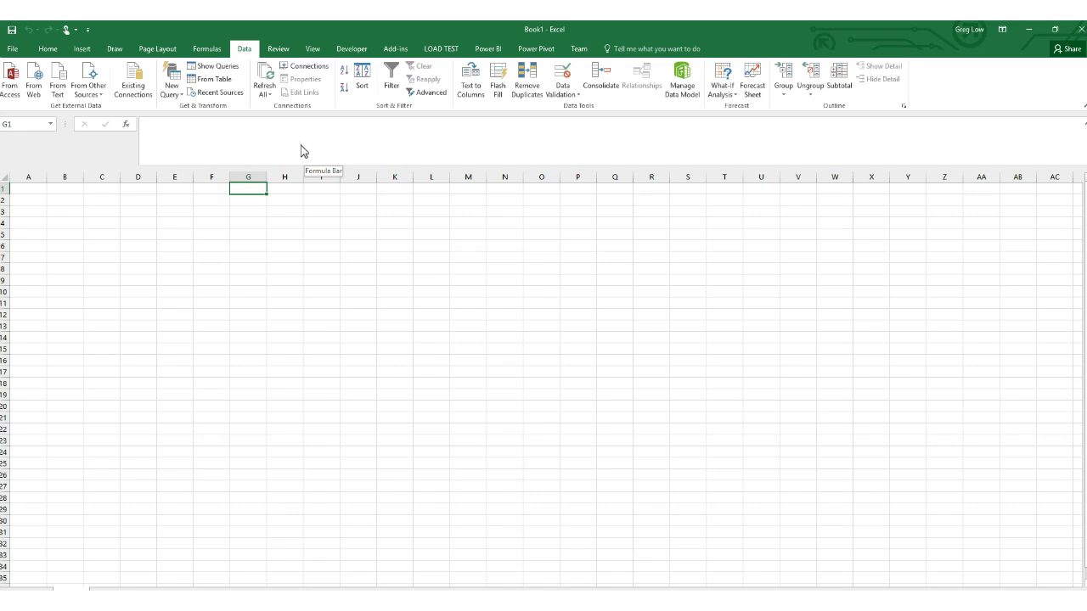
pyautogui.click(182, 94)
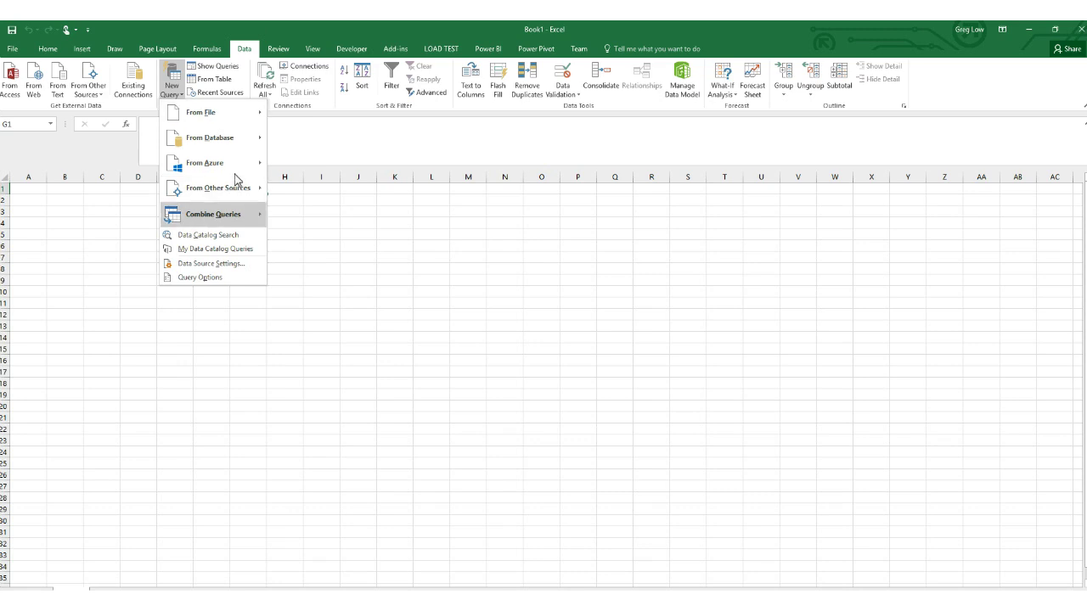
pyautogui.moveTo(253, 198)
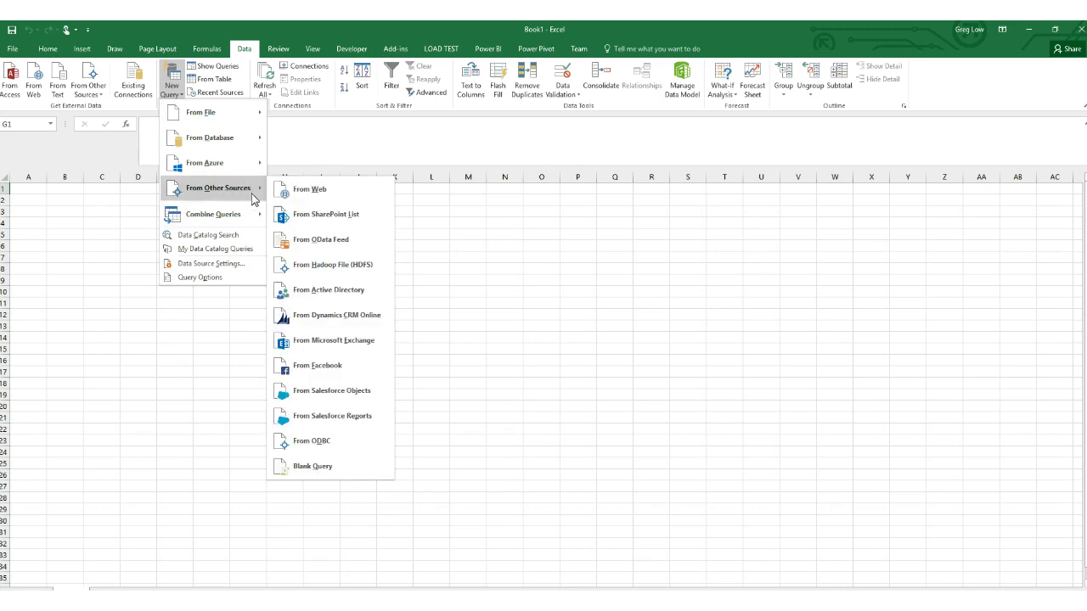
pyautogui.click(322, 201)
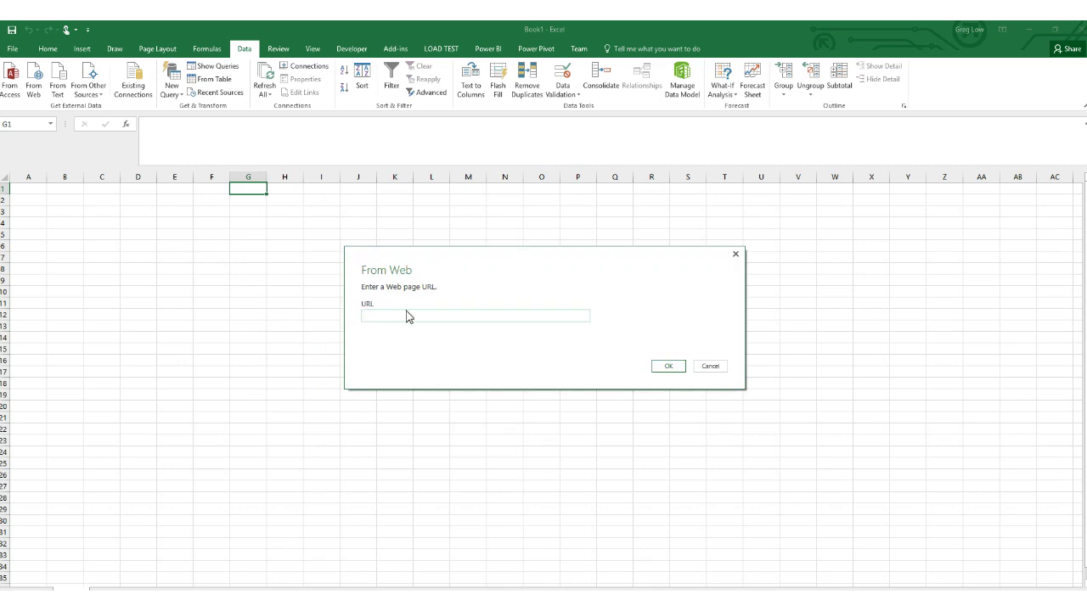
pyautogui.hotkey('ctrl', 'v')
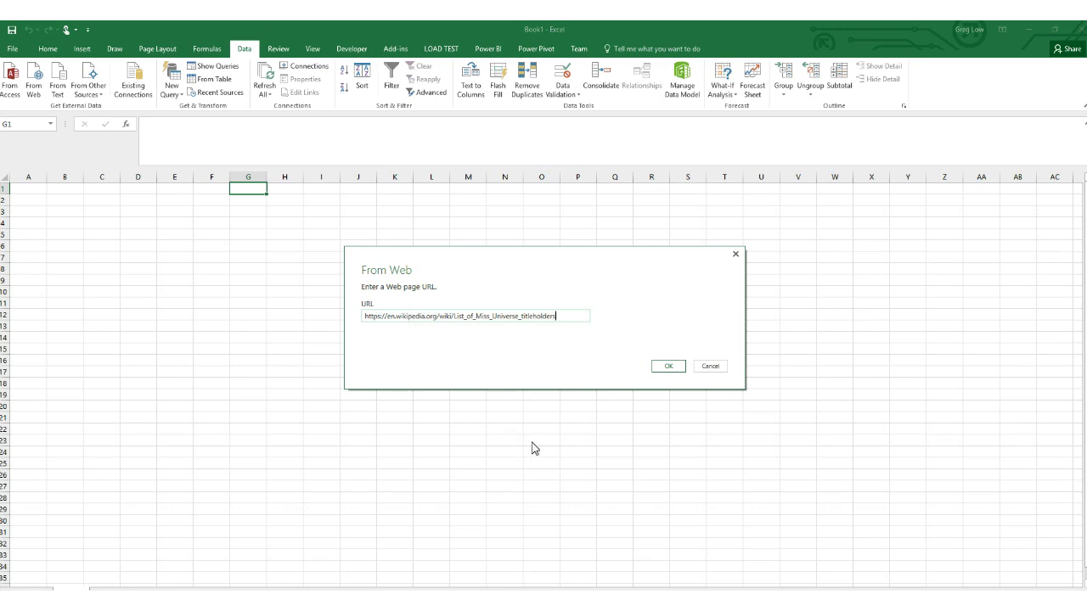
pyautogui.click(664, 372)
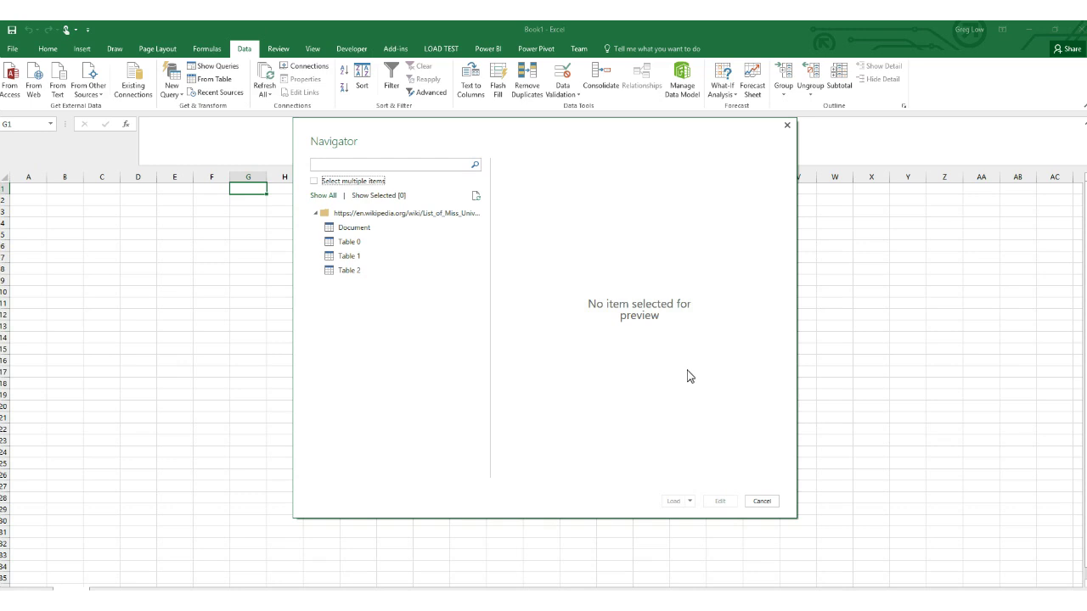
# Preview Document and Table 0, then open Table 0 for editing in the Query Editor and refresh its data preview
pyautogui.click(355, 228)
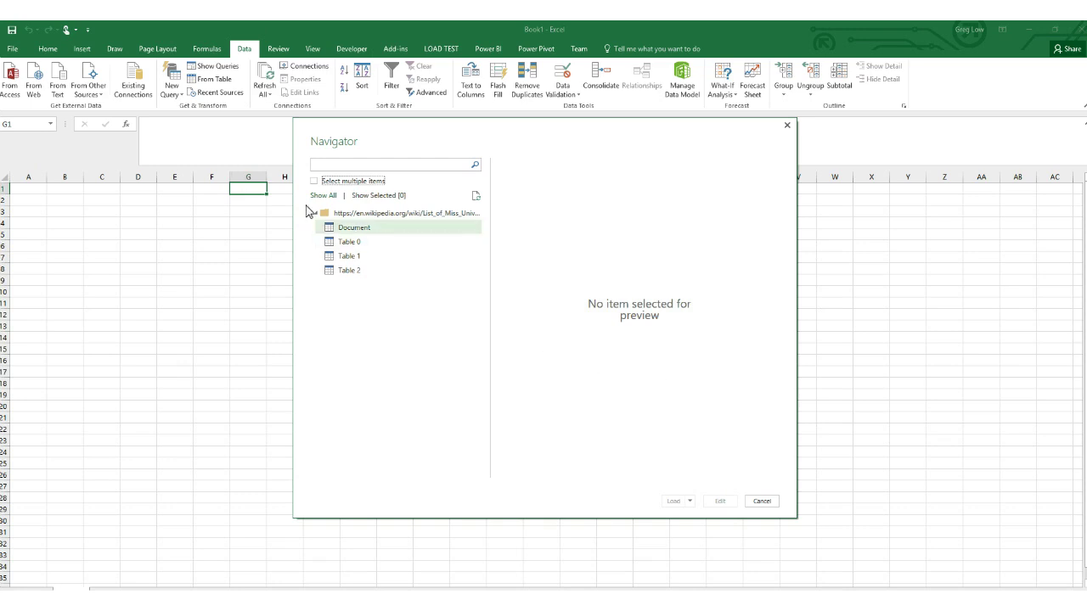
pyautogui.click(369, 231)
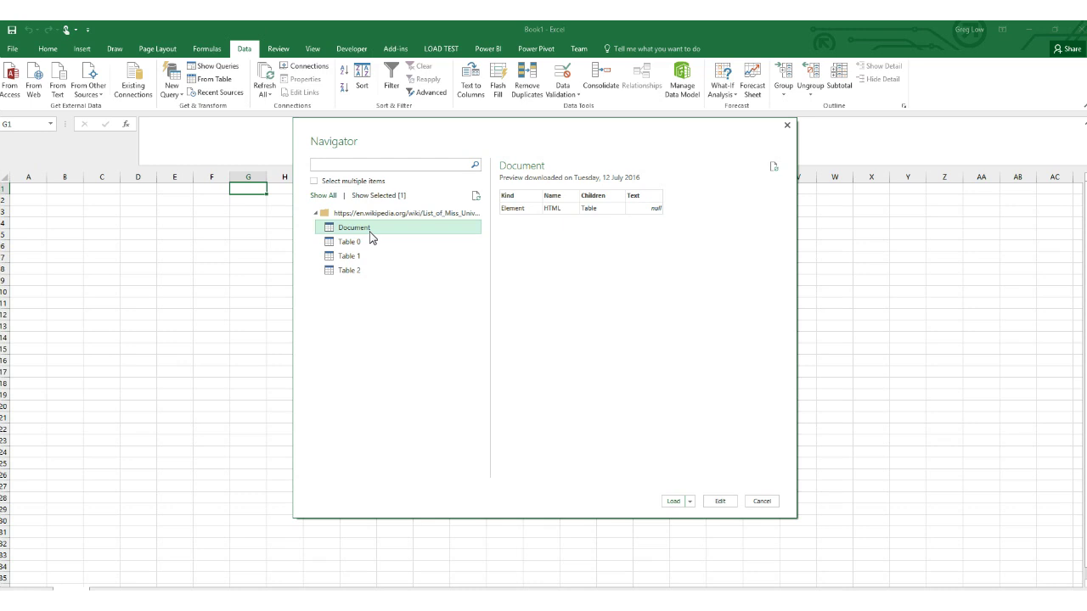
pyautogui.click(360, 244)
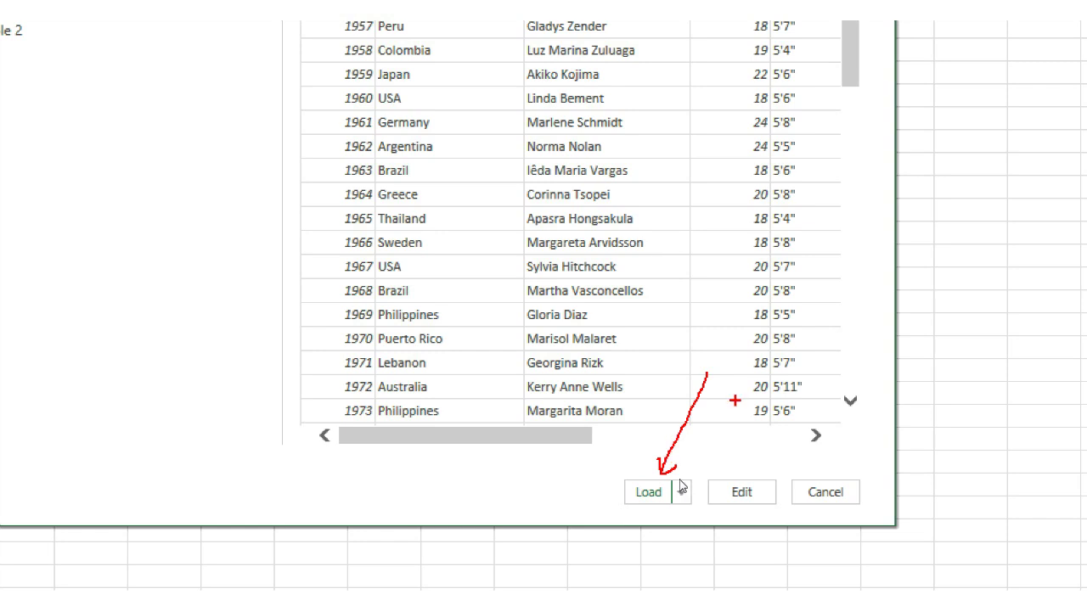
pyautogui.moveTo(736, 401); pyautogui.dragTo(731, 472)
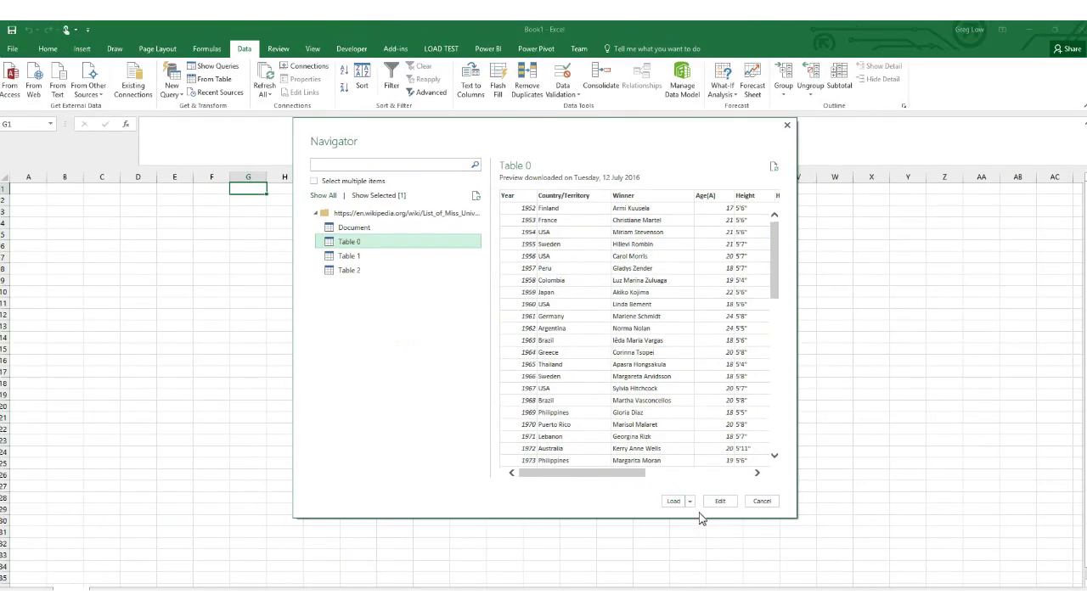
pyautogui.click(737, 493)
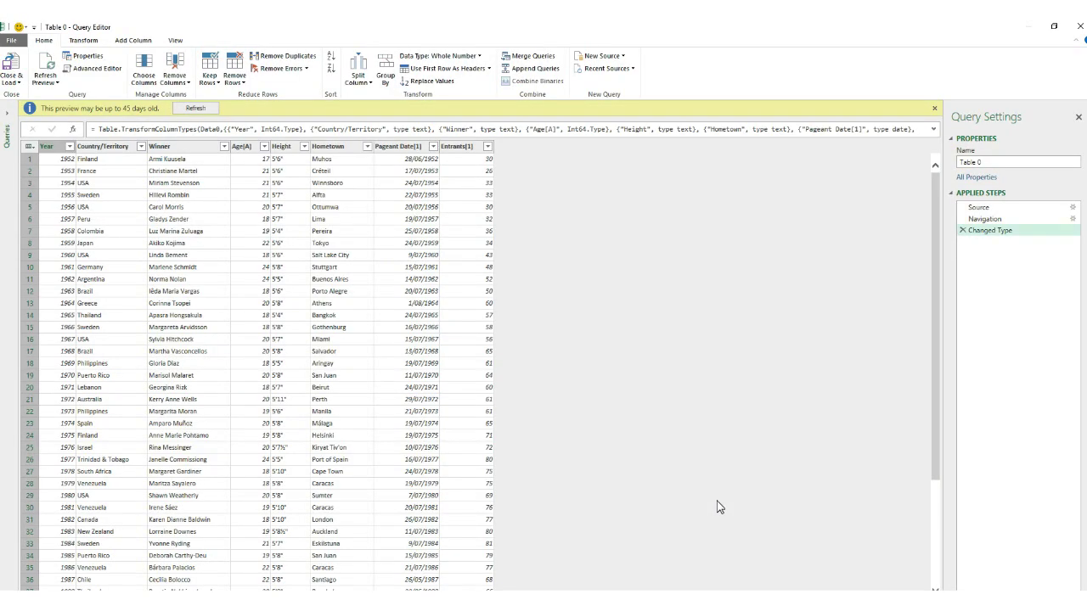
pyautogui.click(195, 108)
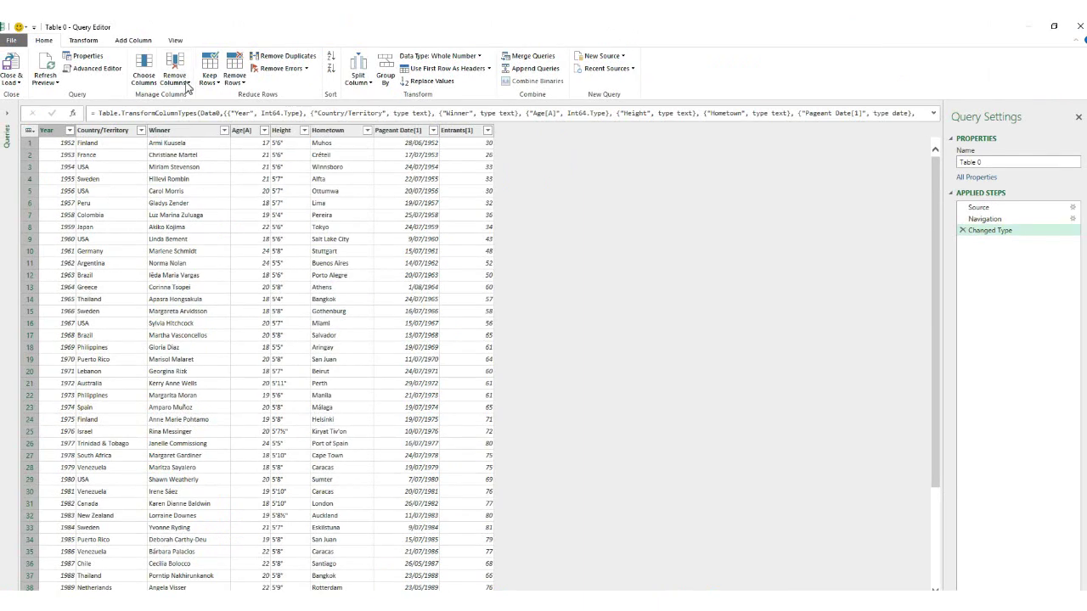
# Rename the query as Winners
pyautogui.click(994, 163)
pyautogui.hotkey('ctrl', 'a')
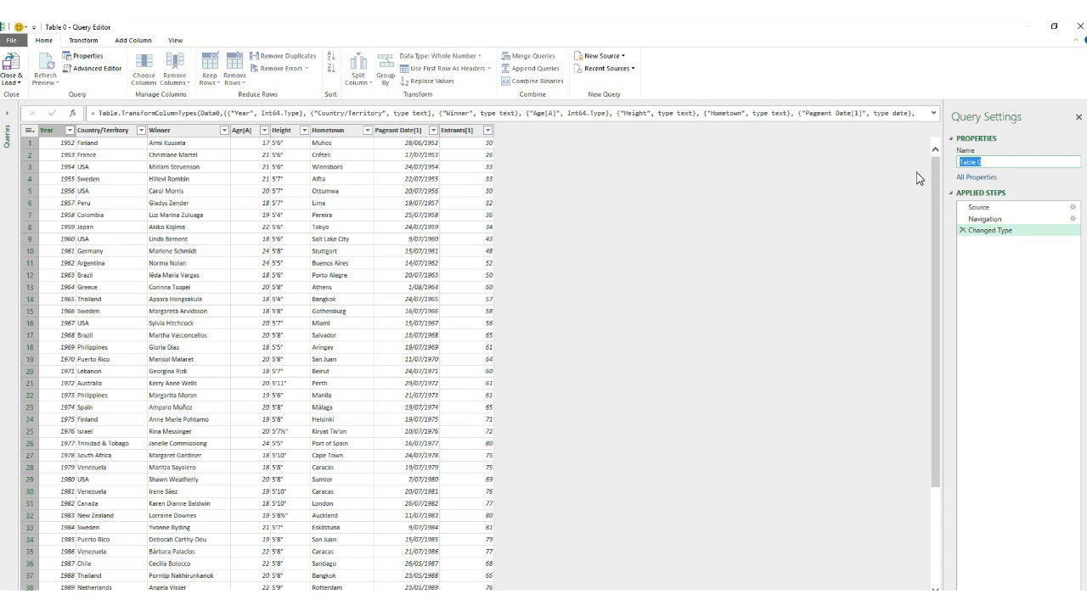
pyautogui.write('Winners')
pyautogui.click(254, 140)
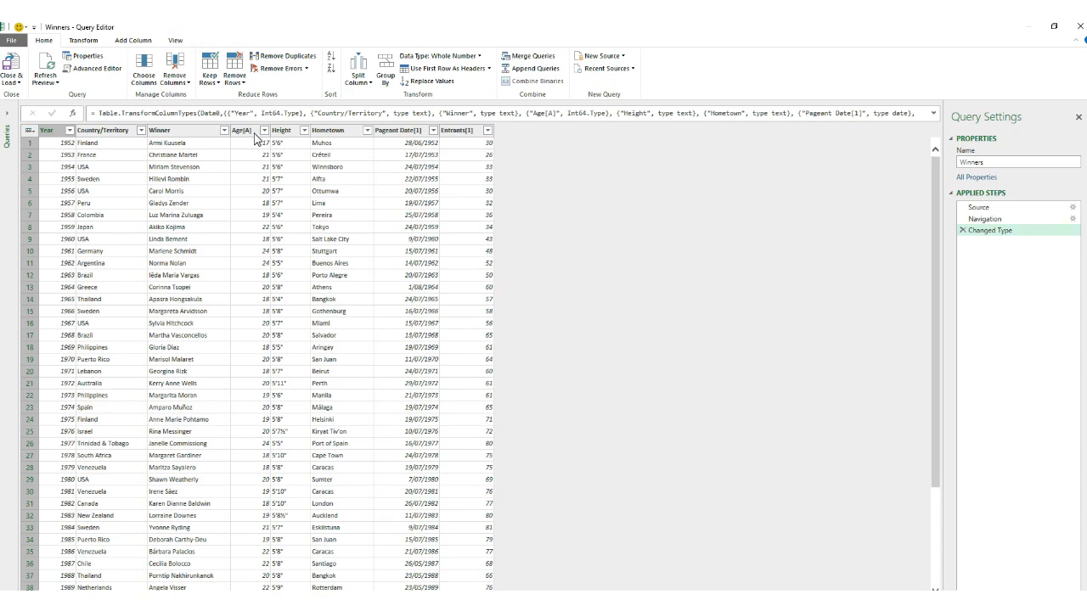
# Rename the Age[A] column as Age
pyautogui.click(244, 134)
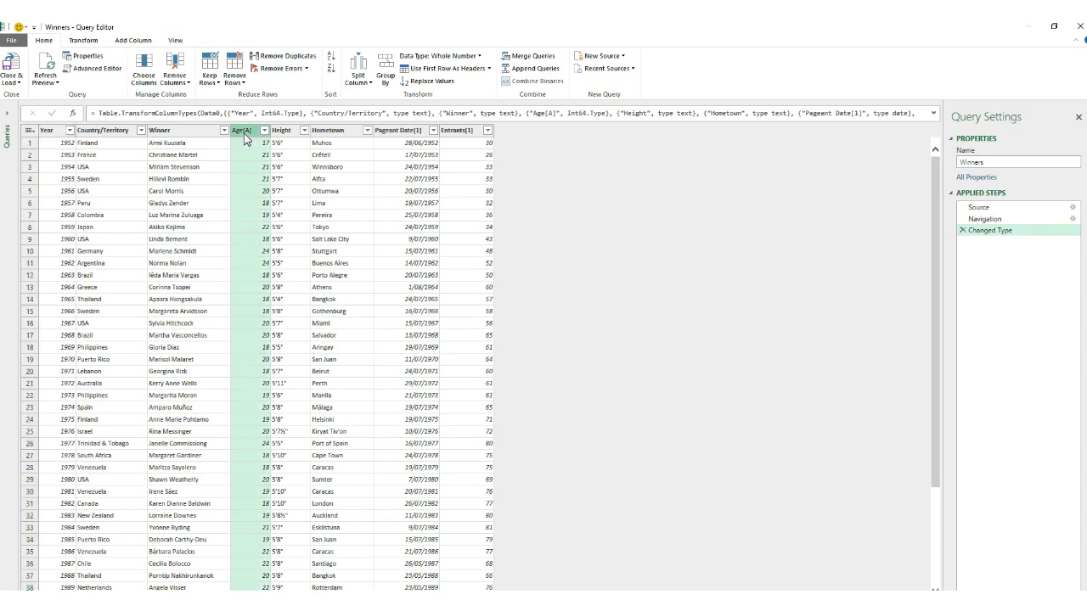
pyautogui.rightClick(244, 134)
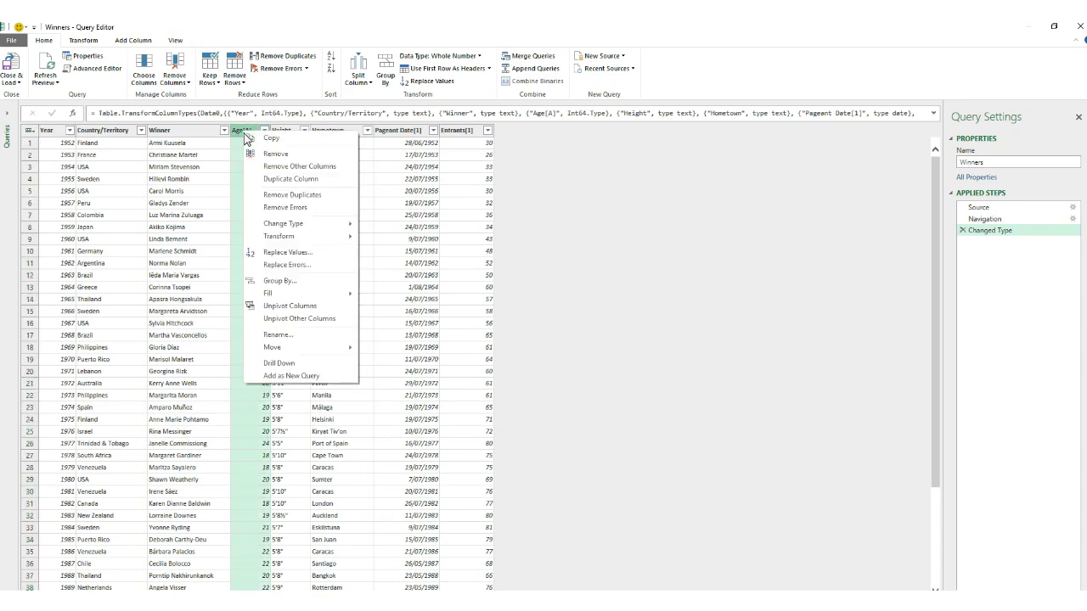
pyautogui.click(282, 335)
pyautogui.write('Age')
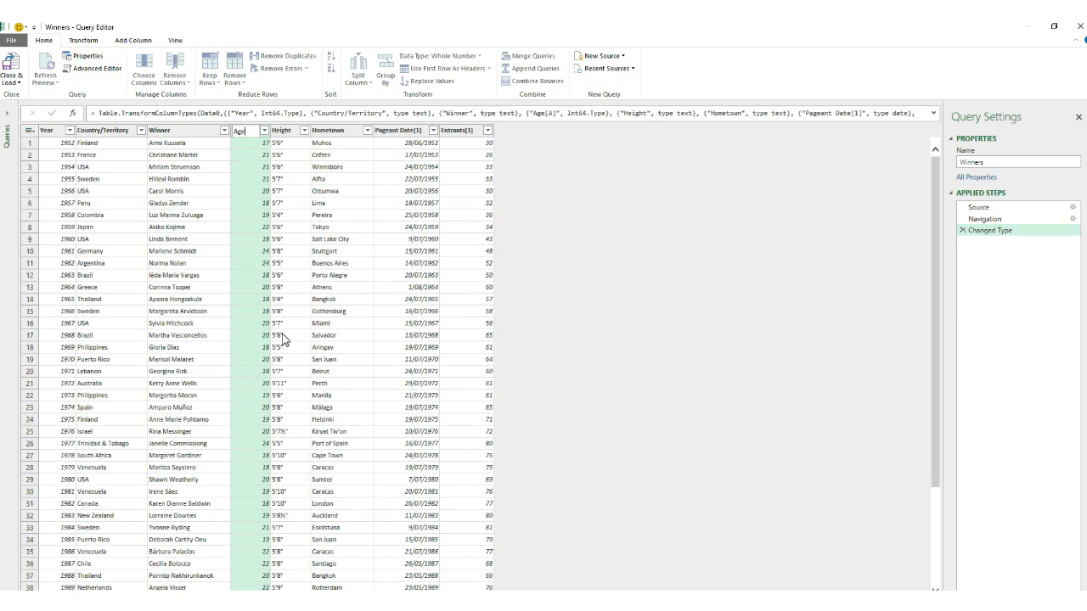
pyautogui.press('Return')
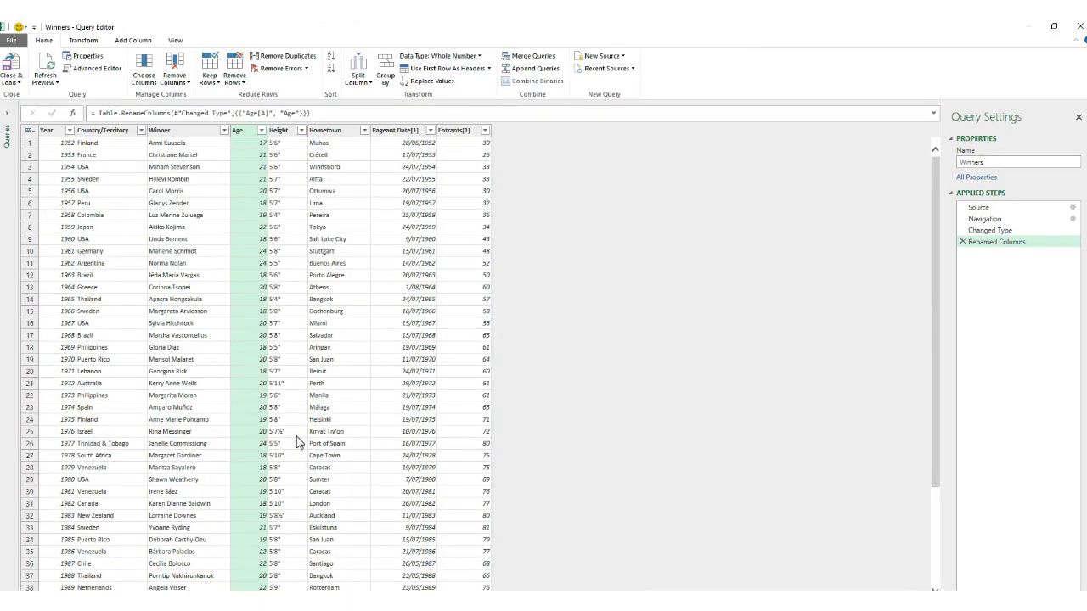
# Remove the Pageant Date[1] column from the Winners query
pyautogui.click(408, 132)
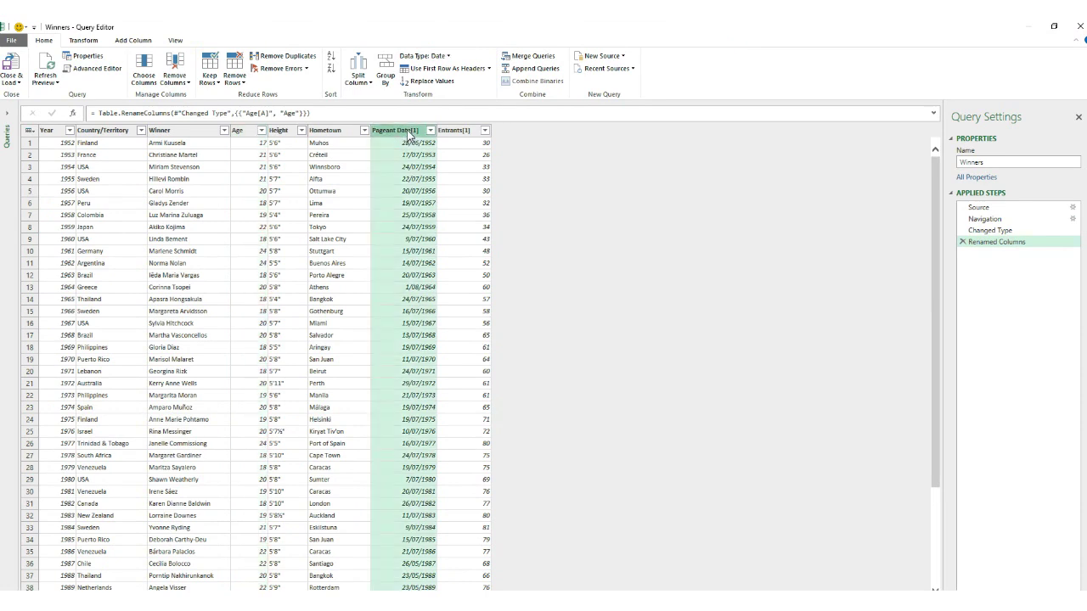
pyautogui.rightClick(409, 134)
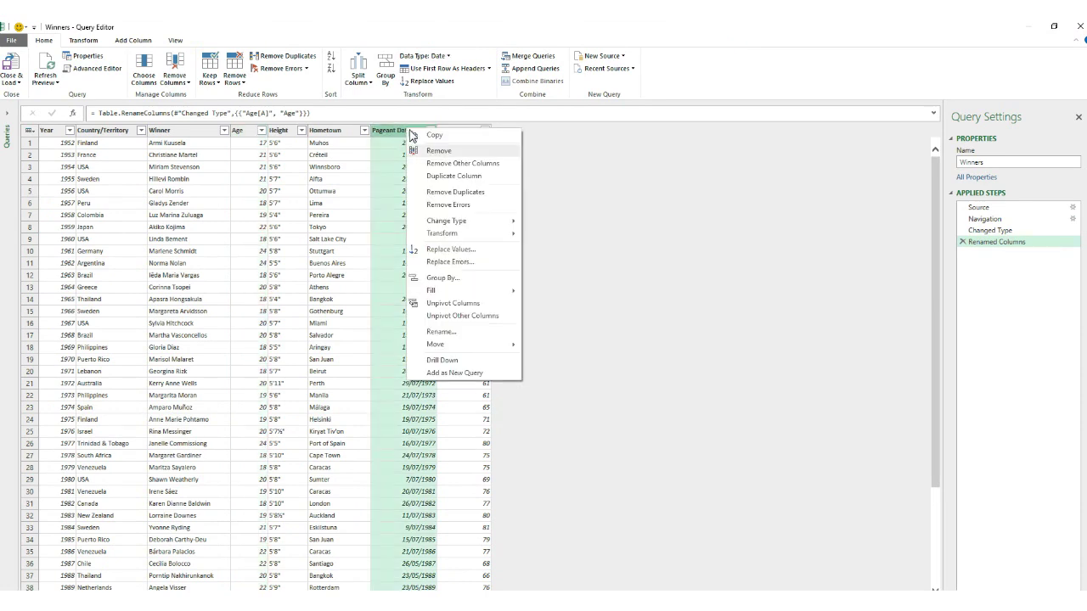
pyautogui.click(436, 153)
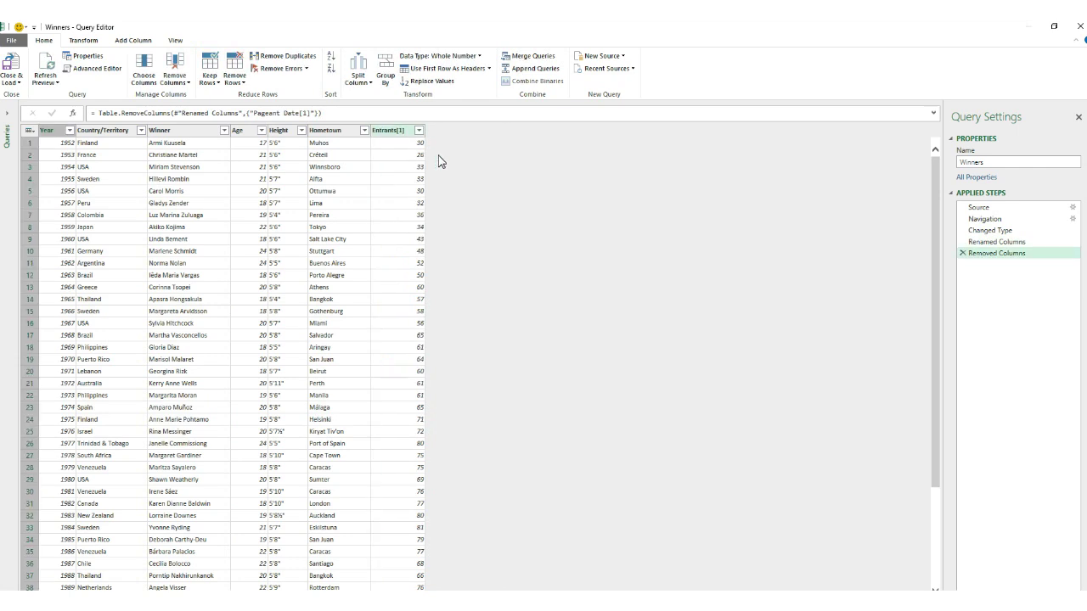
# Rename the Entrants[1] column as NumberOfEntrants
pyautogui.rightClick(398, 136)
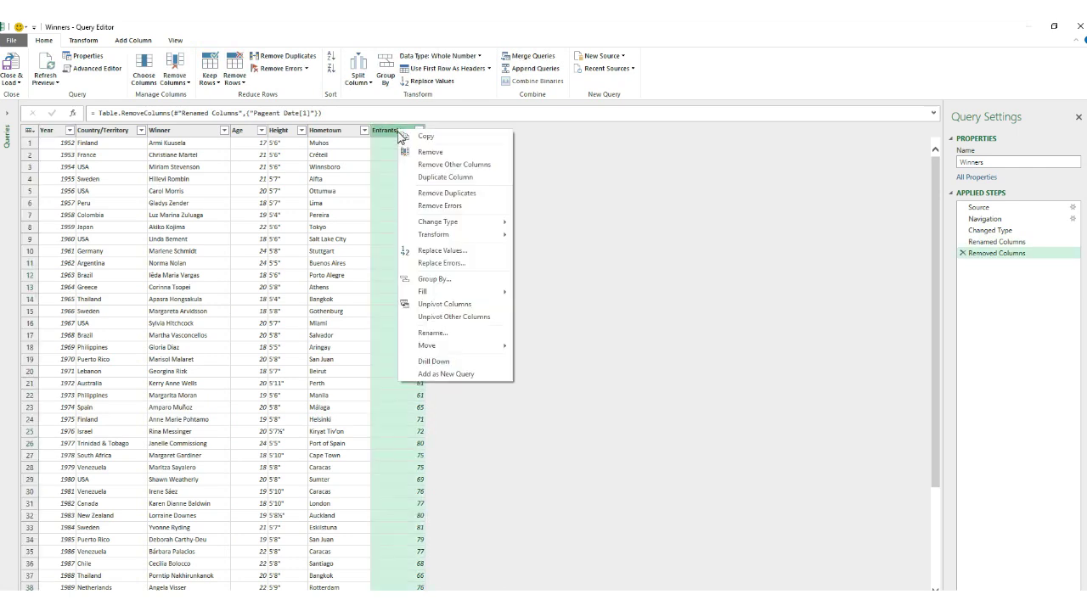
pyautogui.click(433, 333)
pyautogui.write('Numb')
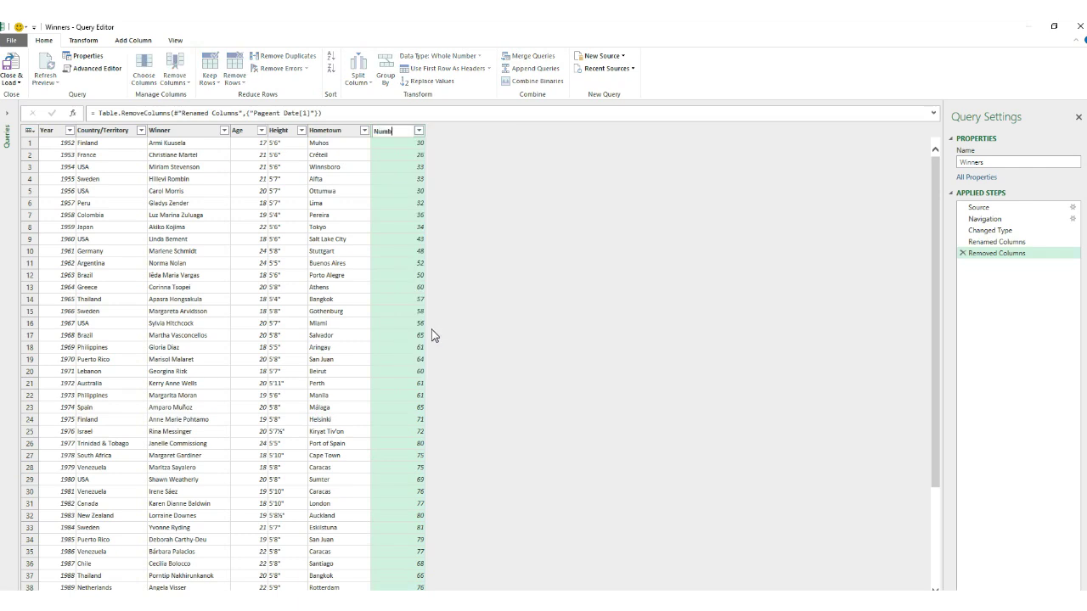
pyautogui.write('erOfEntrants')
pyautogui.press('Return')
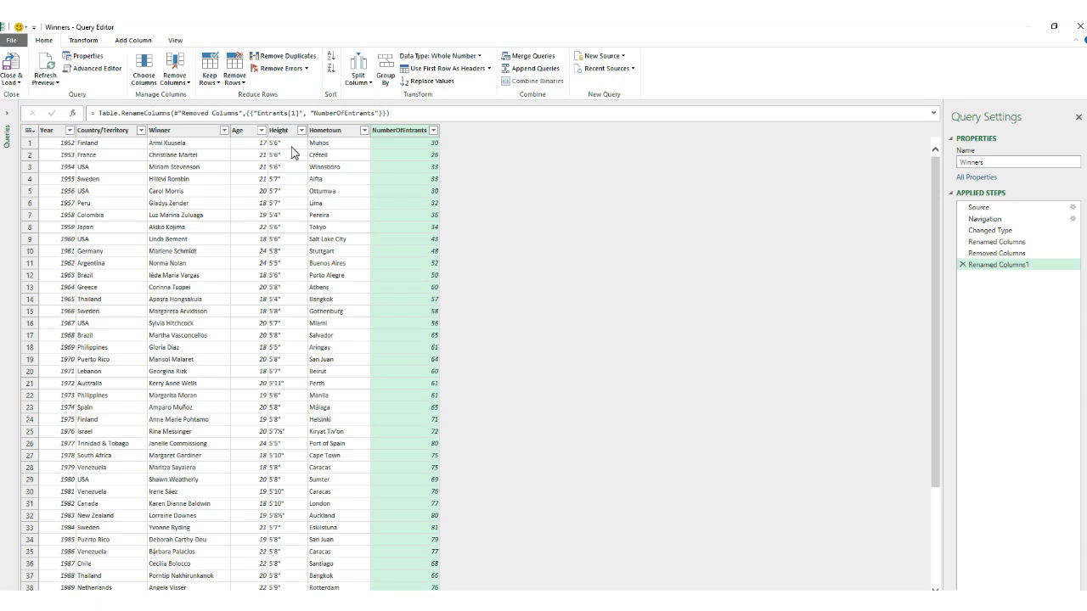
# Split the Height column at the left-most occurrence of the custom delimiter '
pyautogui.rightClick(286, 134)
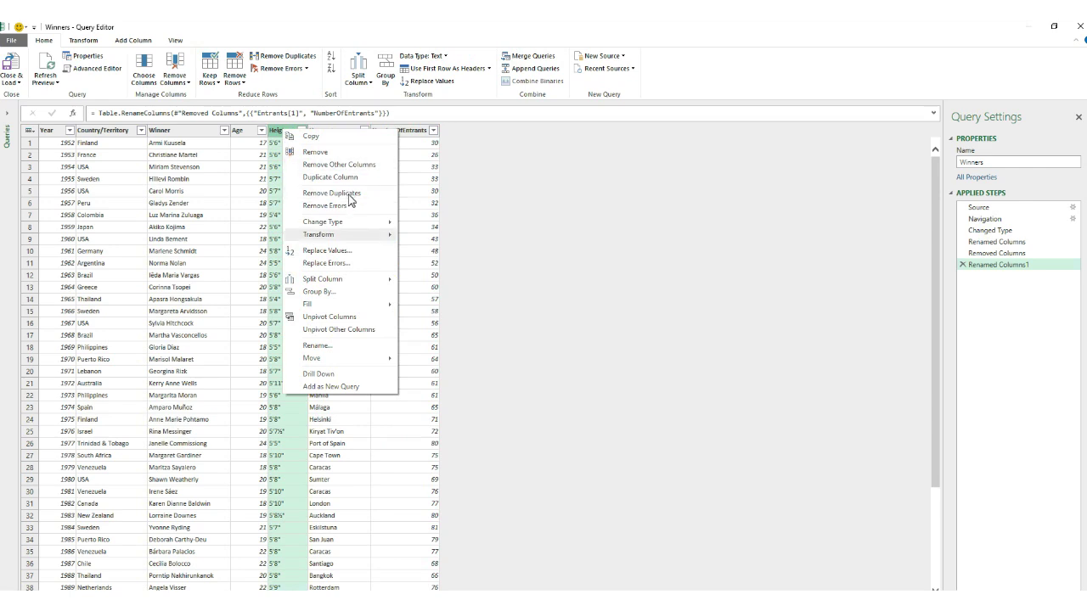
pyautogui.moveTo(360, 289)
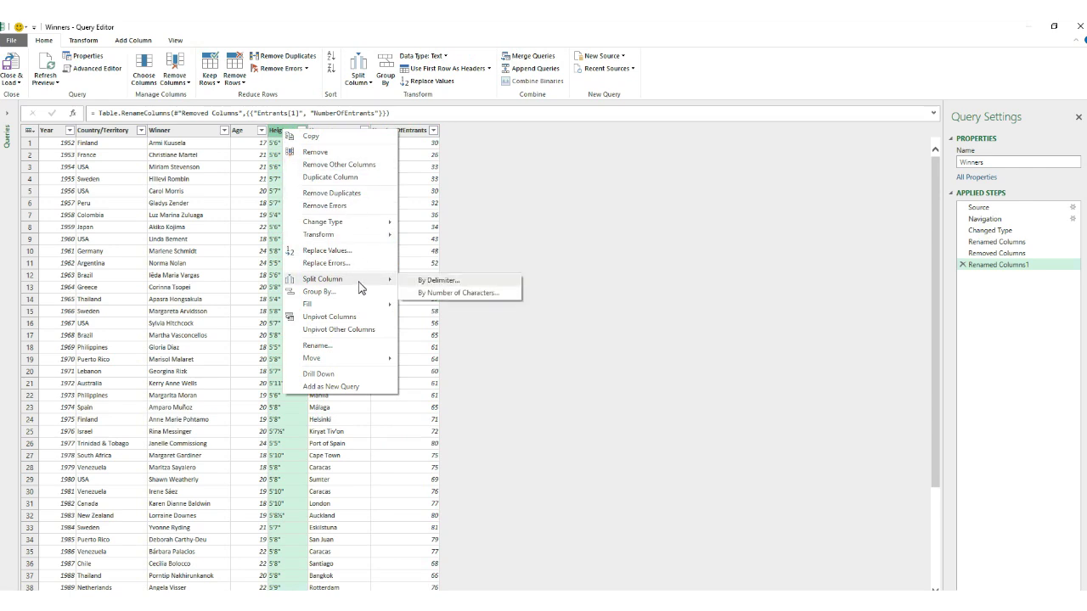
pyautogui.click(440, 286)
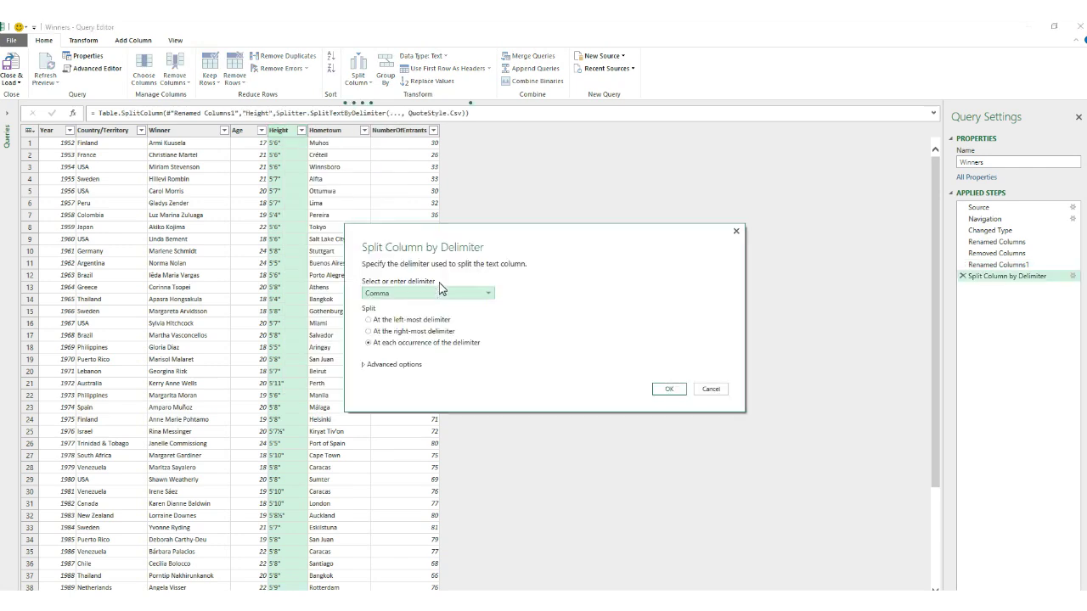
pyautogui.click(491, 294)
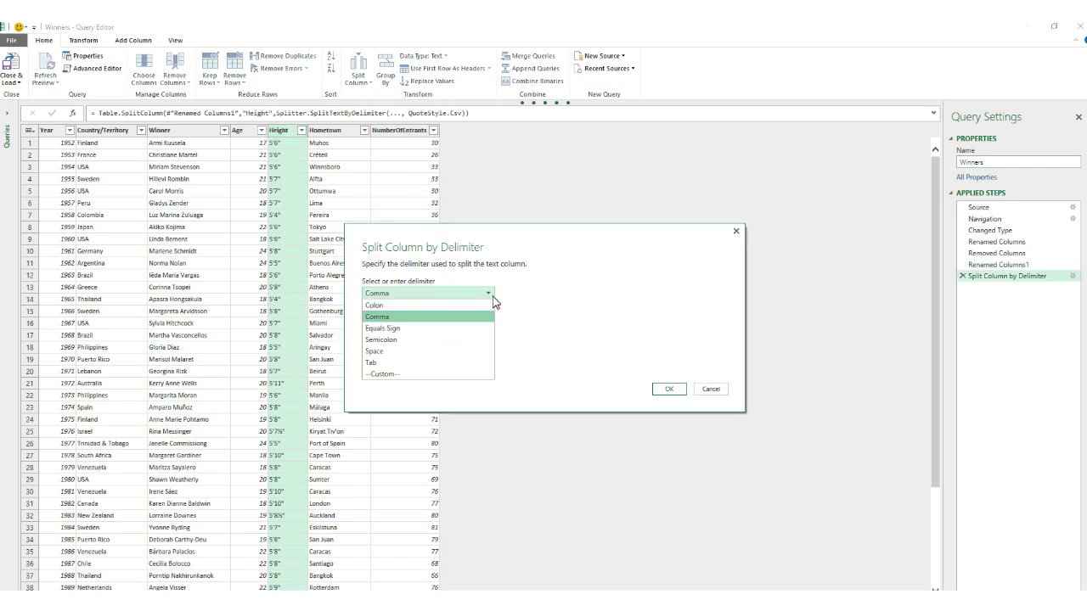
pyautogui.click(442, 375)
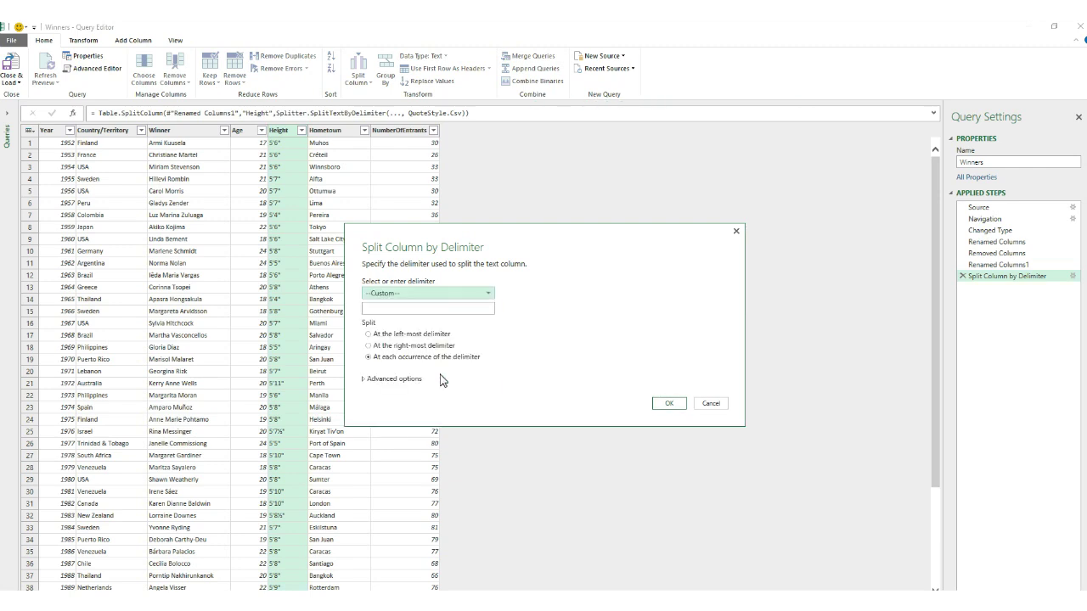
pyautogui.click(425, 313)
pyautogui.write("'")
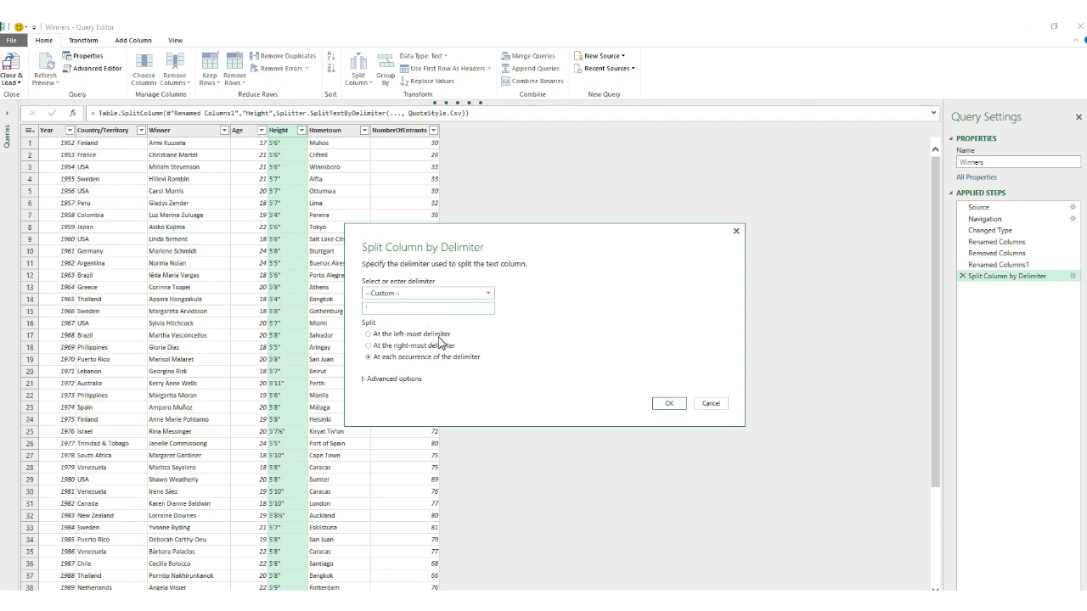
pyautogui.click(368, 337)
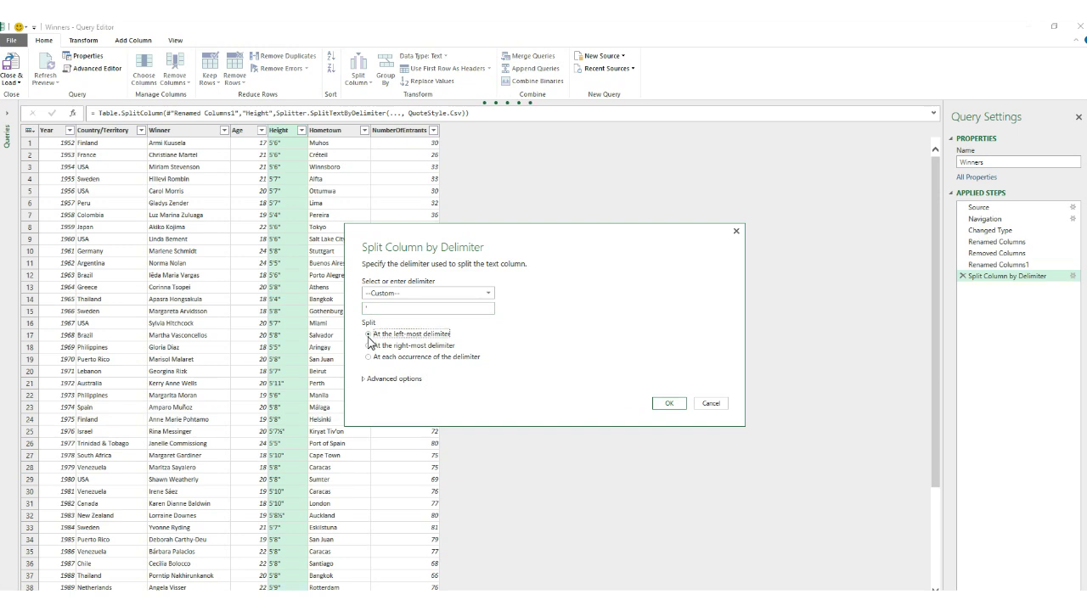
pyautogui.click(668, 406)
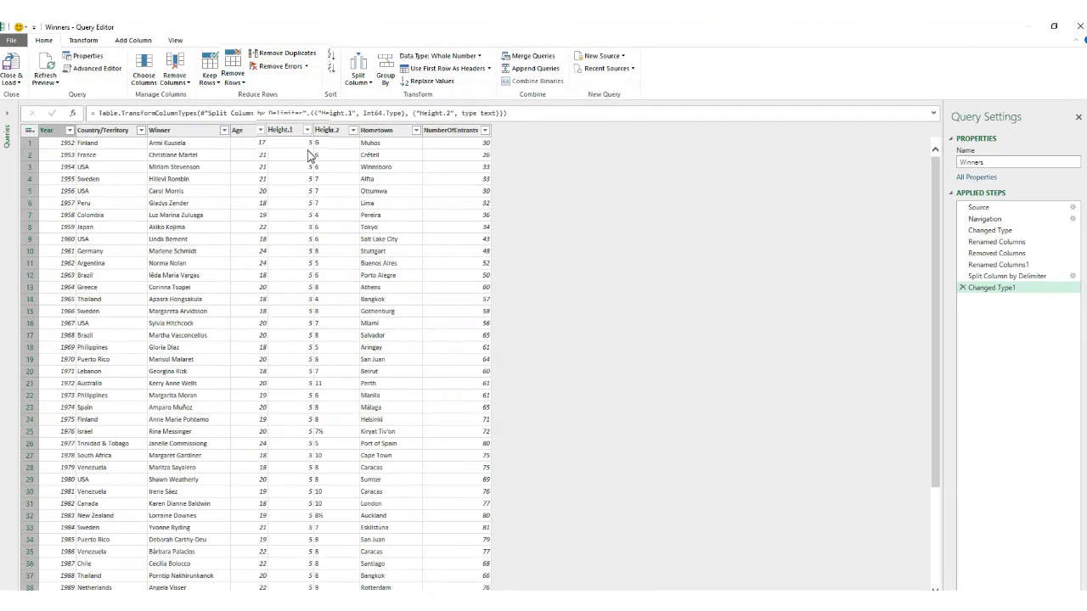
# Rename the Height.1 column as Feet
pyautogui.rightClick(285, 131)
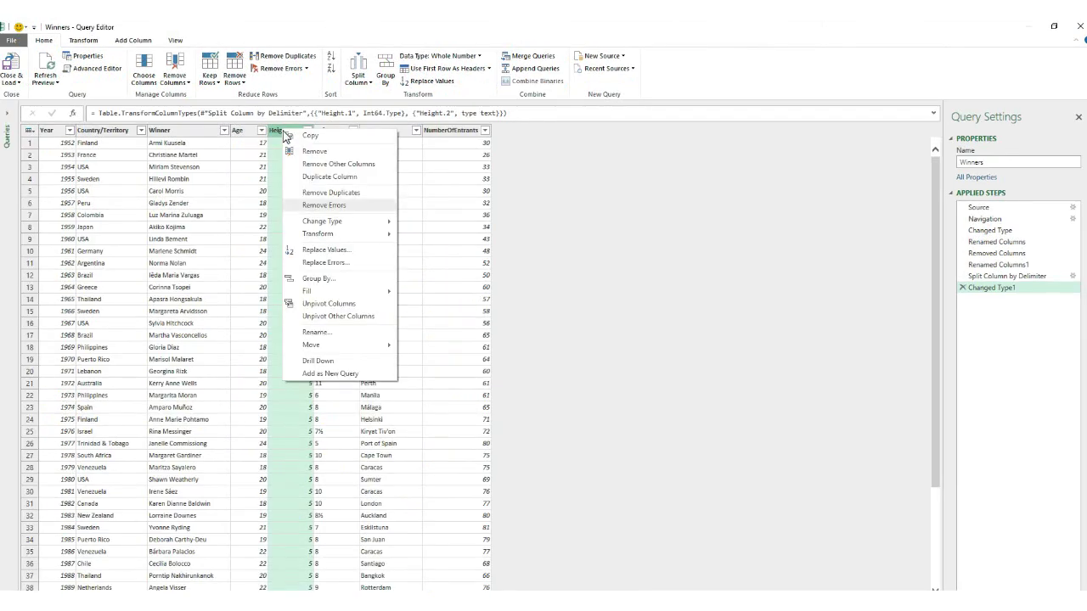
pyautogui.click(331, 333)
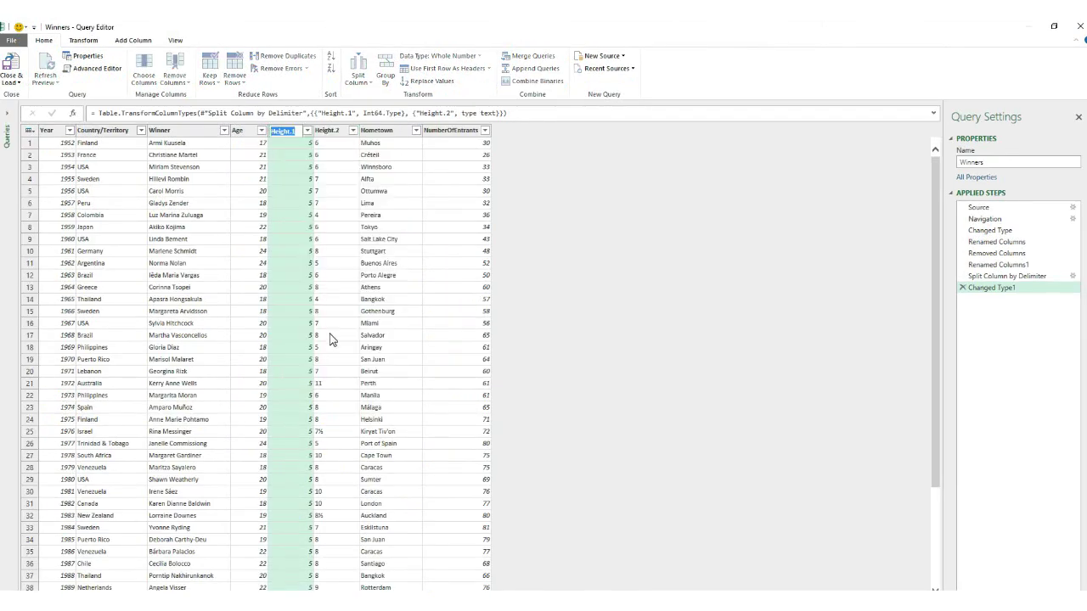
pyautogui.write('Heig')
pyautogui.press('BackSpace')
pyautogui.press('BackSpace')
pyautogui.press('BackSpace')
pyautogui.press('BackSpace')
pyautogui.write('Feet')
pyautogui.press('Return')
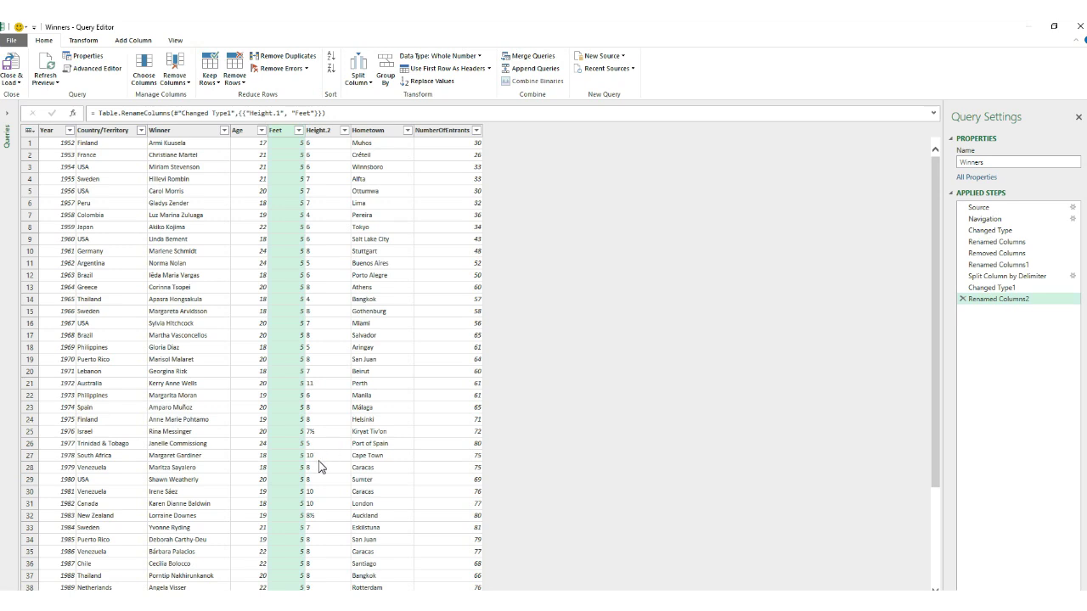
# Replace the ½ character with .5 throughout the Height.2 column
pyautogui.rightClick(323, 433)
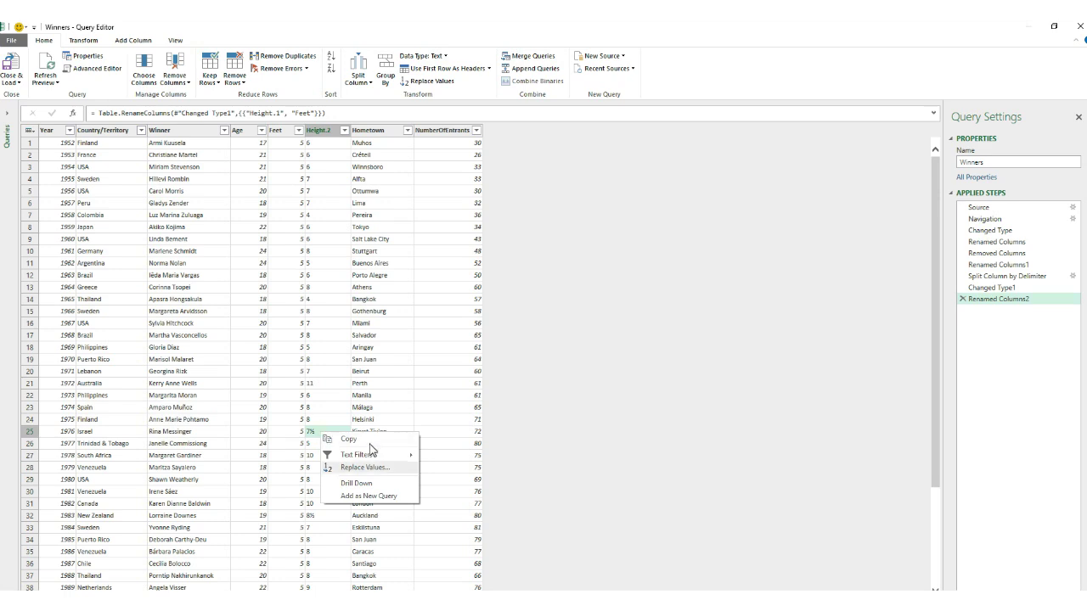
pyautogui.click(371, 467)
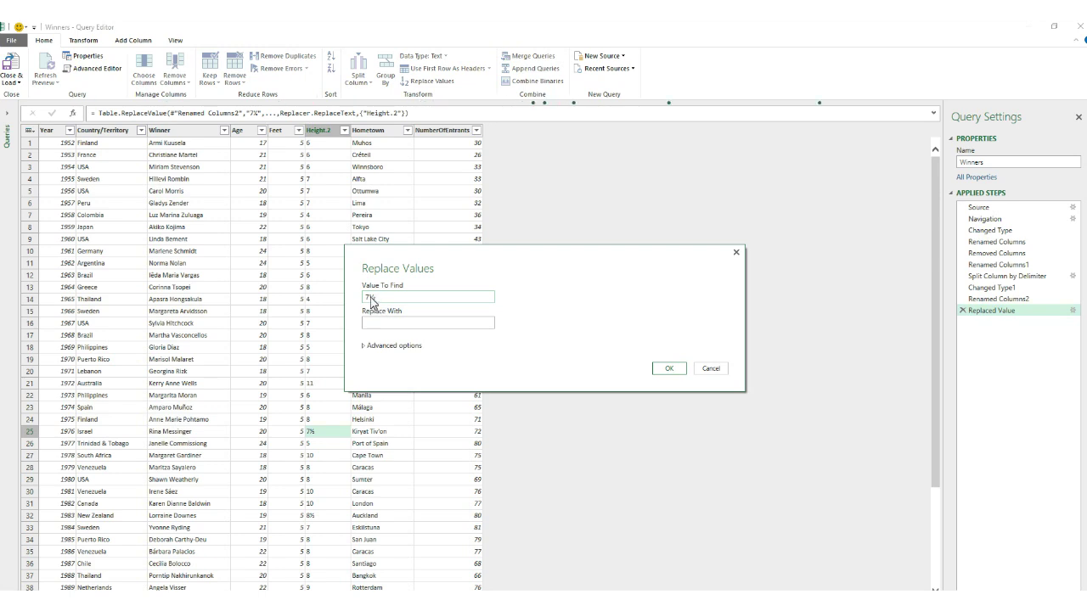
pyautogui.moveTo(370, 298); pyautogui.dragTo(363, 300)
pyautogui.press('Delete')
pyautogui.click(379, 324)
pyautogui.write('.5')
pyautogui.click(670, 369)
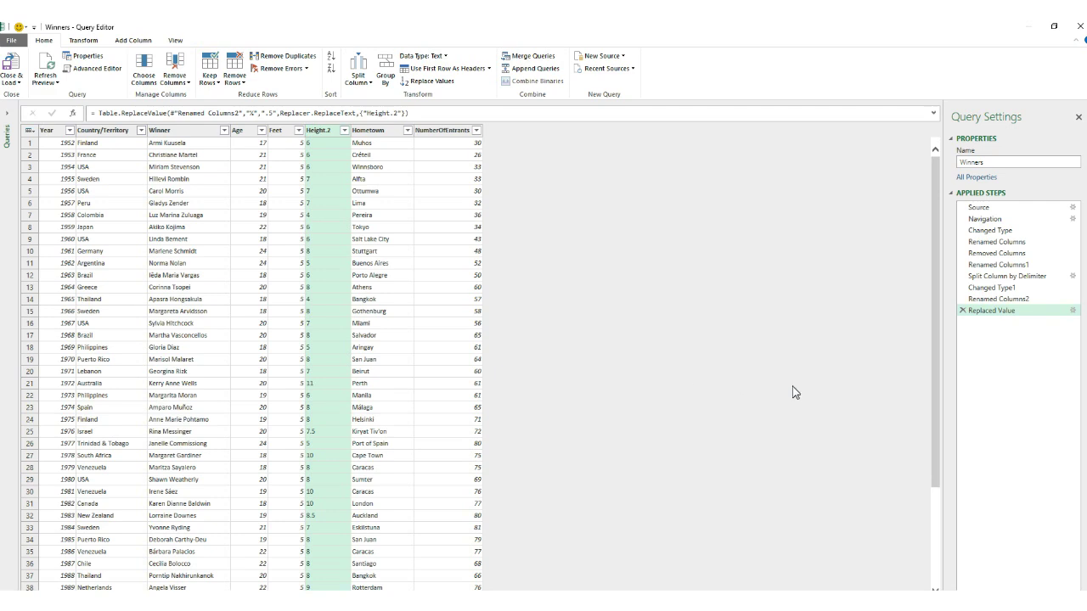
# Change the data type of the Height.2 column to Decimal Number
pyautogui.moveTo(935, 375); pyautogui.dragTo(925, 562)
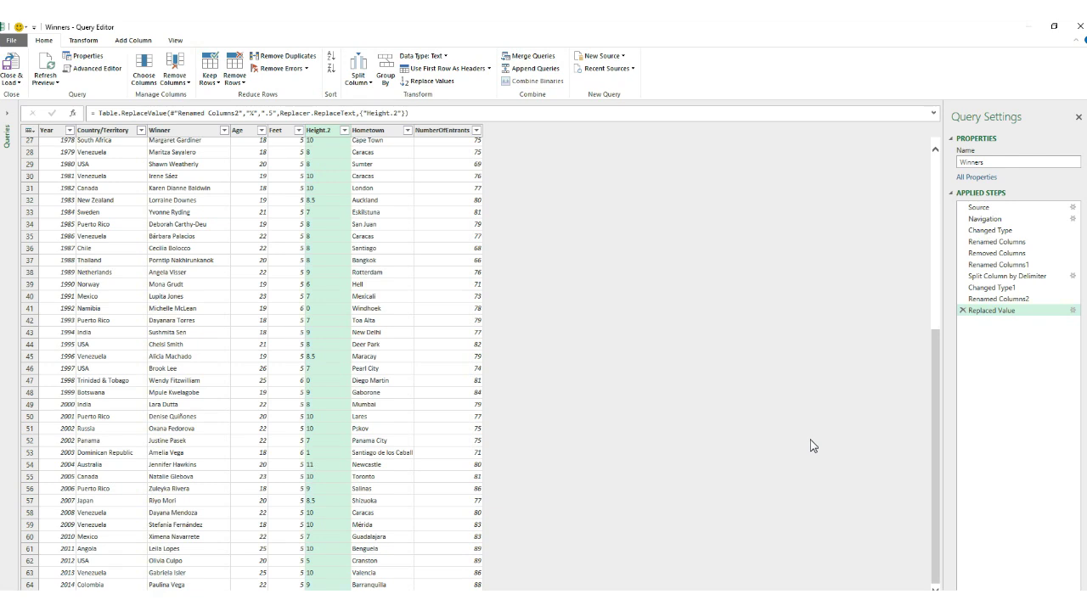
pyautogui.click(935, 170)
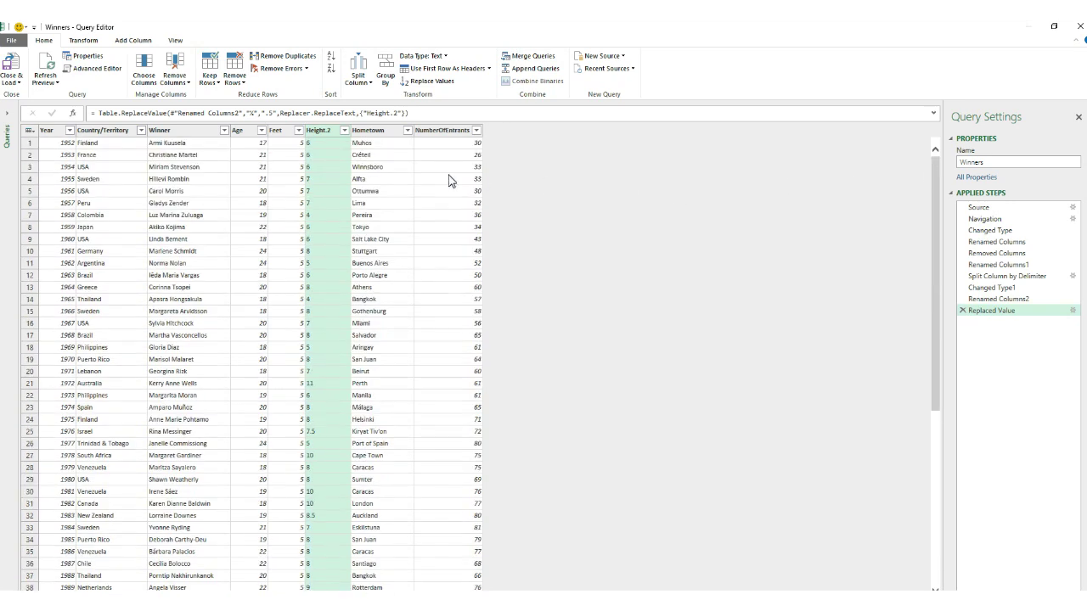
pyautogui.rightClick(329, 134)
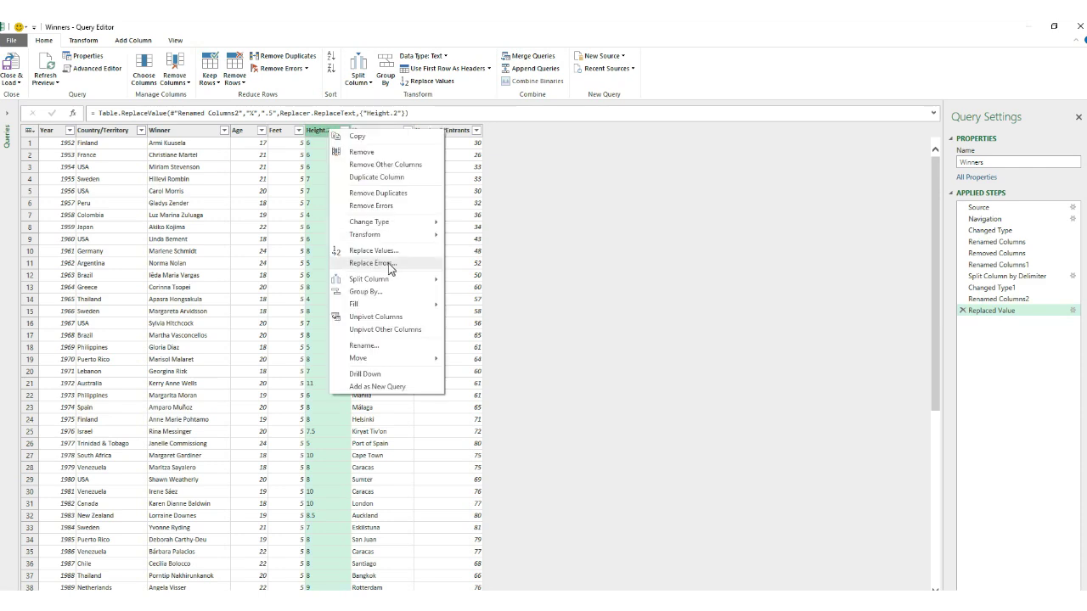
pyautogui.moveTo(411, 231)
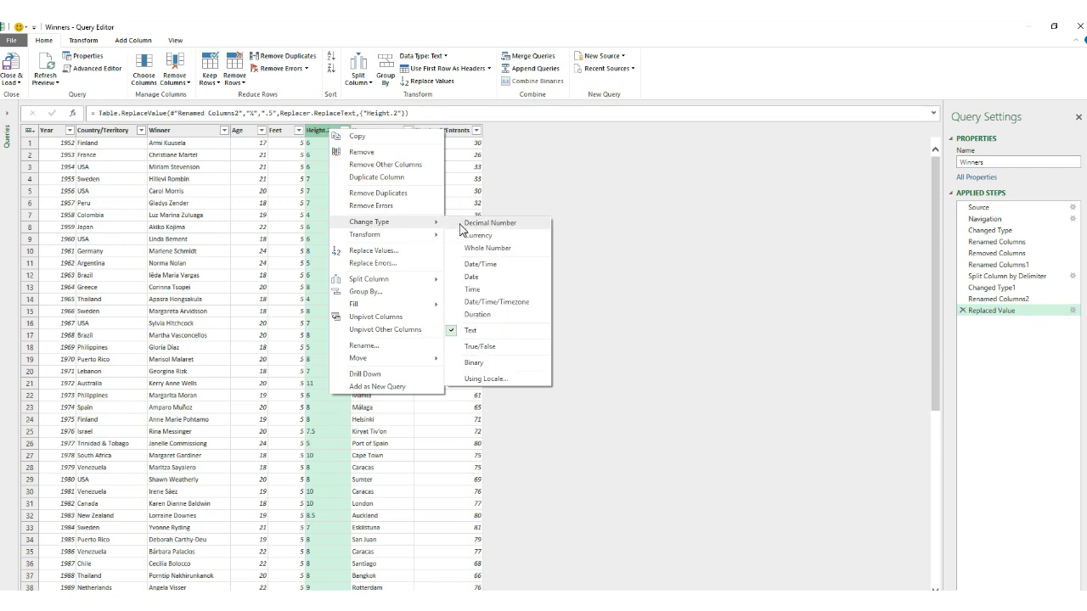
pyautogui.click(493, 225)
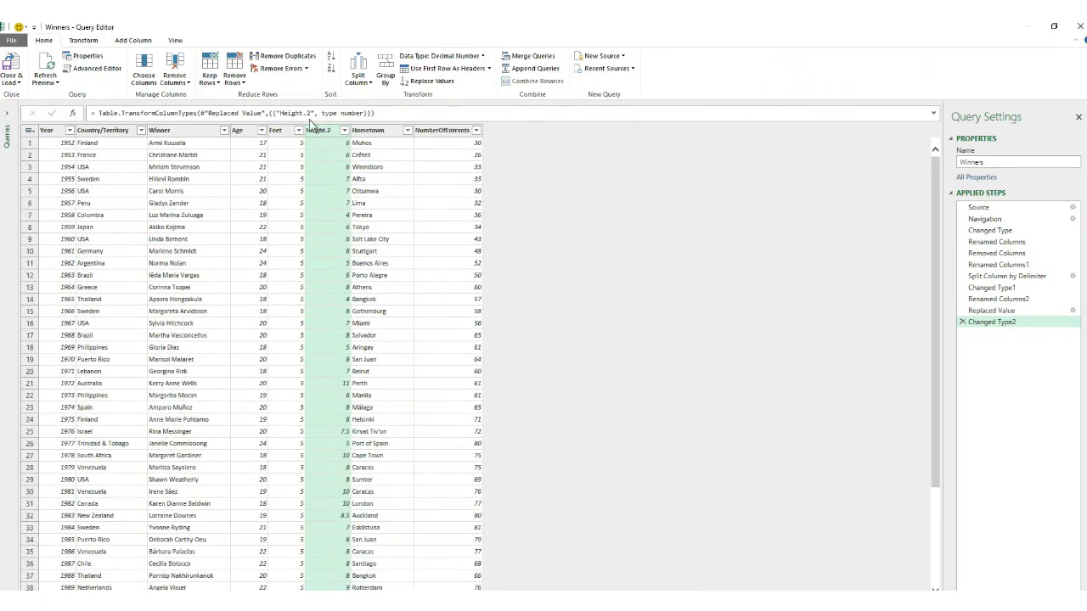
# Rename the Height.2 column as Inches
pyautogui.rightClick(326, 130)
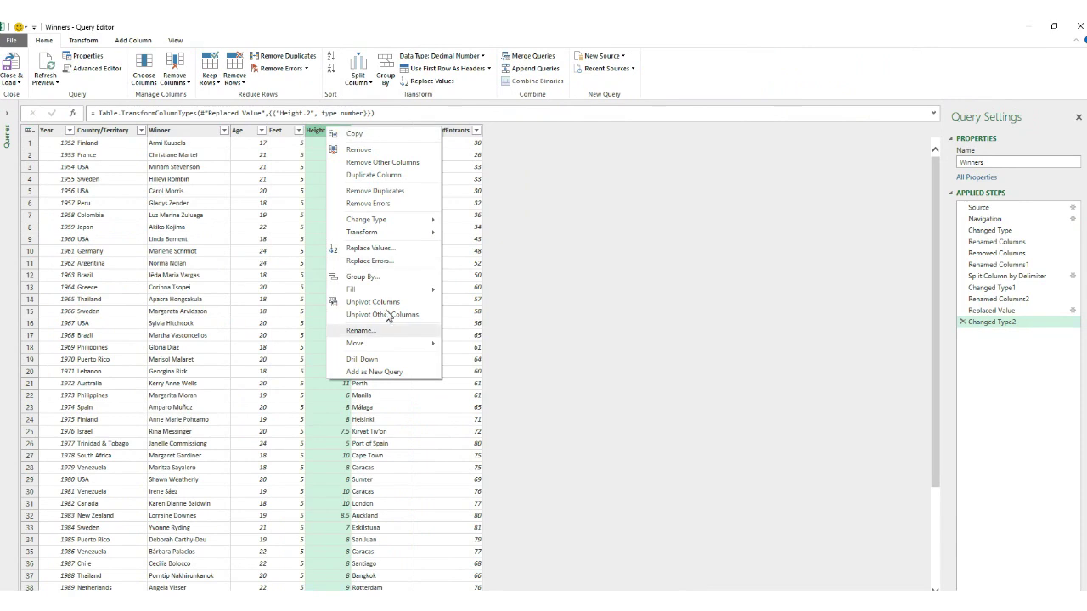
pyautogui.click(383, 332)
pyautogui.write('Inches')
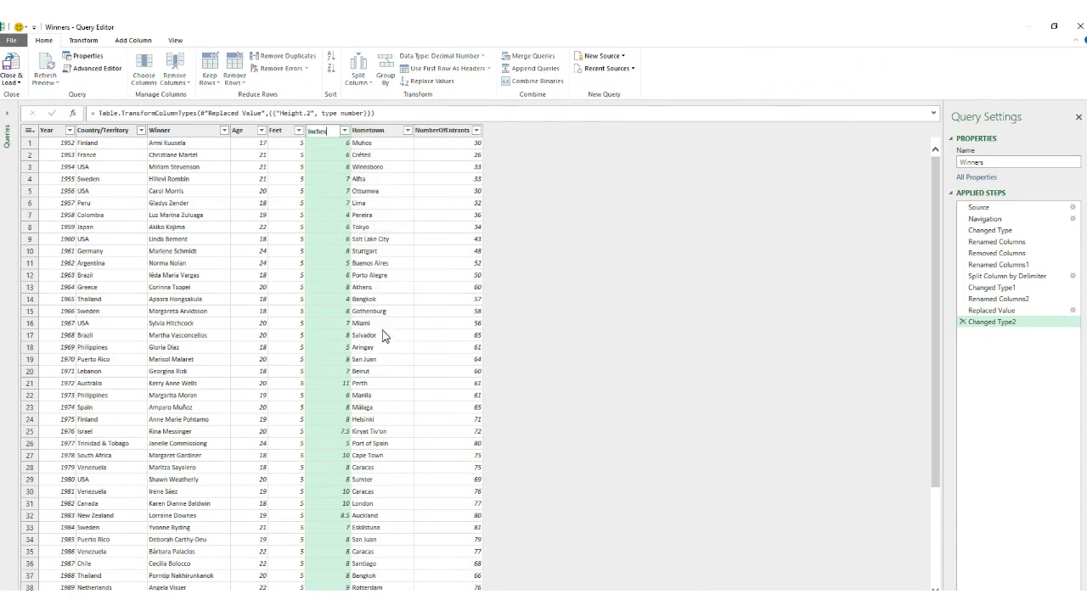
pyautogui.press('Return')
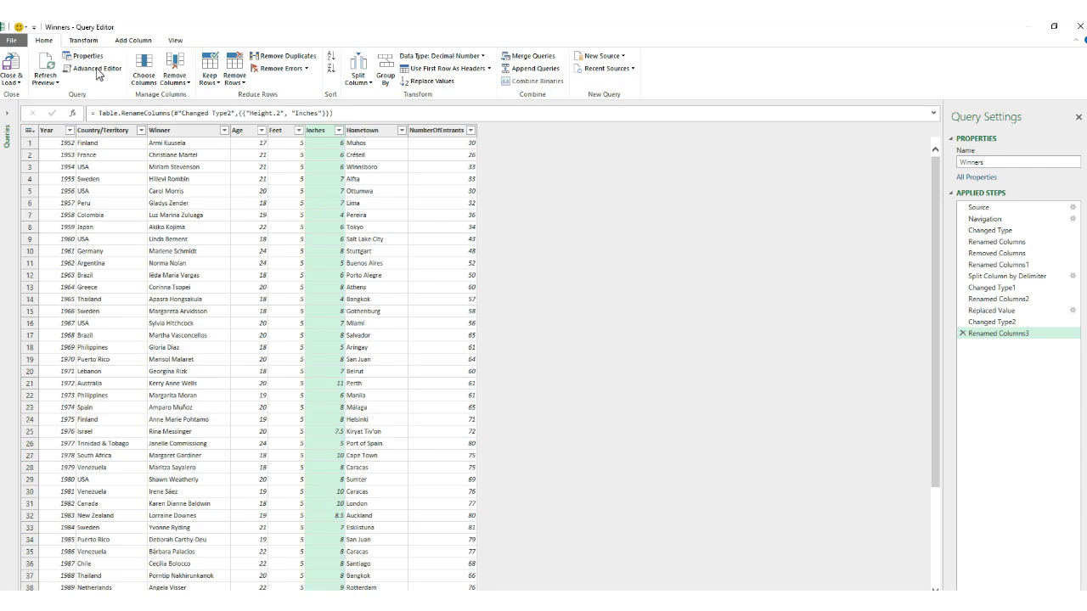
# Add a custom column named Height with the formula [Feet] * 30.54 + [Inches] * 2.53
pyautogui.click(131, 42)
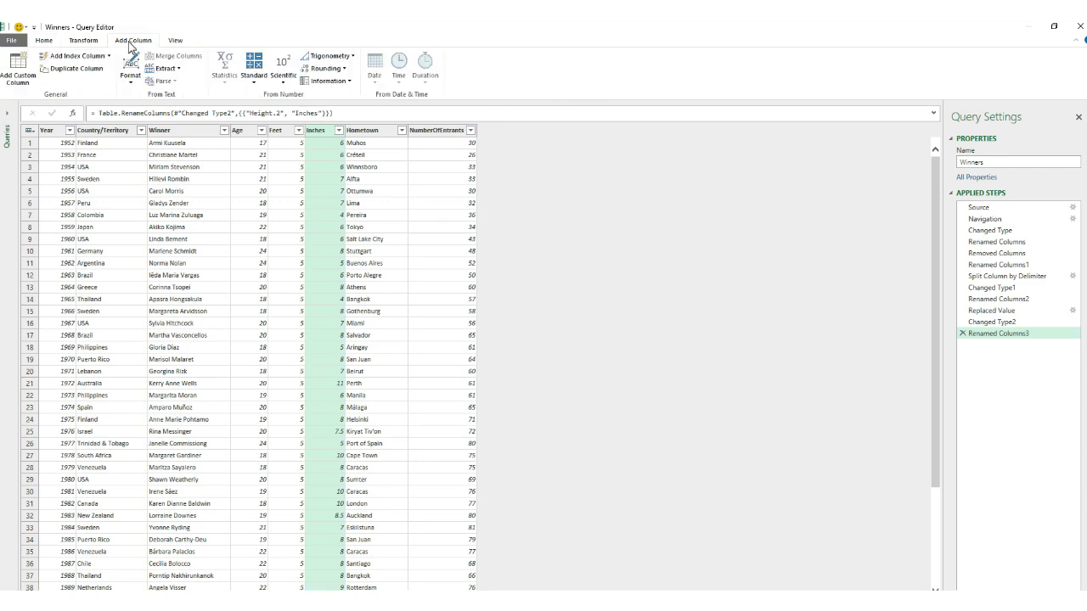
pyautogui.click(24, 75)
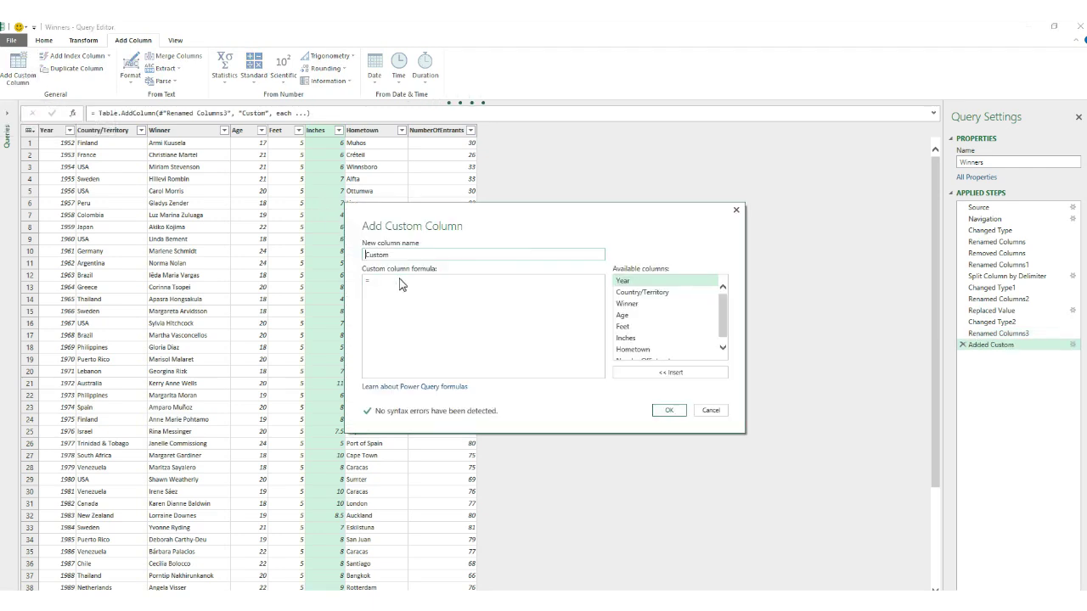
pyautogui.write('Height')
pyautogui.press('Tab')
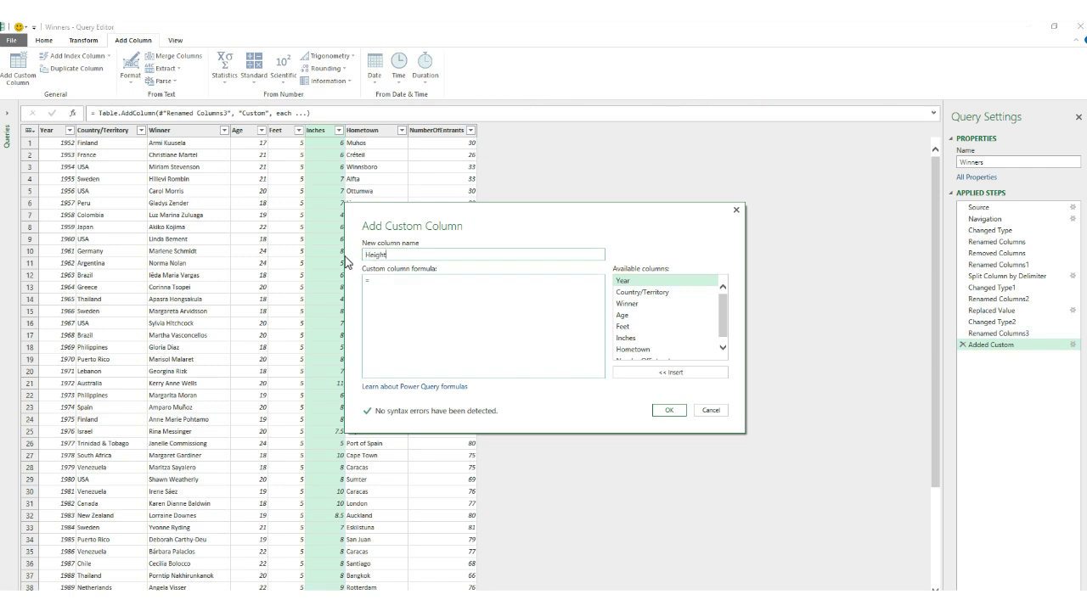
pyautogui.click(630, 332)
pyautogui.doubleClick(629, 331)
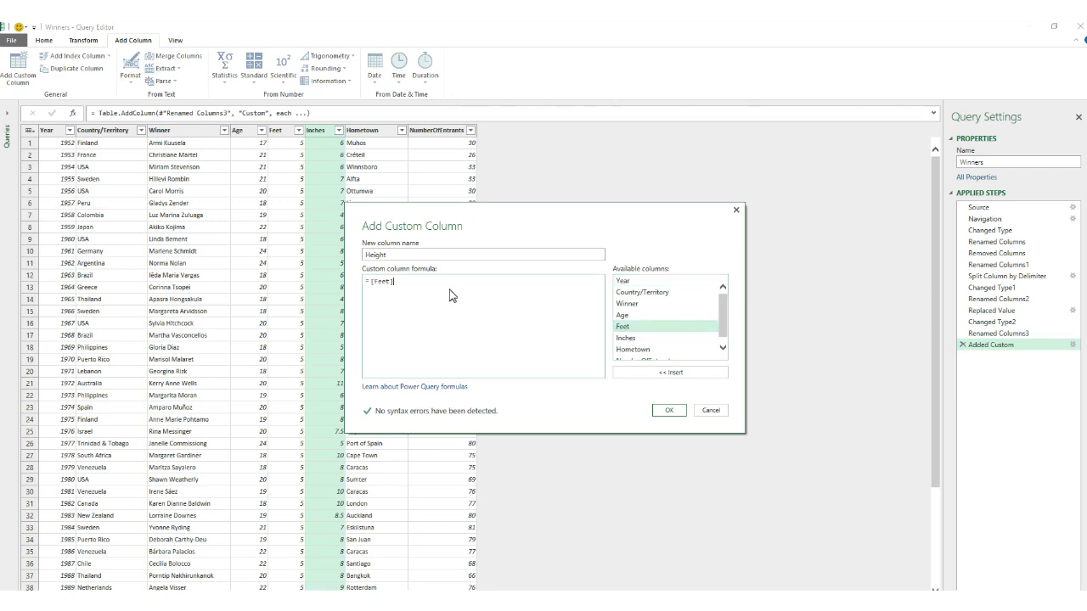
pyautogui.write('* 30.48 +')
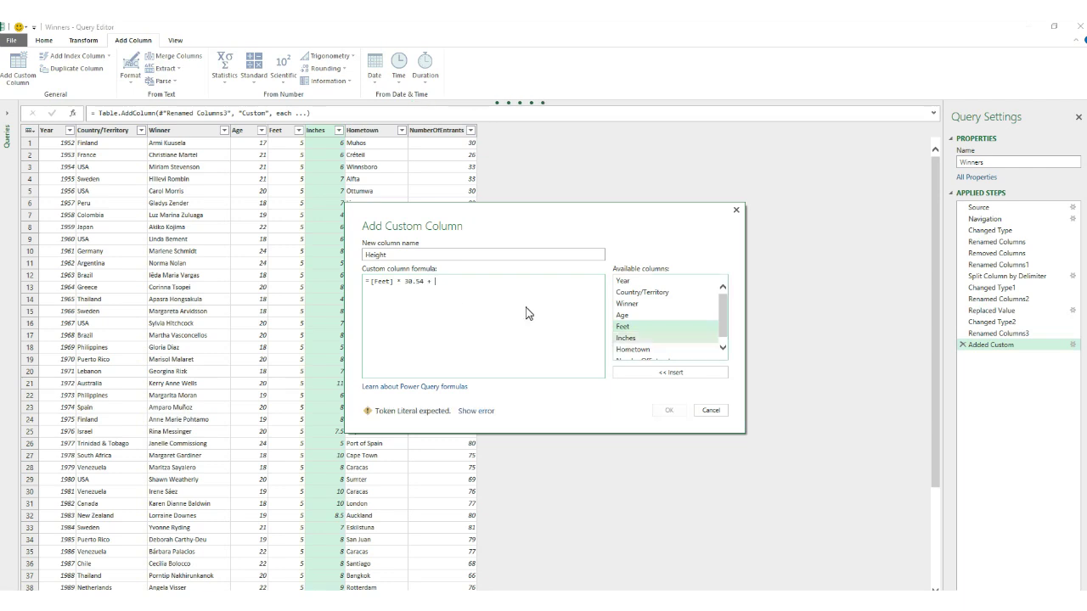
pyautogui.doubleClick(626, 339)
pyautogui.write('* 2.54')
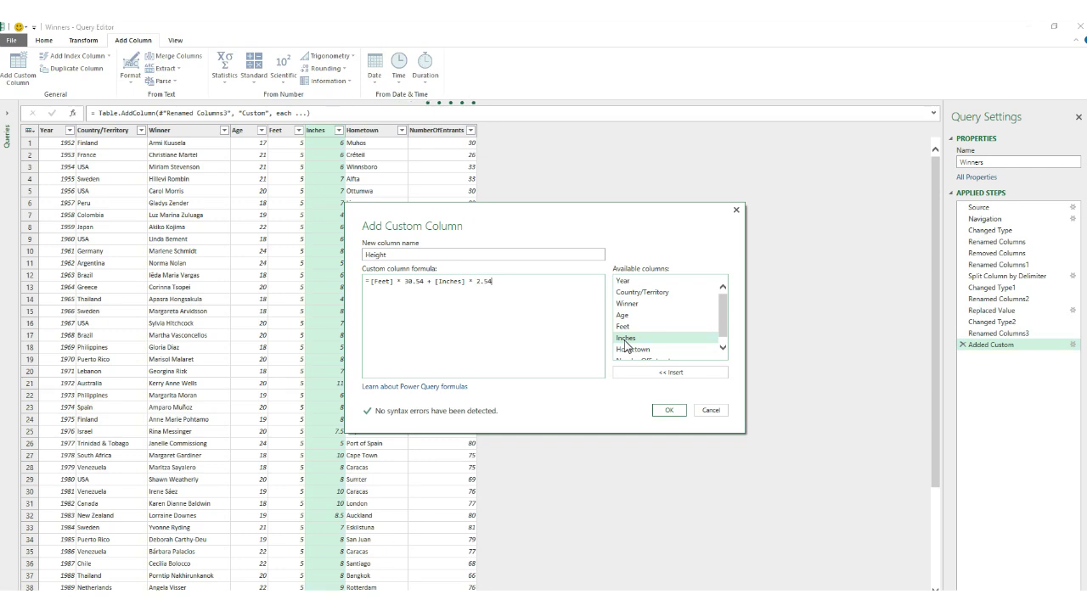
pyautogui.write('3')
pyautogui.click(668, 410)
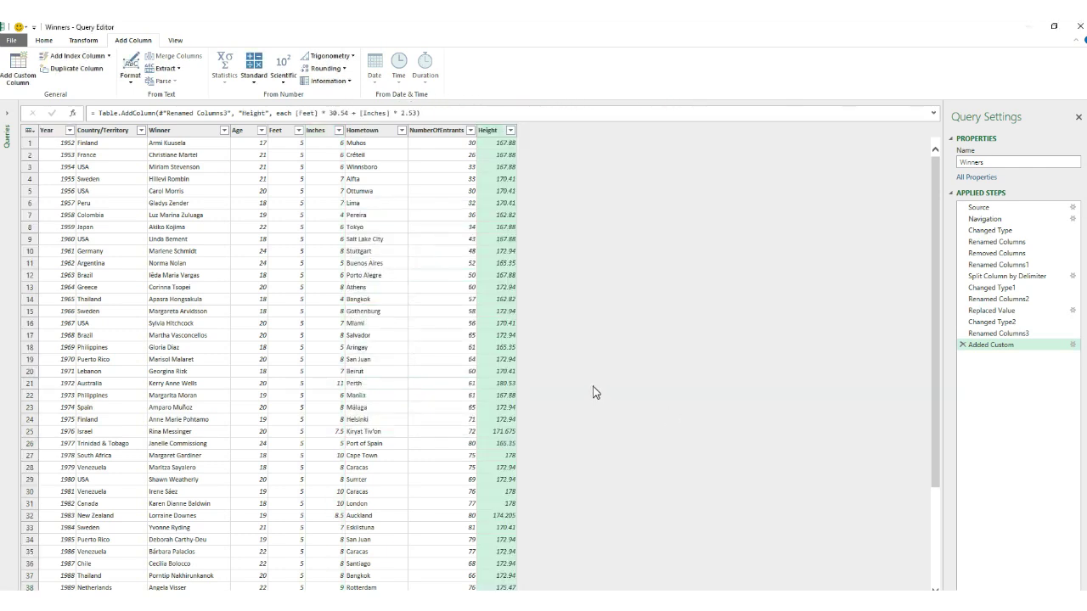
# Round down the values in the new Height column
pyautogui.rightClick(497, 134)
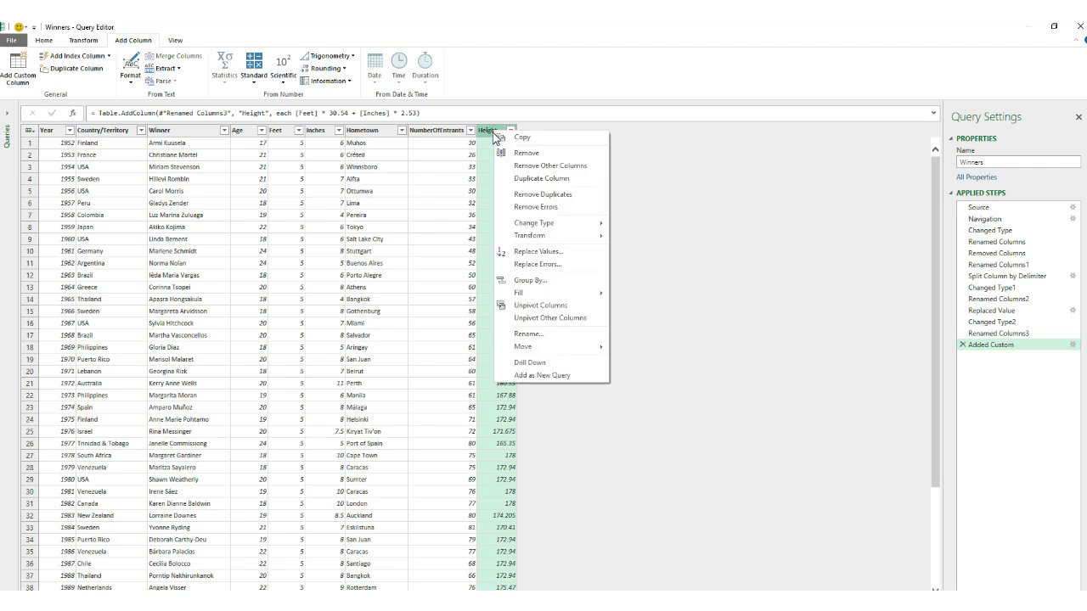
pyautogui.moveTo(546, 237)
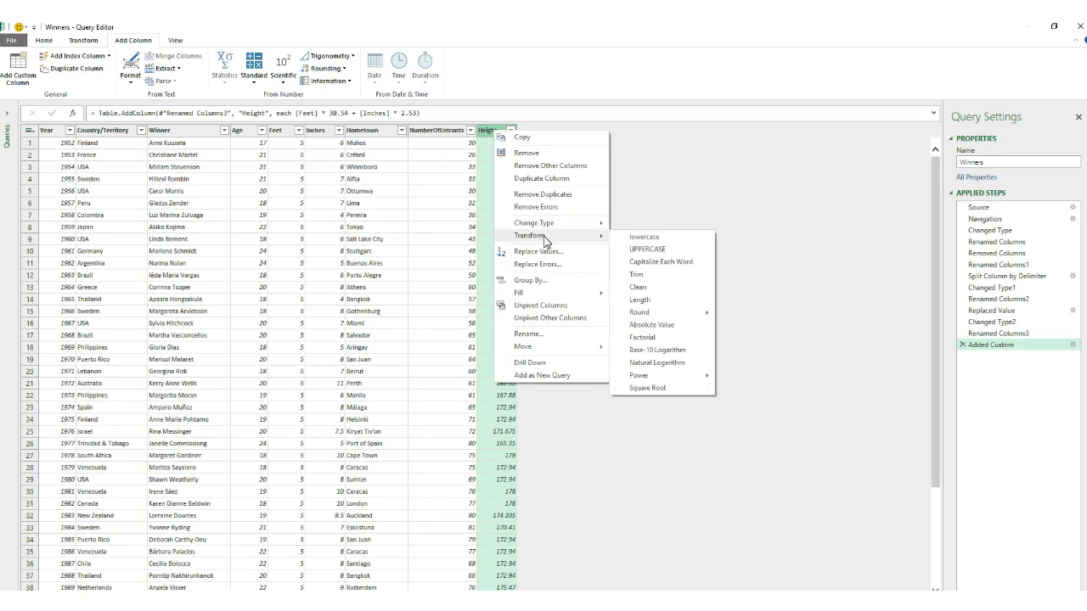
pyautogui.moveTo(684, 312)
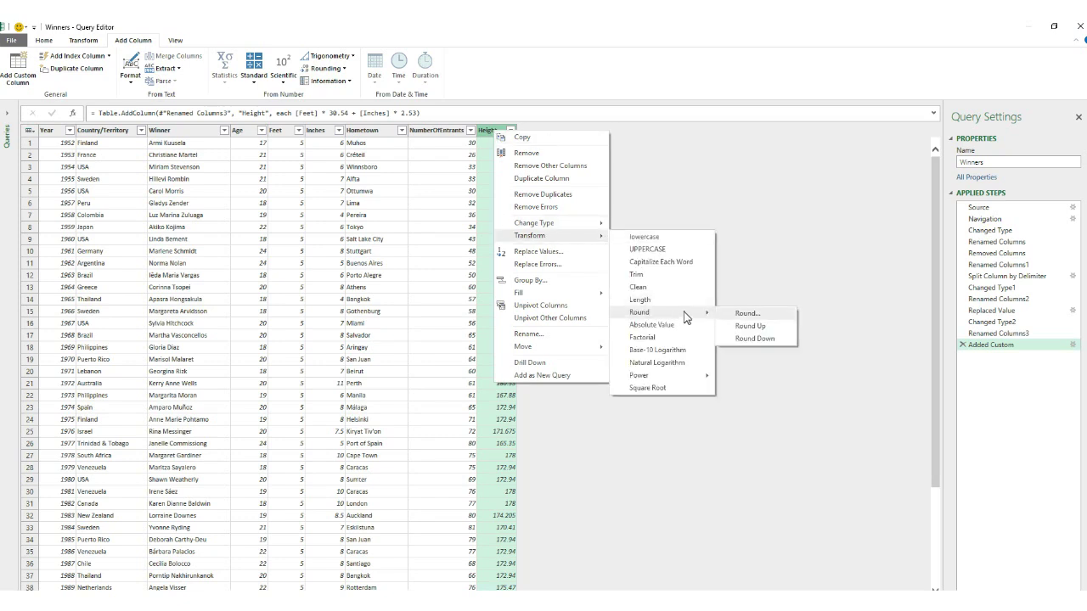
pyautogui.click(755, 339)
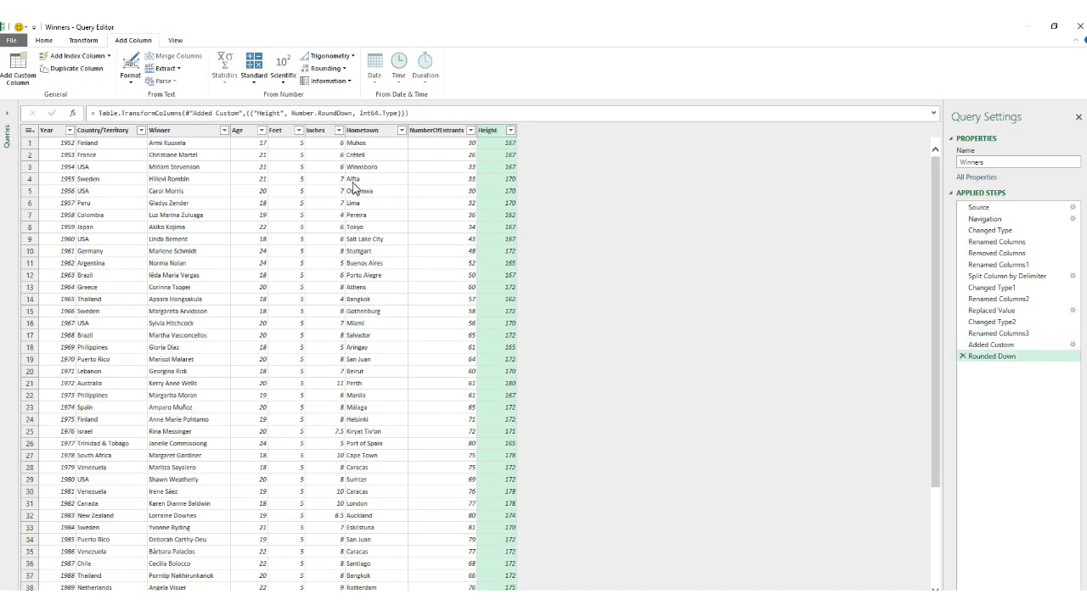
# Remove the Feet and Inches columns from the Winners query
pyautogui.click(297, 141)
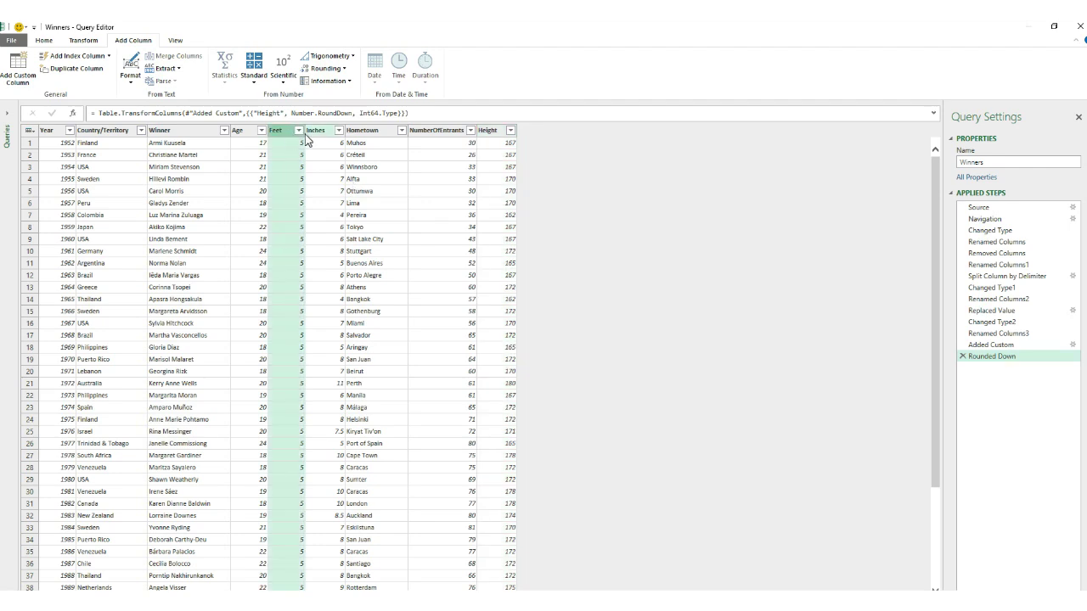
pyautogui.keyDown('ctrl'); pyautogui.click(324, 133); pyautogui.keyUp('ctrl')
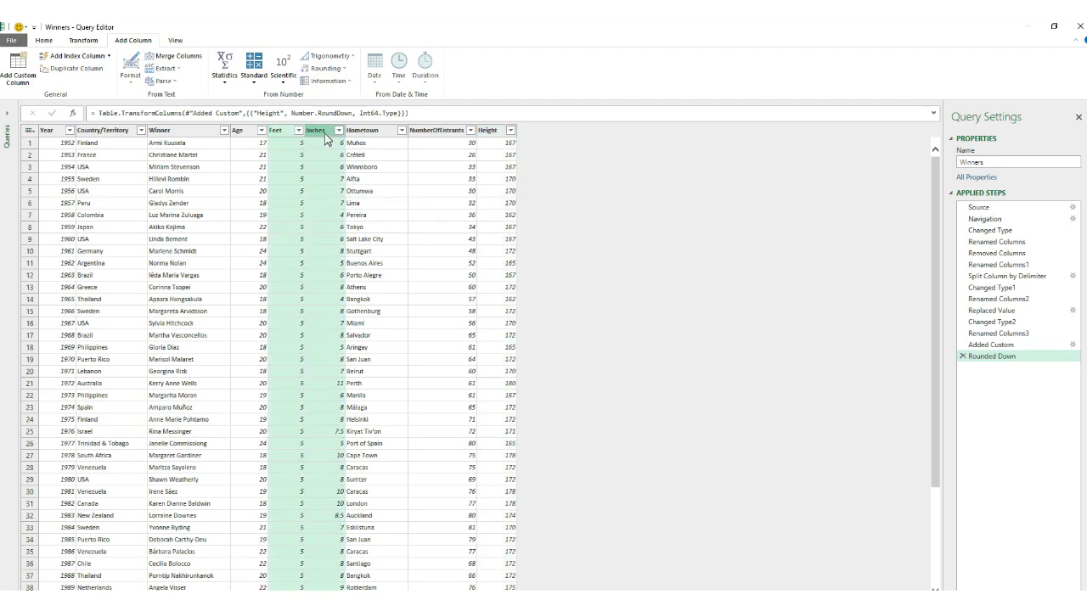
pyautogui.rightClick(326, 134)
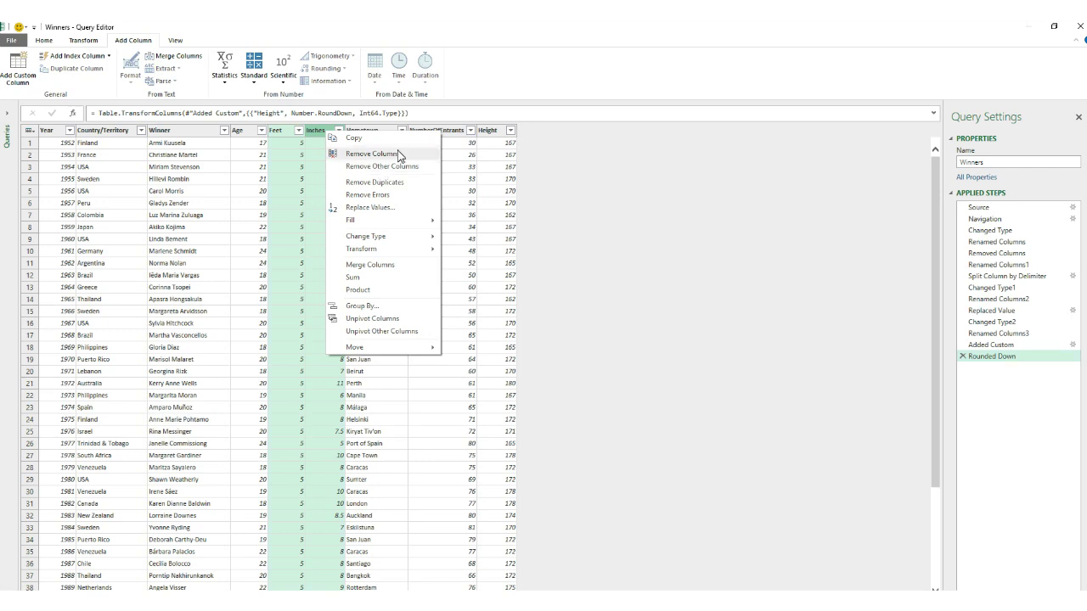
pyautogui.click(396, 155)
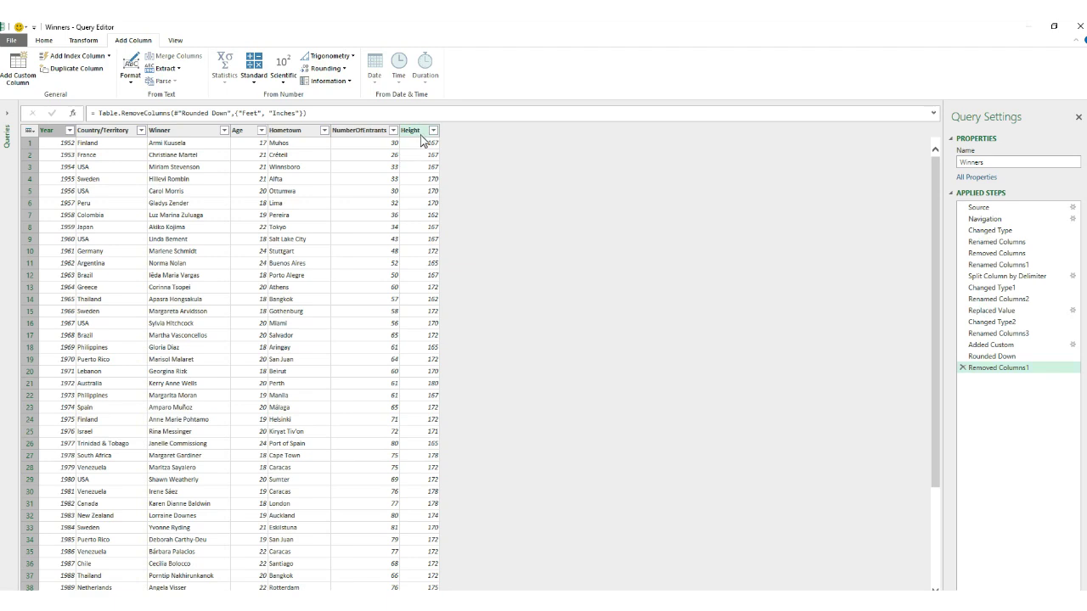
# Review the query at the earlier Changed Type2 and Renamed Columns2 steps, and return to the final Removed Columns1 step
pyautogui.click(411, 131)
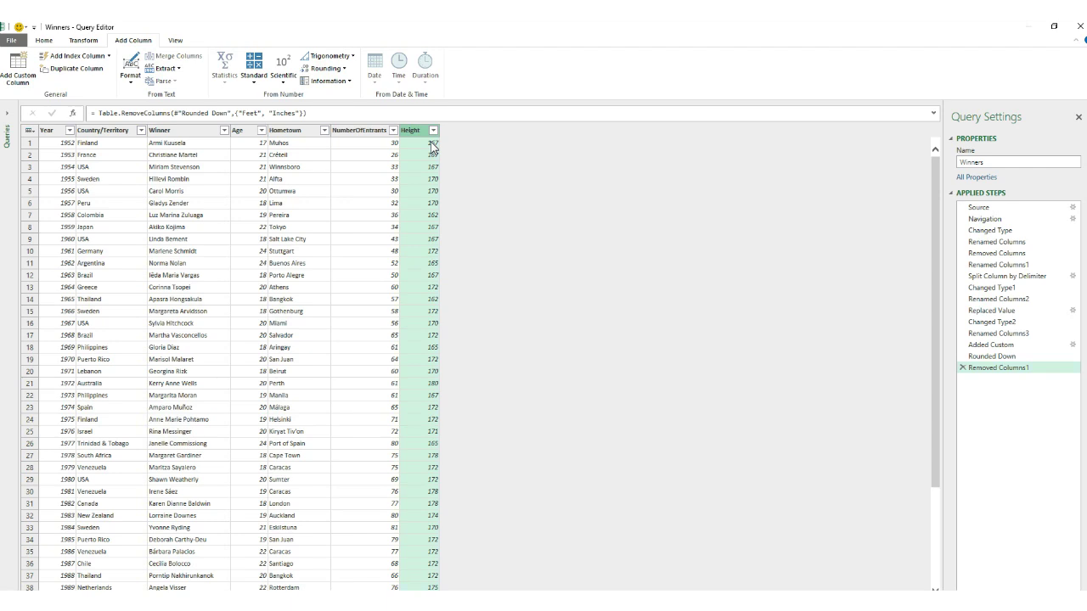
pyautogui.click(1013, 324)
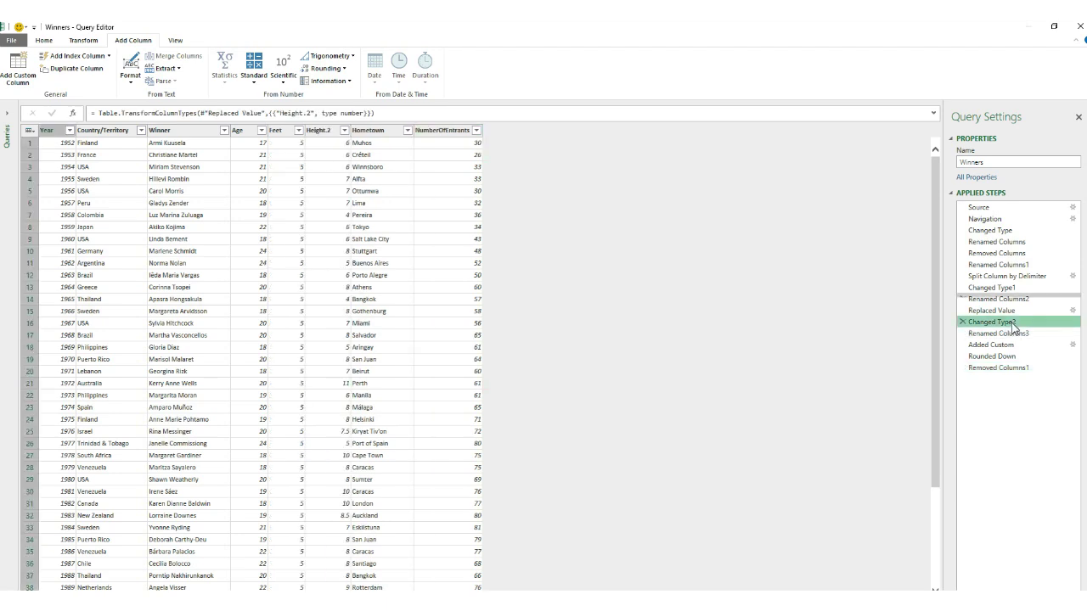
pyautogui.click(1010, 301)
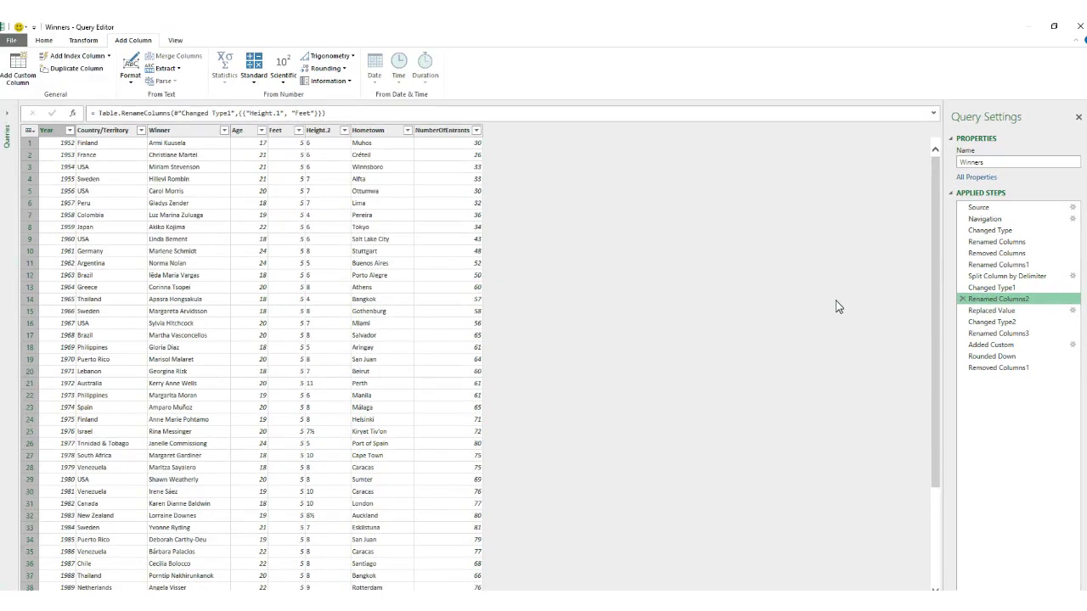
pyautogui.click(1017, 370)
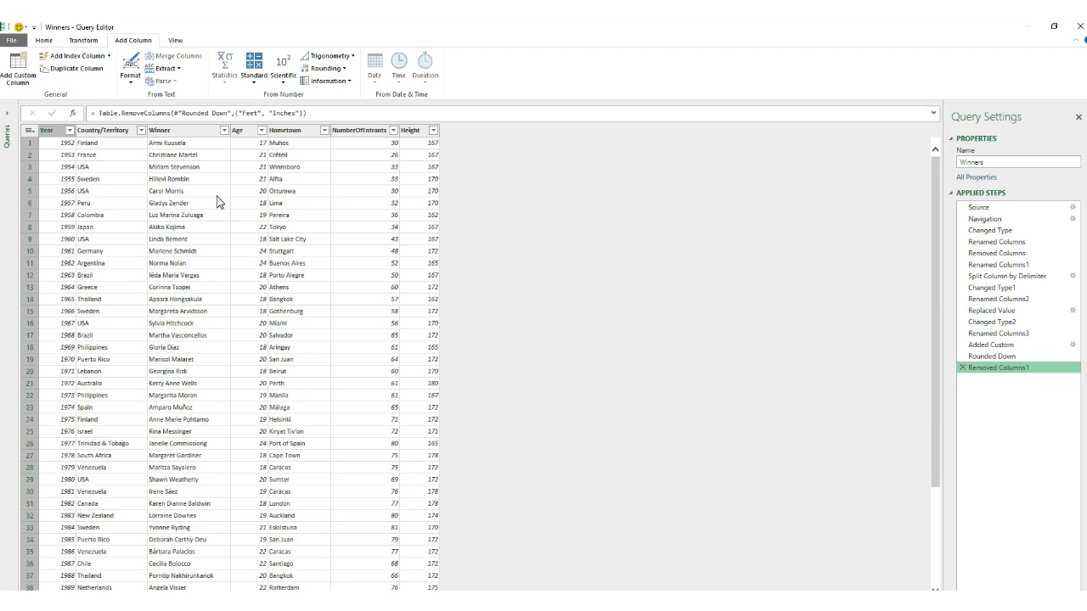
# Close the query editor and load Winners as a connection only, adding its data to the Data Model
pyautogui.click(47, 46)
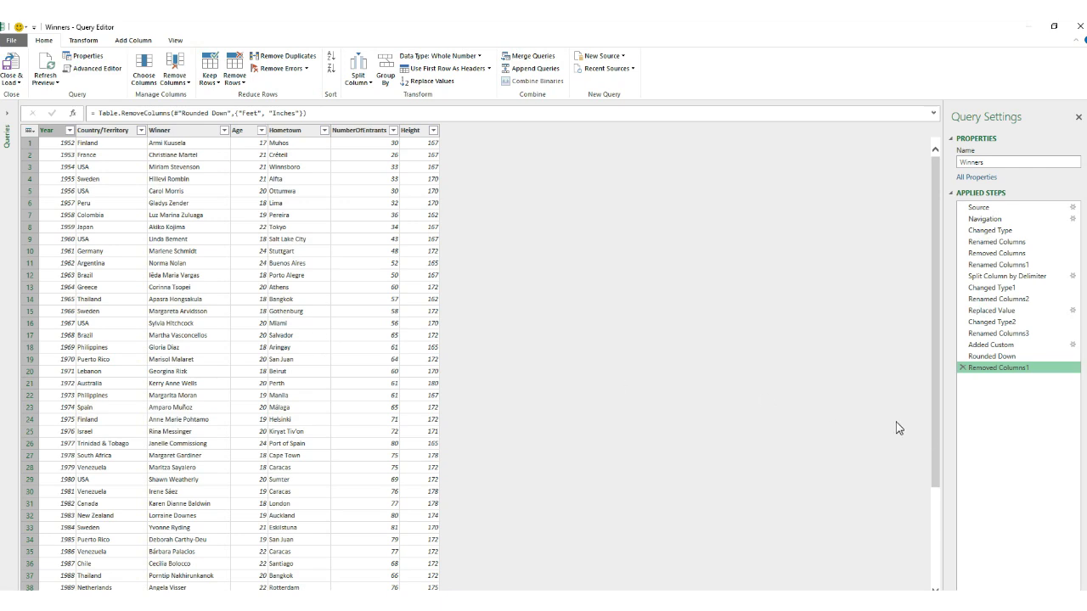
pyautogui.scroll(-4, 934, 436)
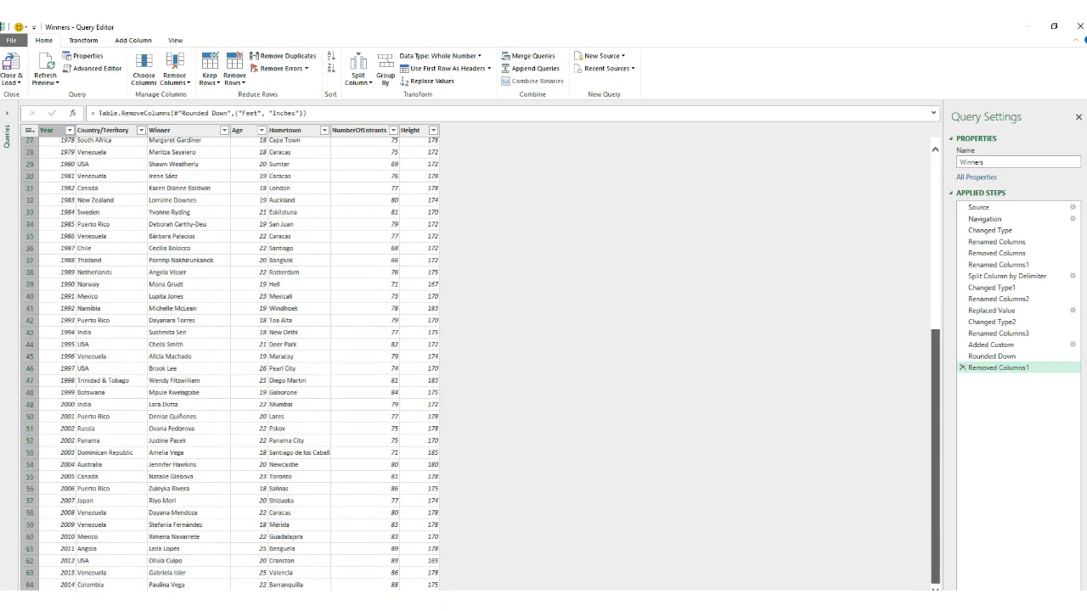
pyautogui.scroll(4, 928, 509)
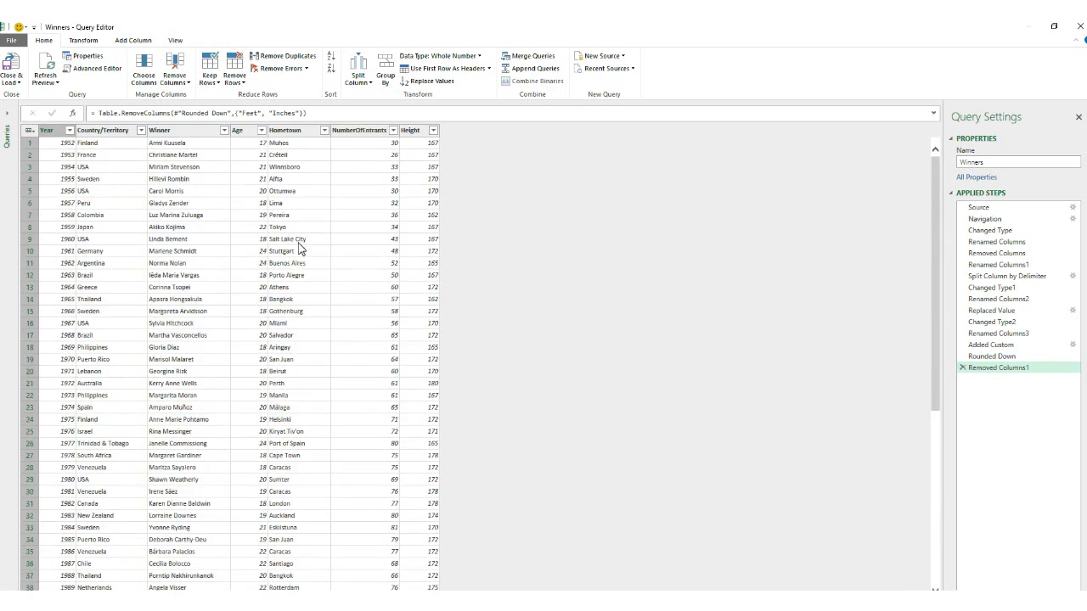
pyautogui.click(20, 82)
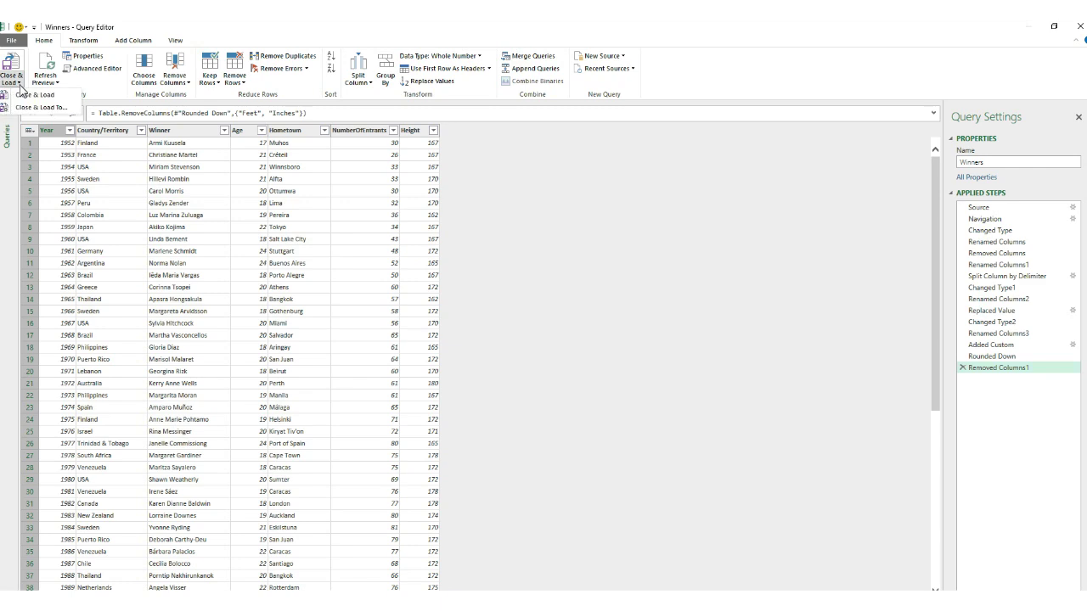
pyautogui.click(59, 108)
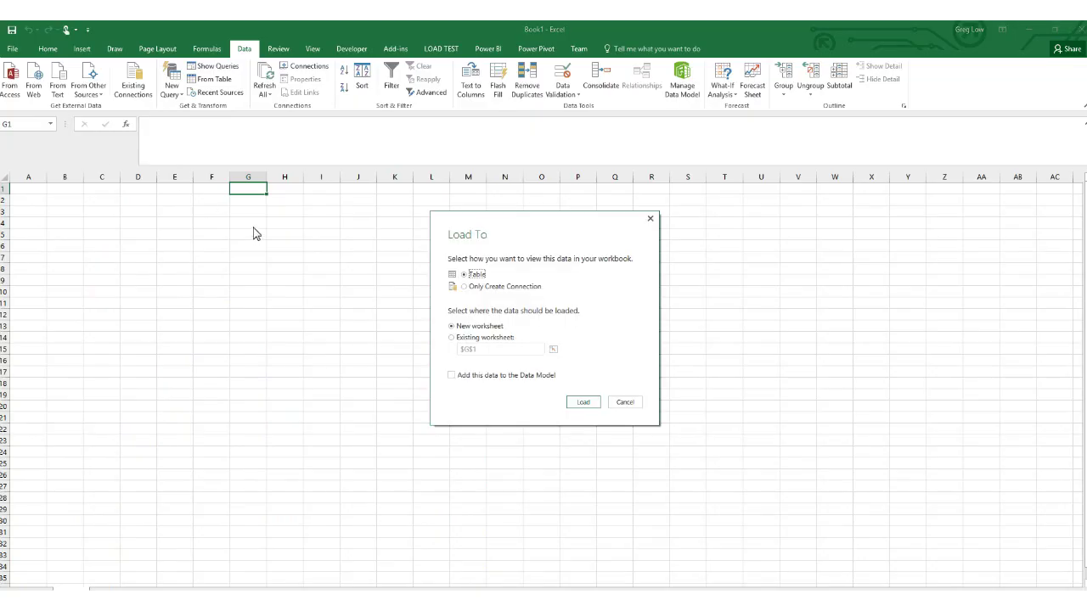
pyautogui.click(467, 288)
pyautogui.click(451, 376)
pyautogui.click(582, 402)
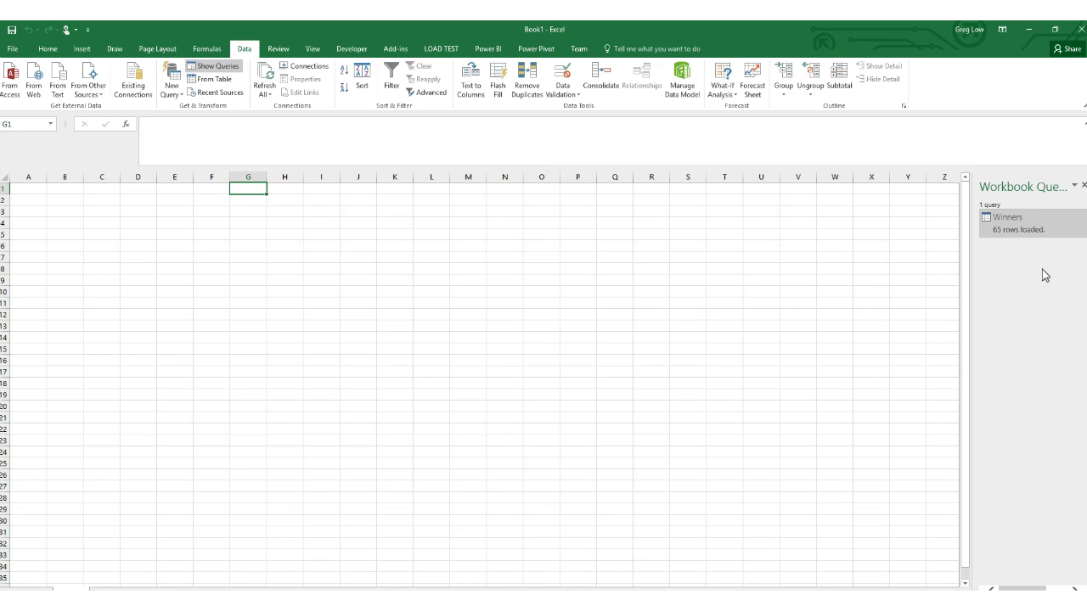
# Open the data model in Power Pivot and refresh the Winners table from its source
pyautogui.click(537, 53)
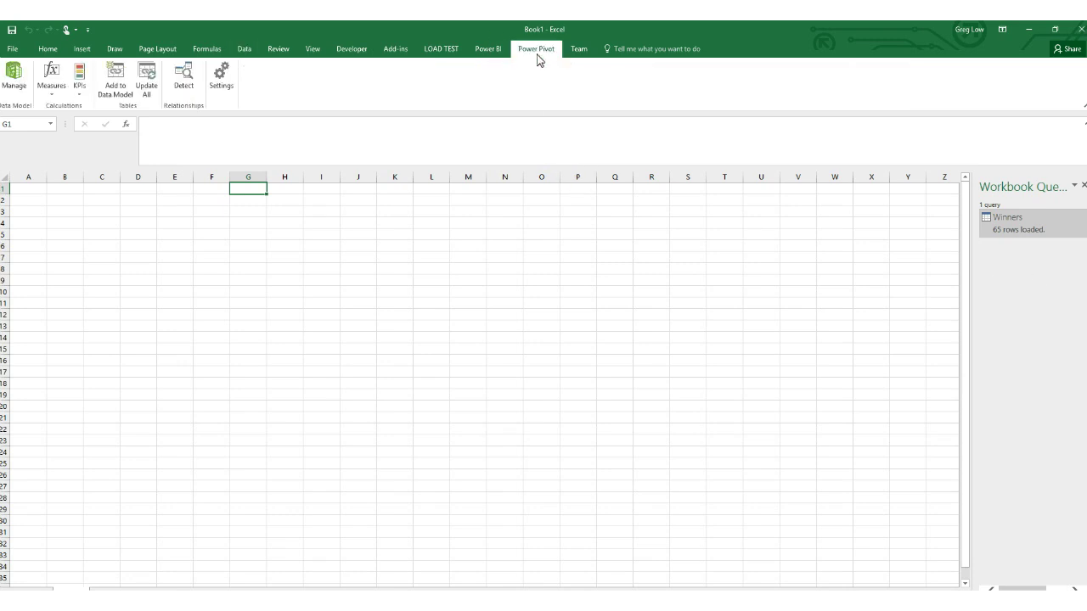
pyautogui.click(13, 80)
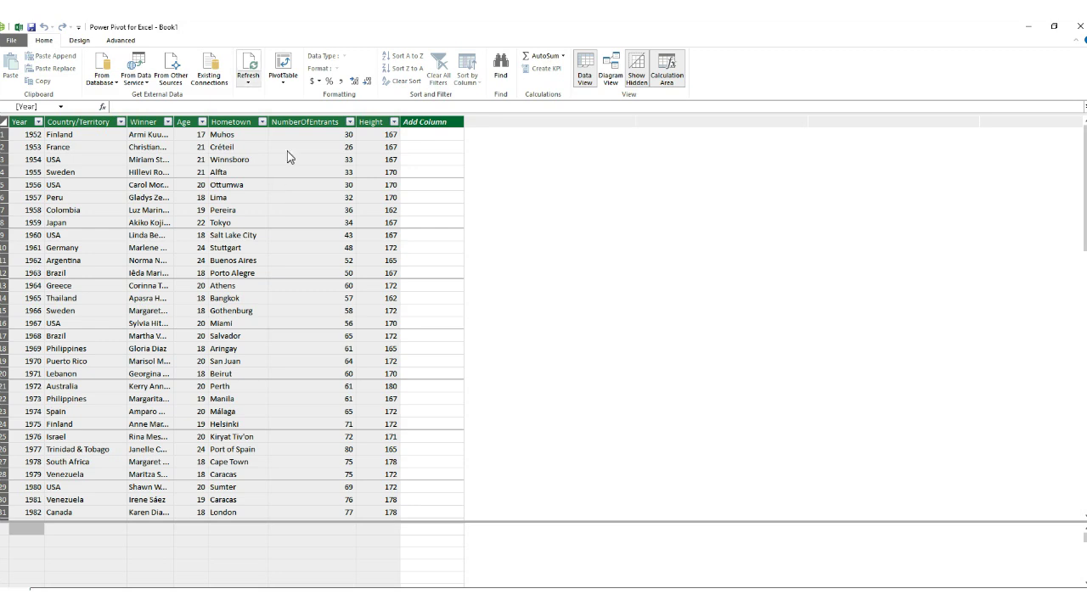
pyautogui.click(251, 85)
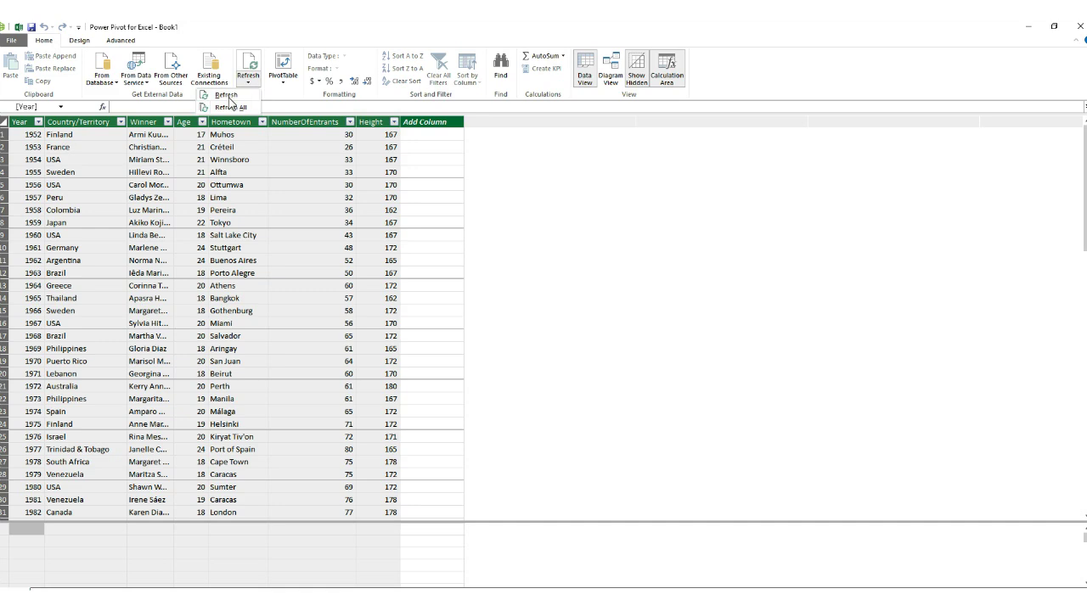
pyautogui.click(230, 96)
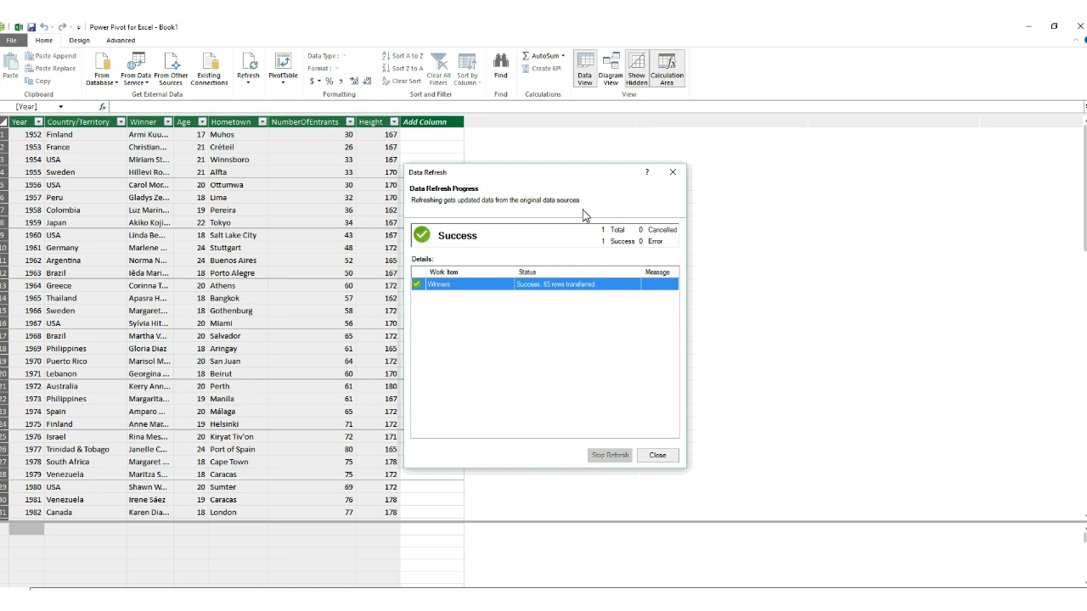
pyautogui.click(647, 459)
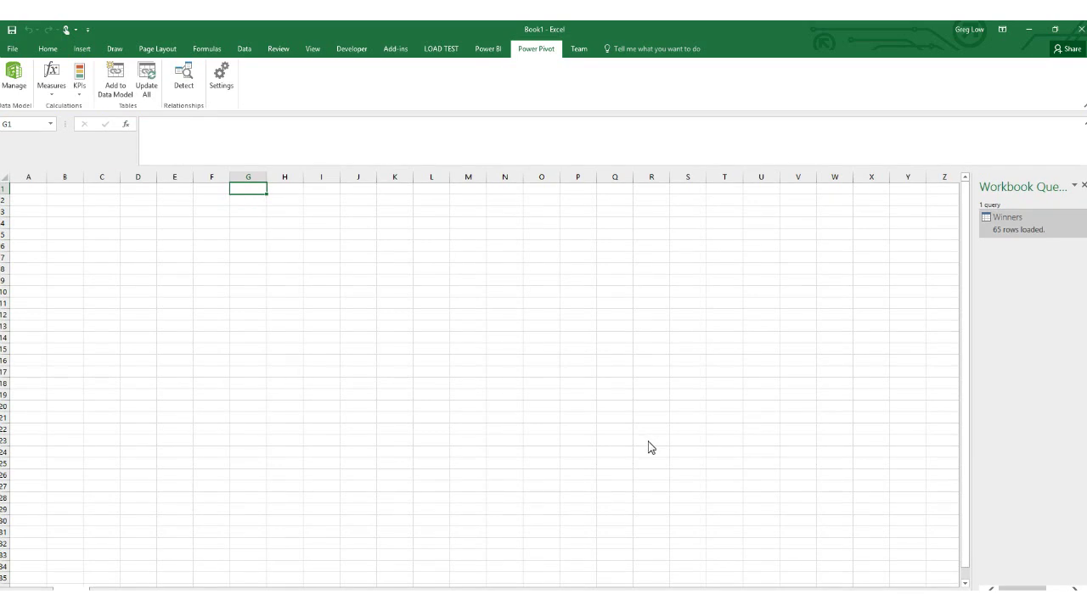
# Look at the Winners table in the Power Pivot window, and return to the Excel workbook to inspect the Winners query
pyautogui.moveTo(628, 605)
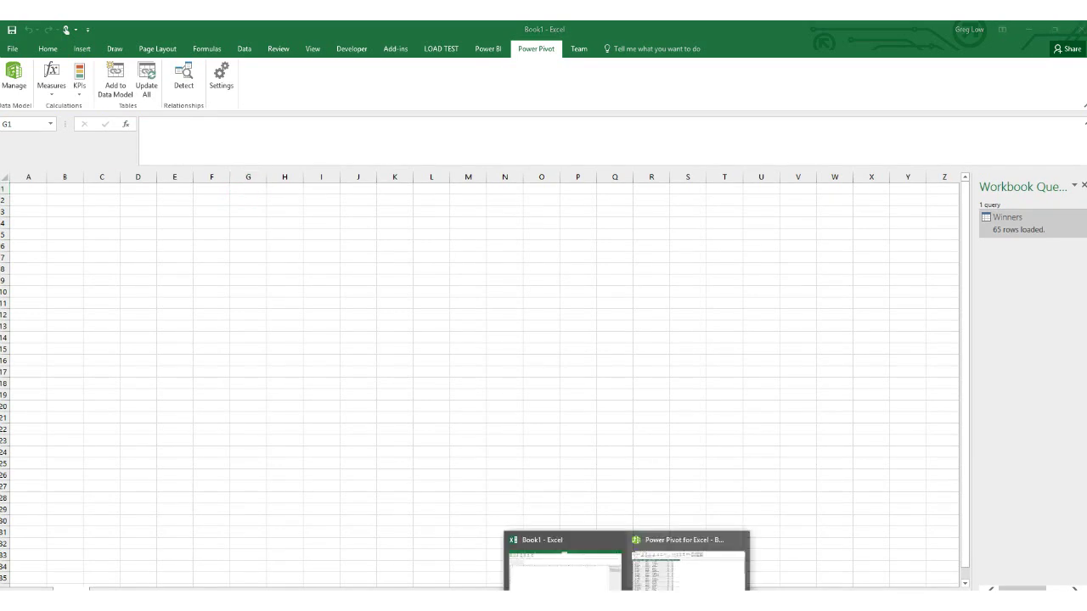
pyautogui.click(655, 581)
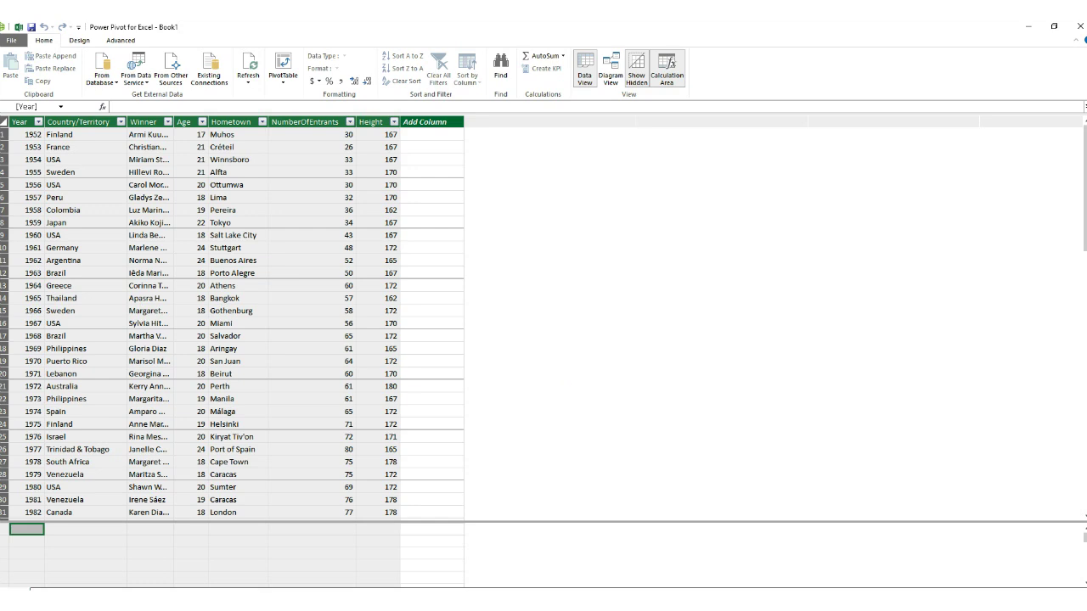
pyautogui.moveTo(629, 604)
pyautogui.click(567, 594)
pyautogui.click(566, 551)
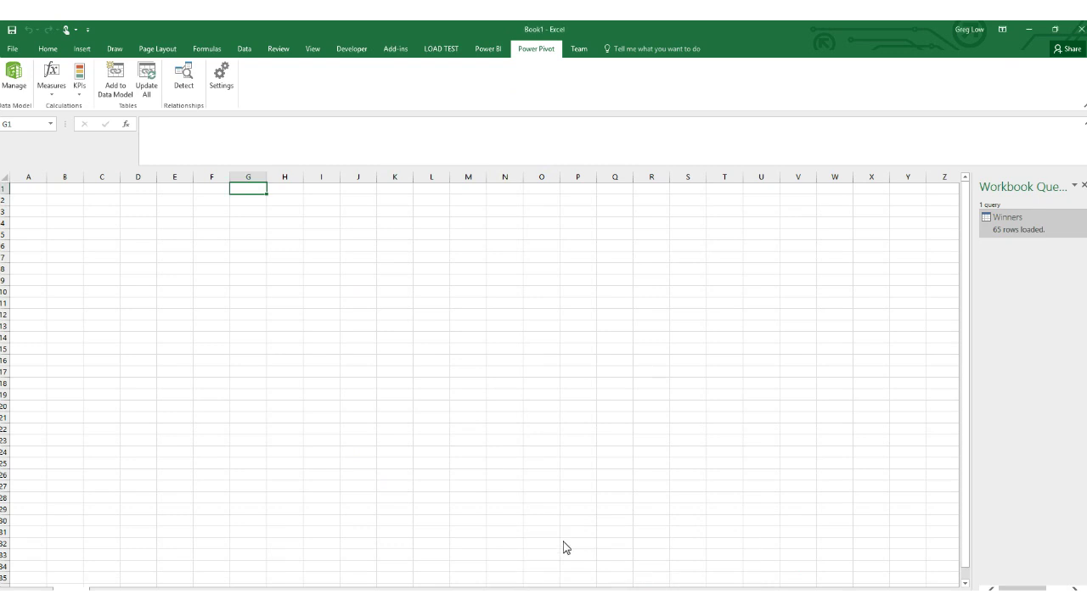
pyautogui.moveTo(1017, 226)
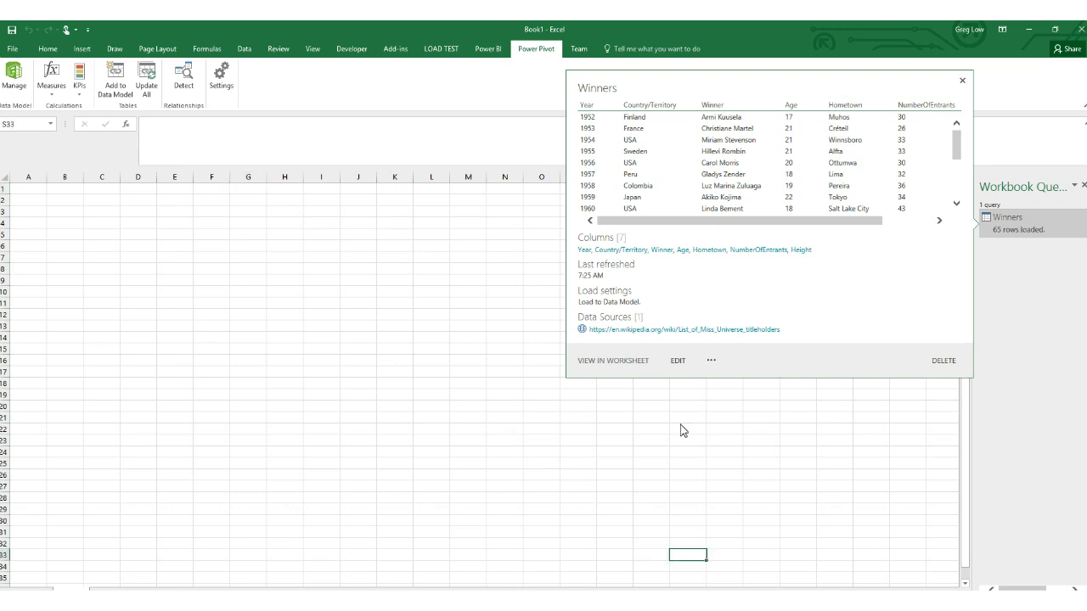
# Switch to the Power Pivot window and insert a PivotChart from the data model on a new worksheet
pyautogui.click(663, 586)
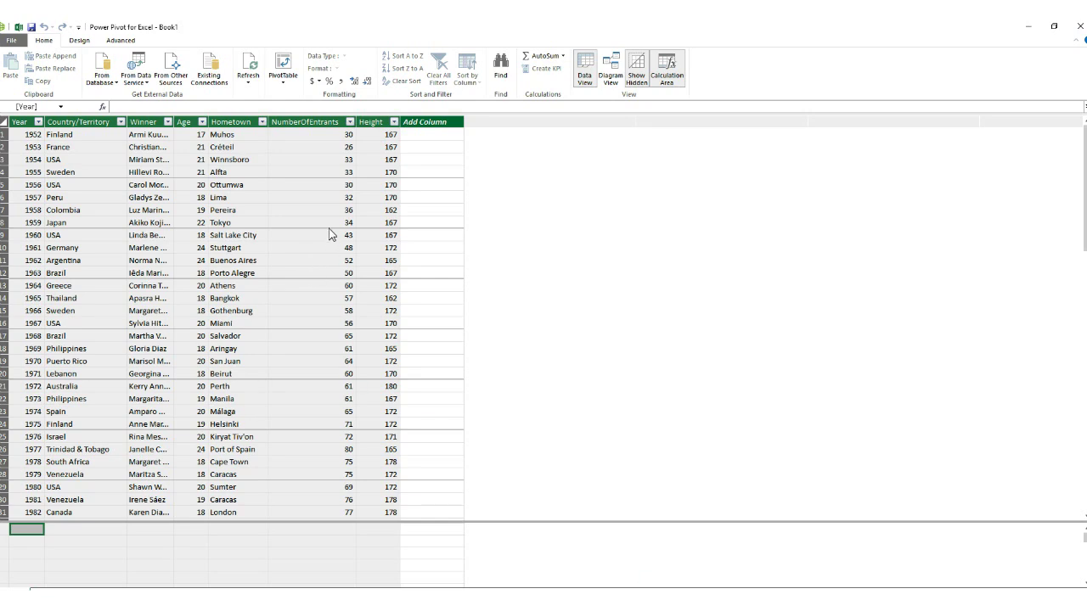
pyautogui.click(283, 82)
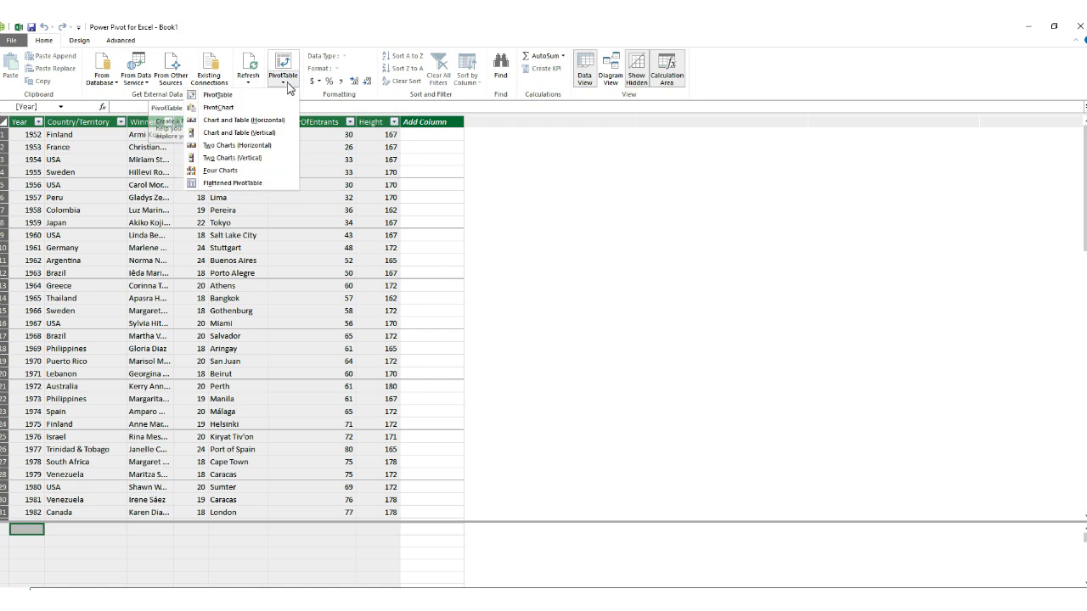
pyautogui.click(233, 108)
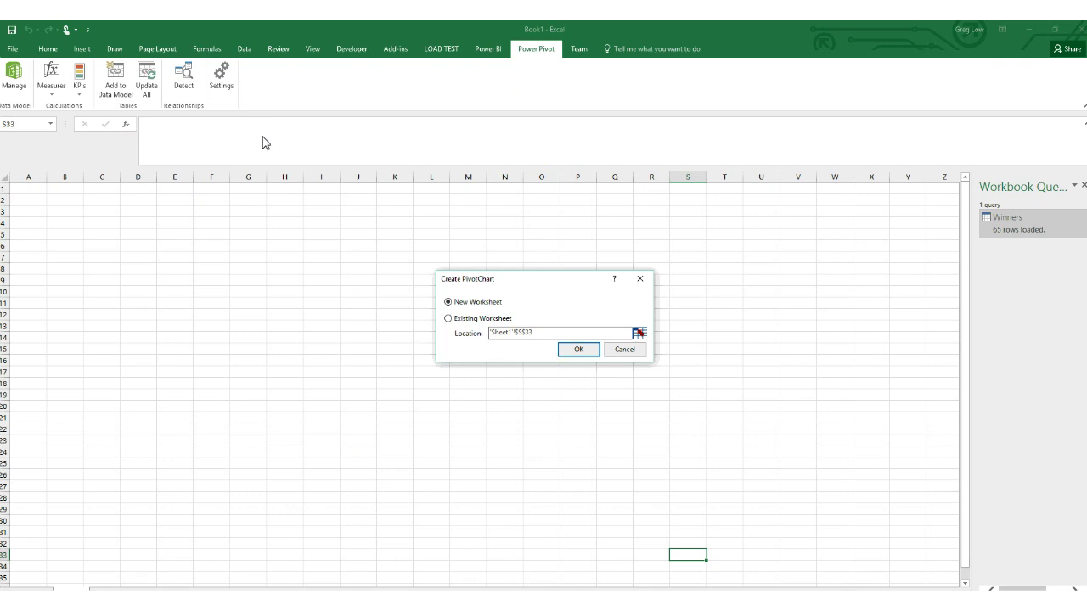
pyautogui.click(561, 351)
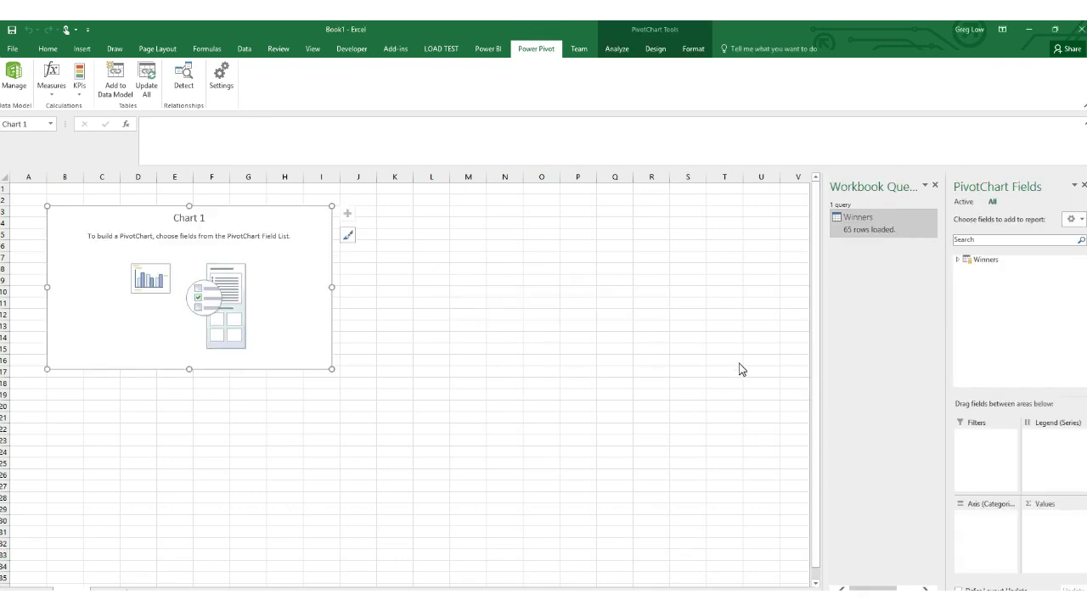
# Chart the count of Winner by Country/Territory on the axis, and widen the PivotChart to reach column M
pyautogui.click(957, 261)
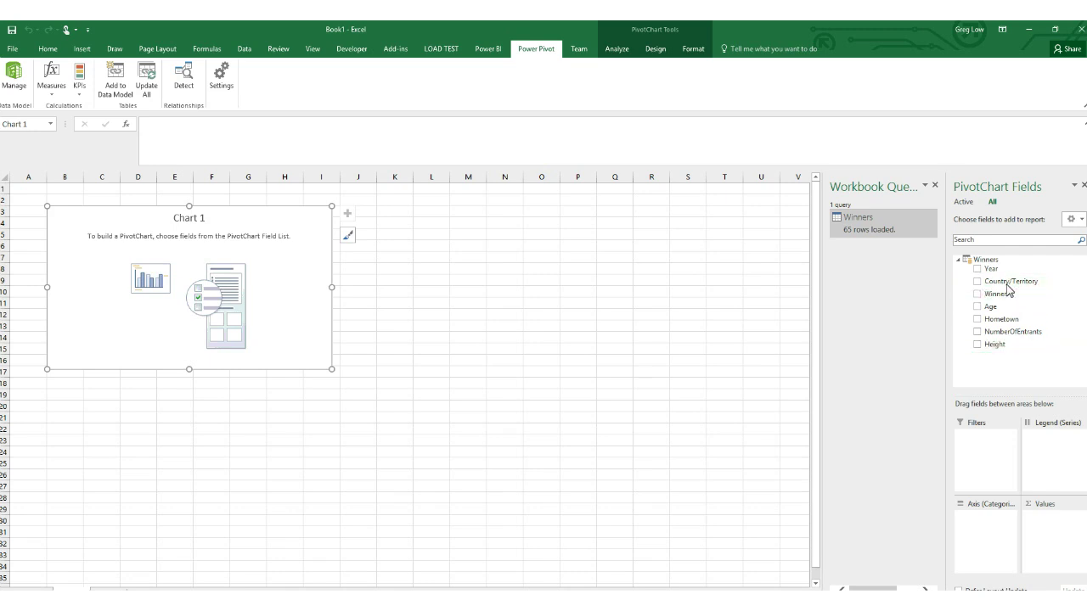
pyautogui.moveTo(1011, 281); pyautogui.dragTo(996, 509)
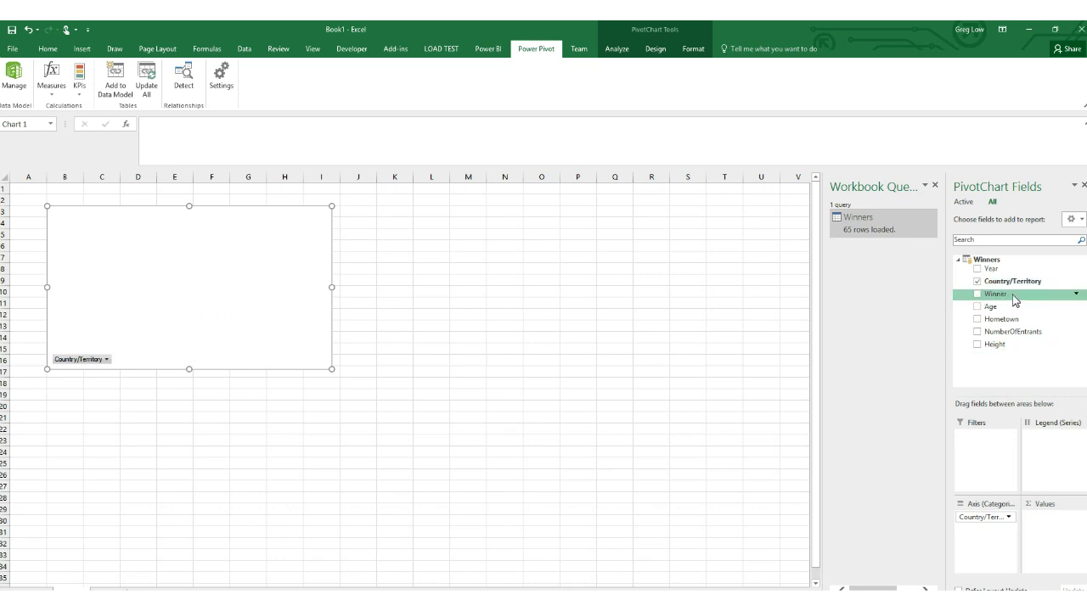
pyautogui.moveTo(1016, 301); pyautogui.dragTo(1050, 535)
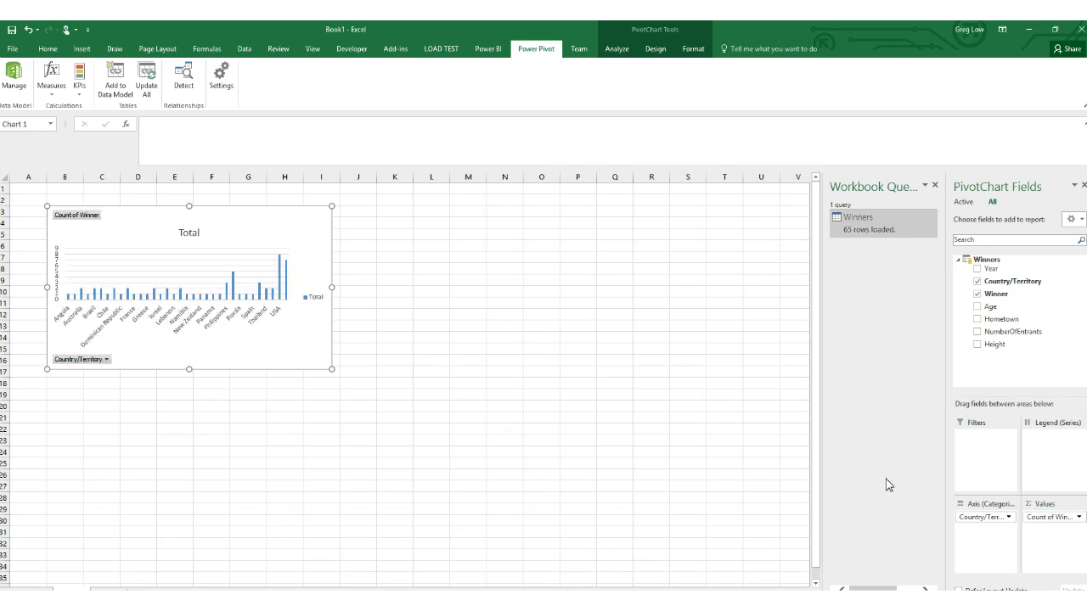
pyautogui.moveTo(332, 289); pyautogui.dragTo(472, 304)
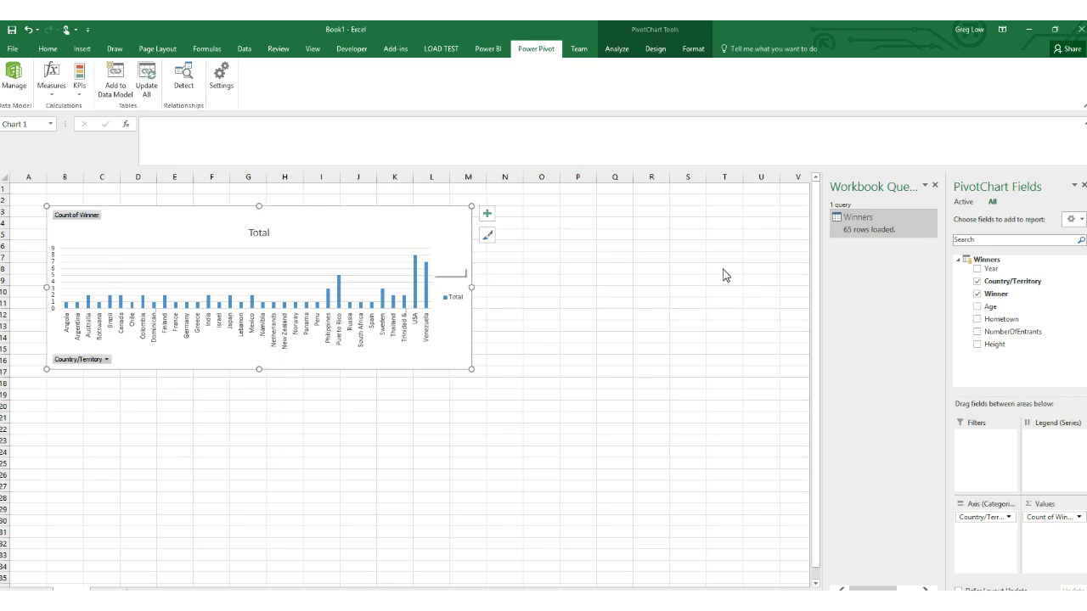
# Deselect the chart and examine the source types and data catalog options available for a new query
pyautogui.moveTo(891, 228)
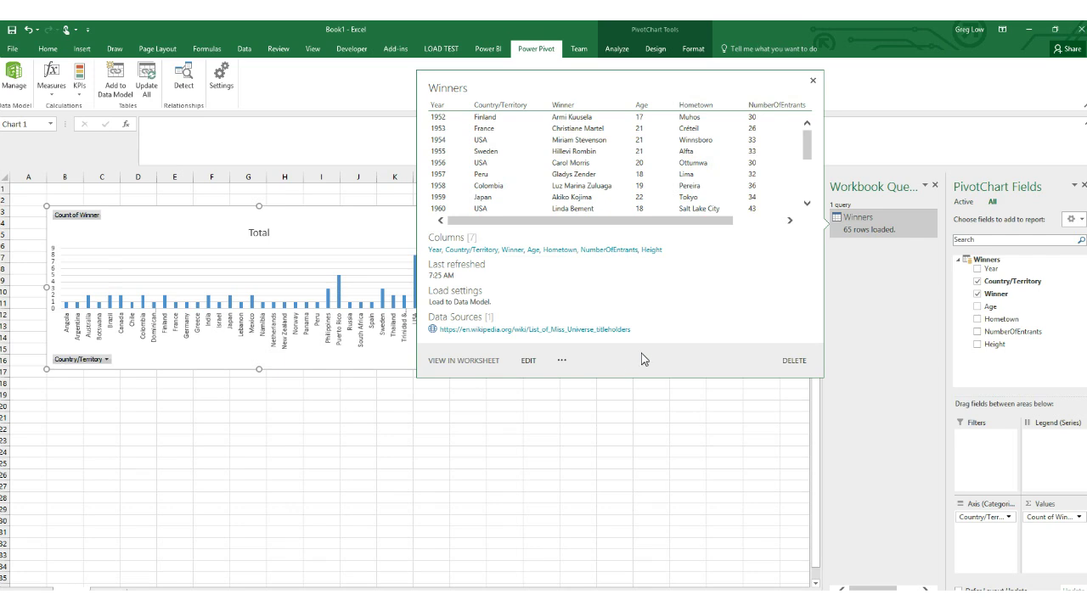
pyautogui.click(240, 396)
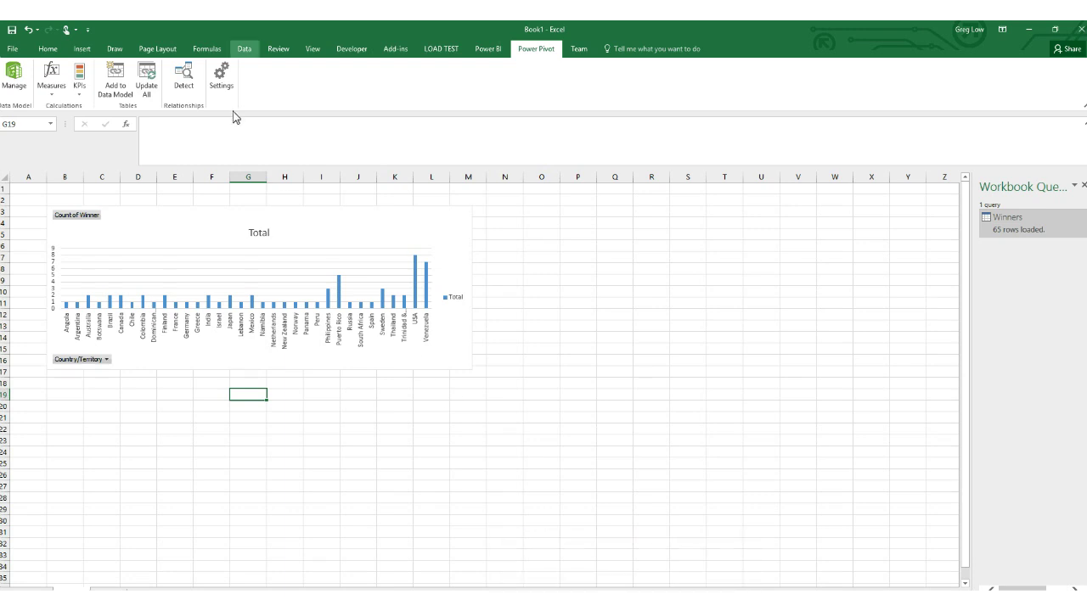
pyautogui.click(245, 49)
pyautogui.click(182, 97)
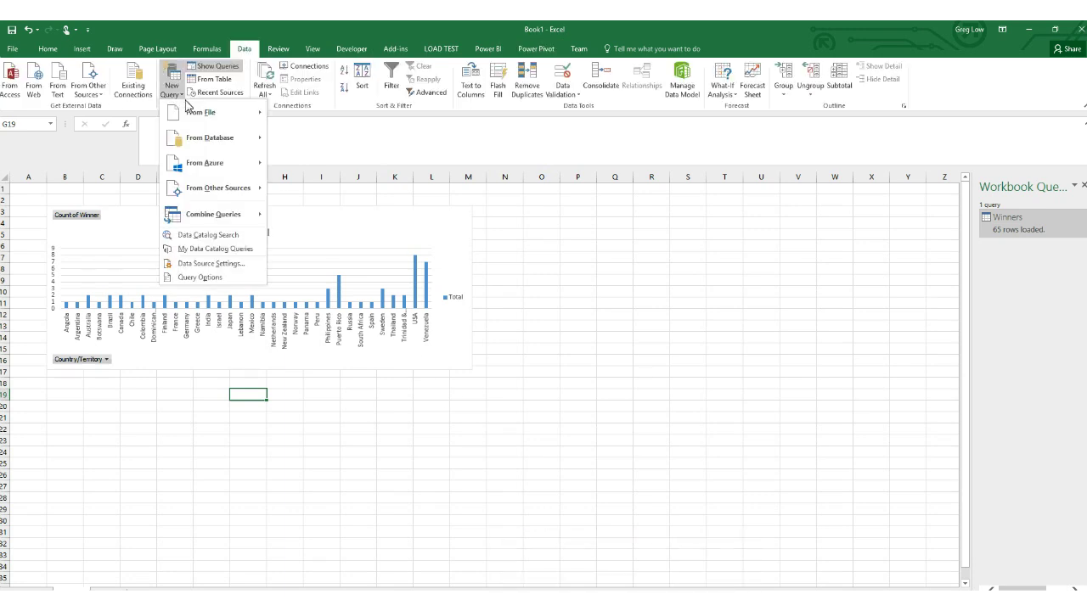
pyautogui.click(219, 187)
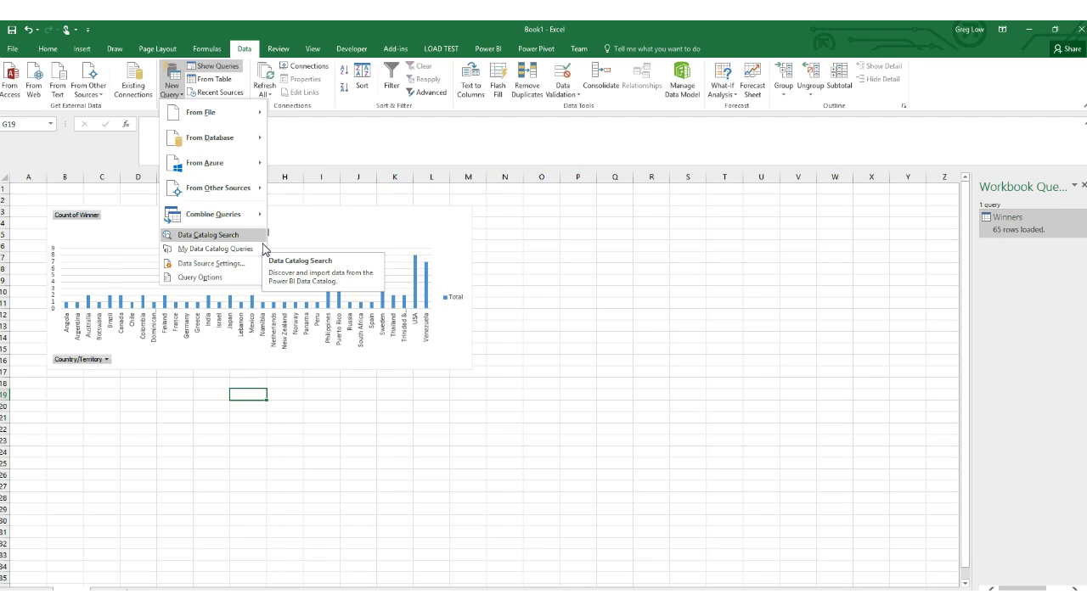
# Leave the new query options, switch to File Explorer and open the Demos 2014\Power Query\PPK Budgets folder
pyautogui.click(573, 220)
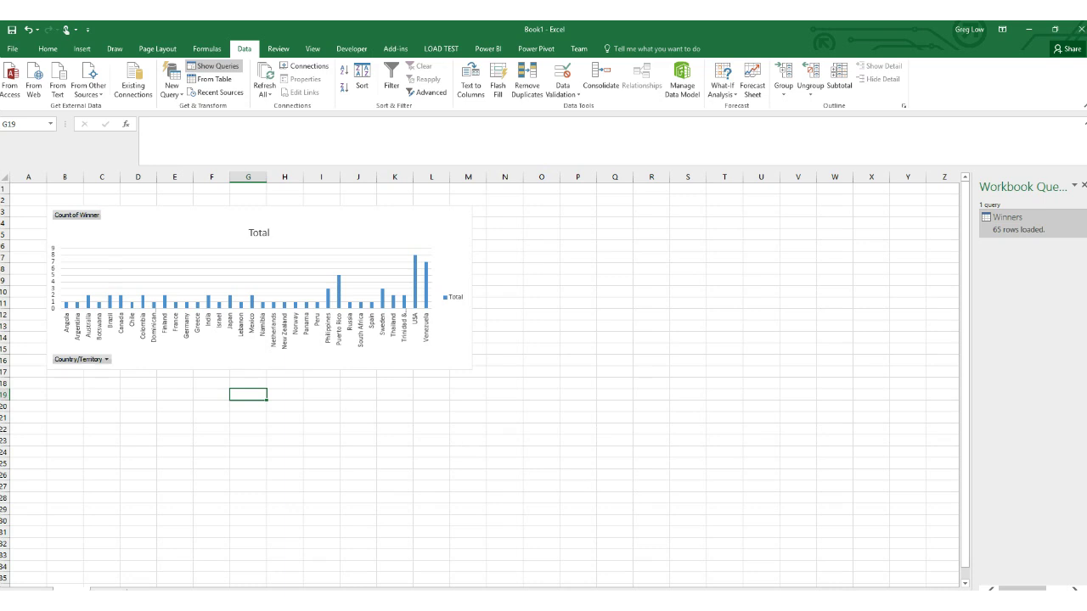
pyautogui.hotkey('alt', 'Tab')
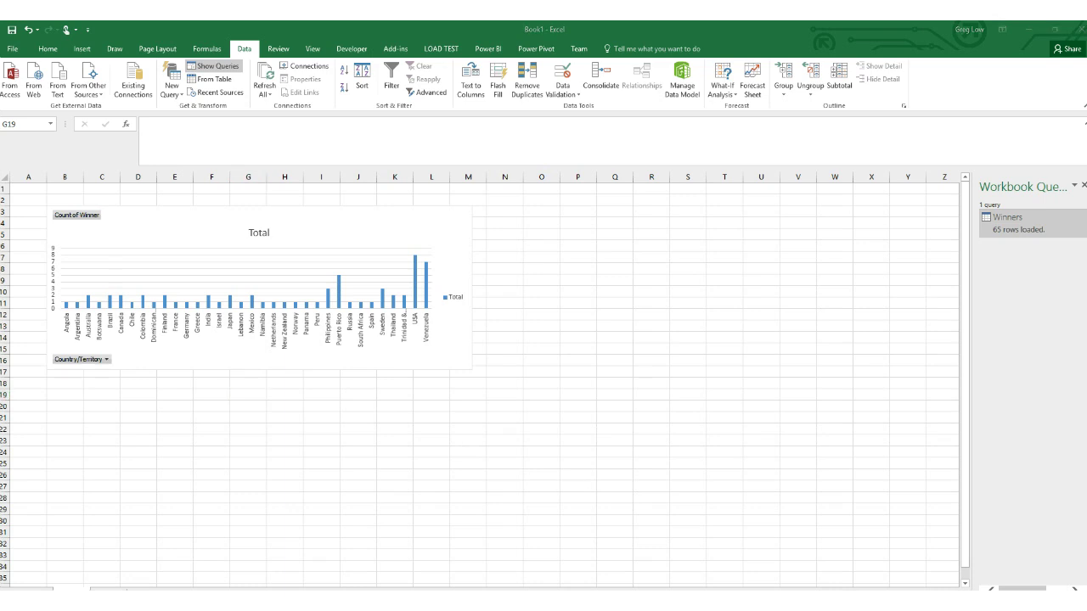
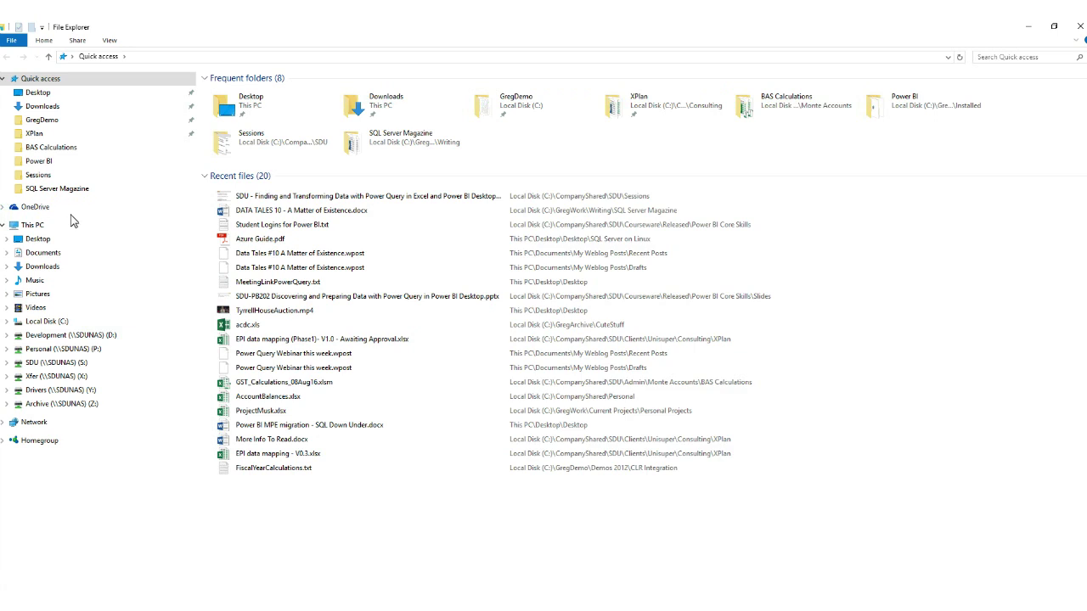
pyautogui.click(52, 120)
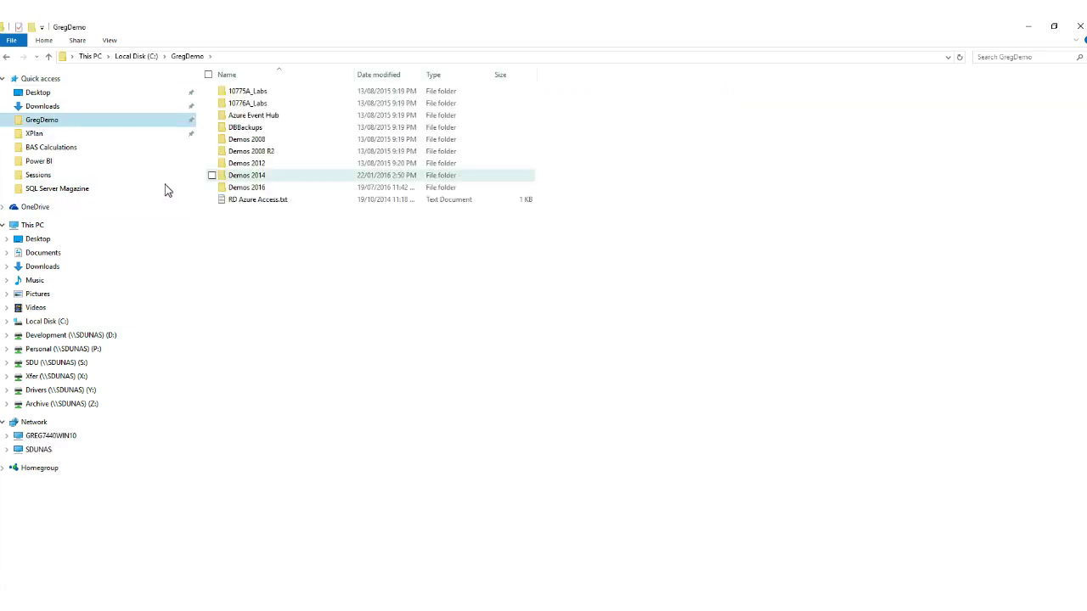
pyautogui.doubleClick(264, 178)
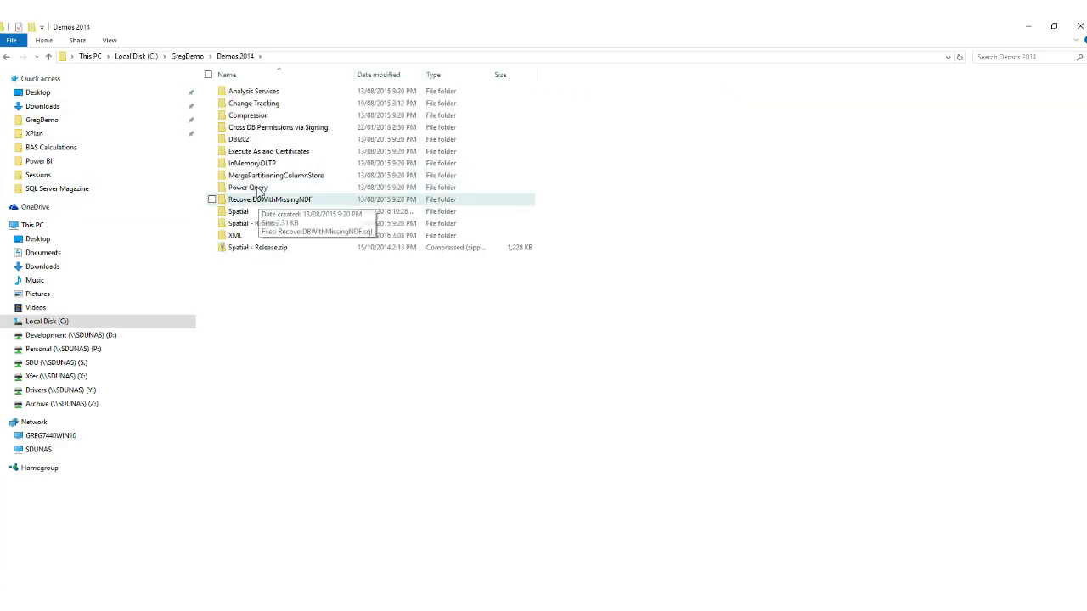
pyautogui.click(267, 188)
pyautogui.doubleClick(268, 190)
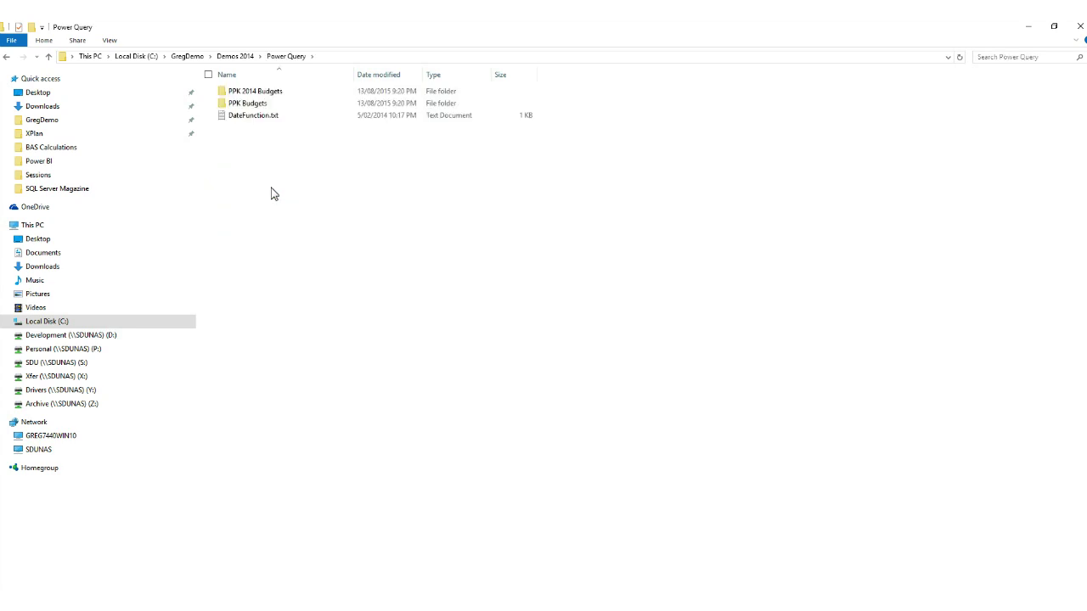
pyautogui.doubleClick(257, 102)
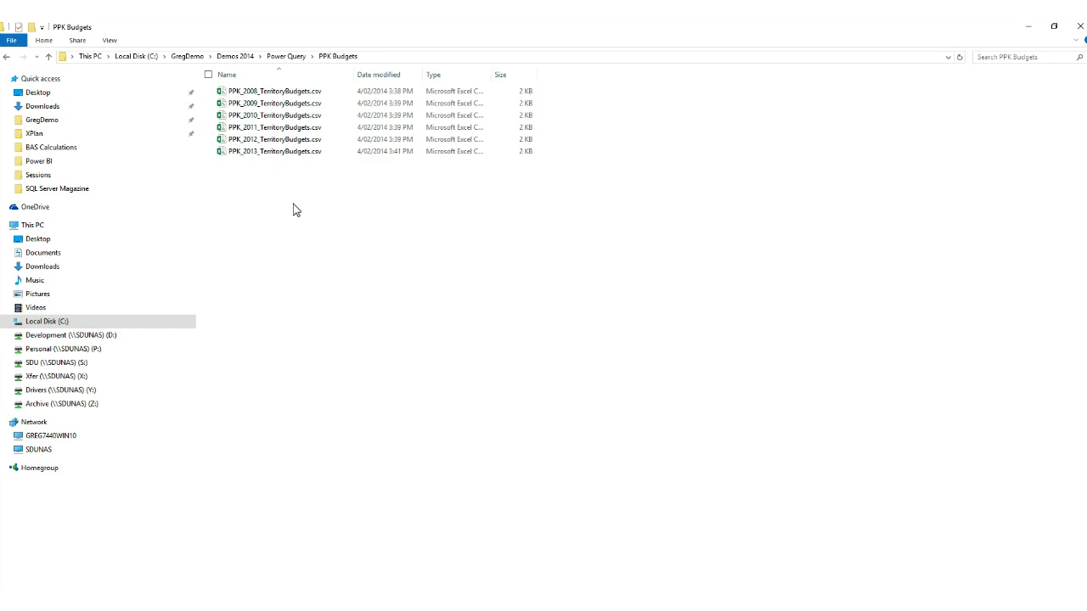
# Open PPK_2008_TerritoryBudgets.csv in Notepad to inspect its raw text, and close it to return to the folder
pyautogui.click(275, 93)
pyautogui.rightClick(276, 95)
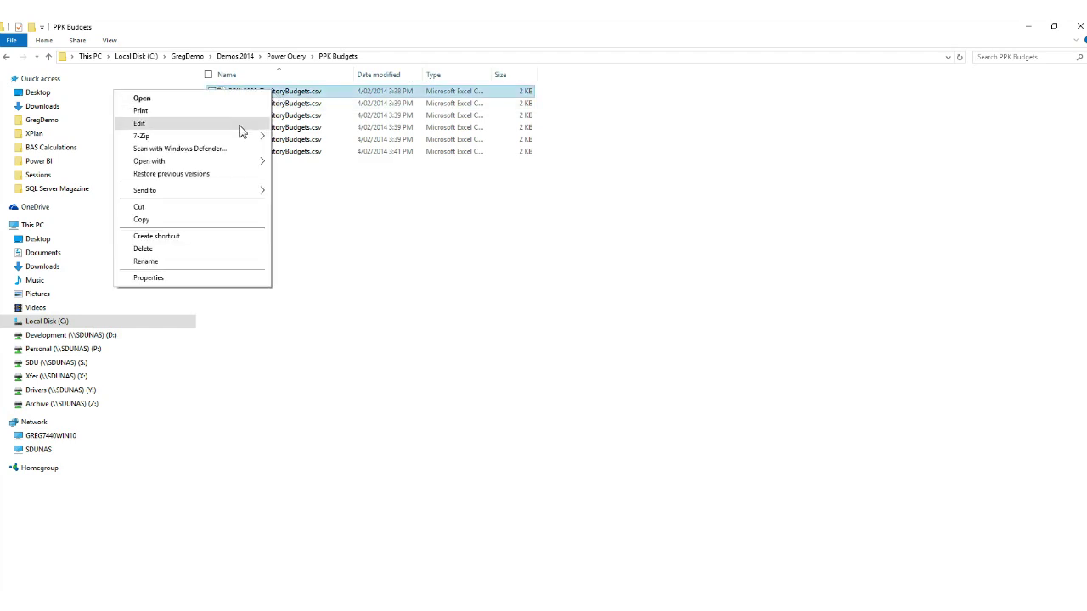
pyautogui.moveTo(228, 165)
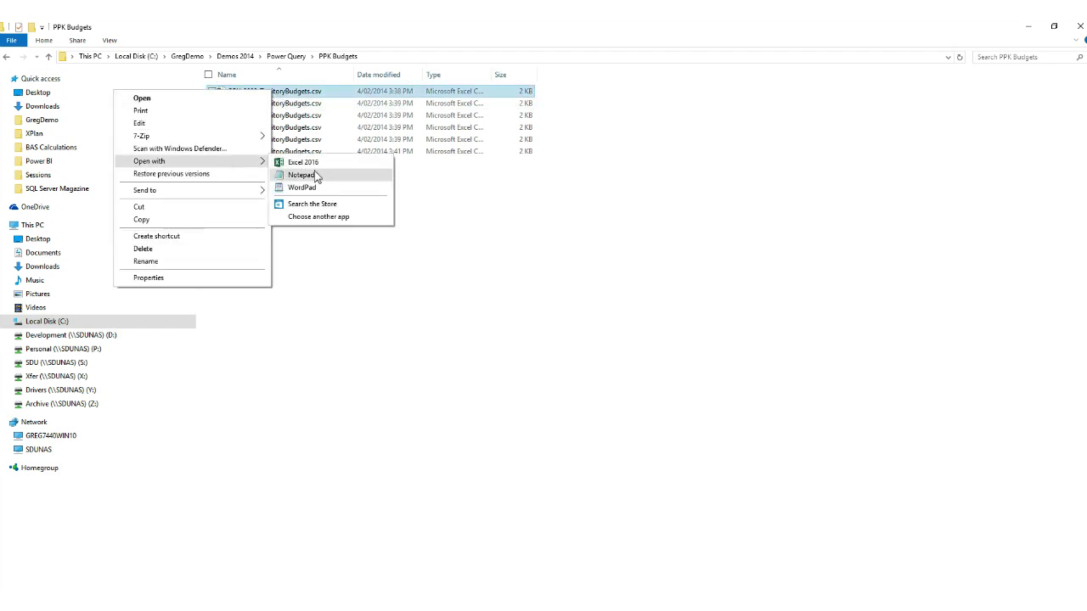
pyautogui.click(300, 175)
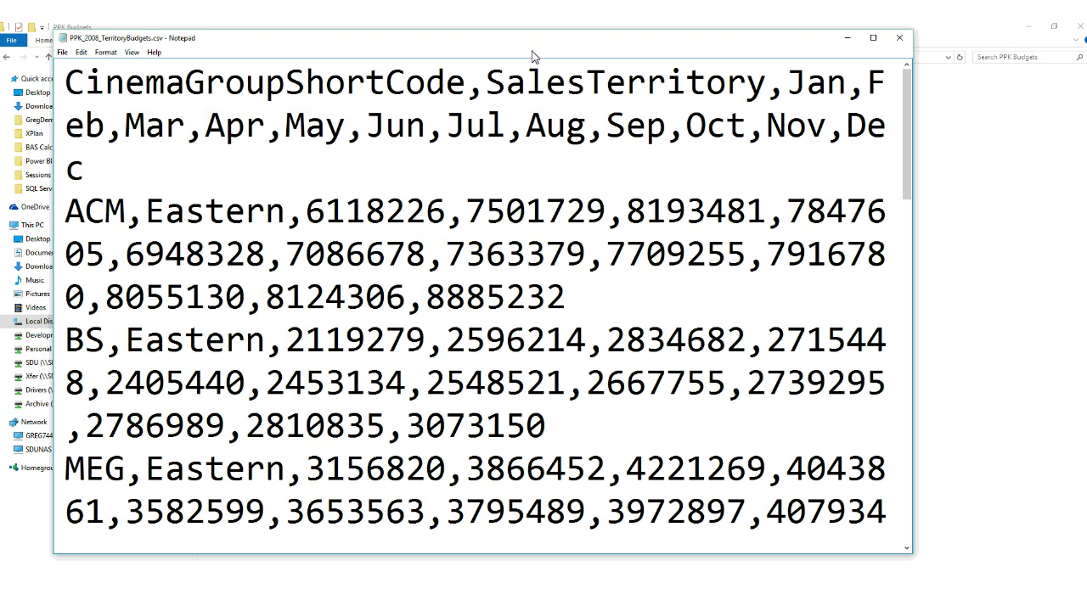
pyautogui.click(900, 37)
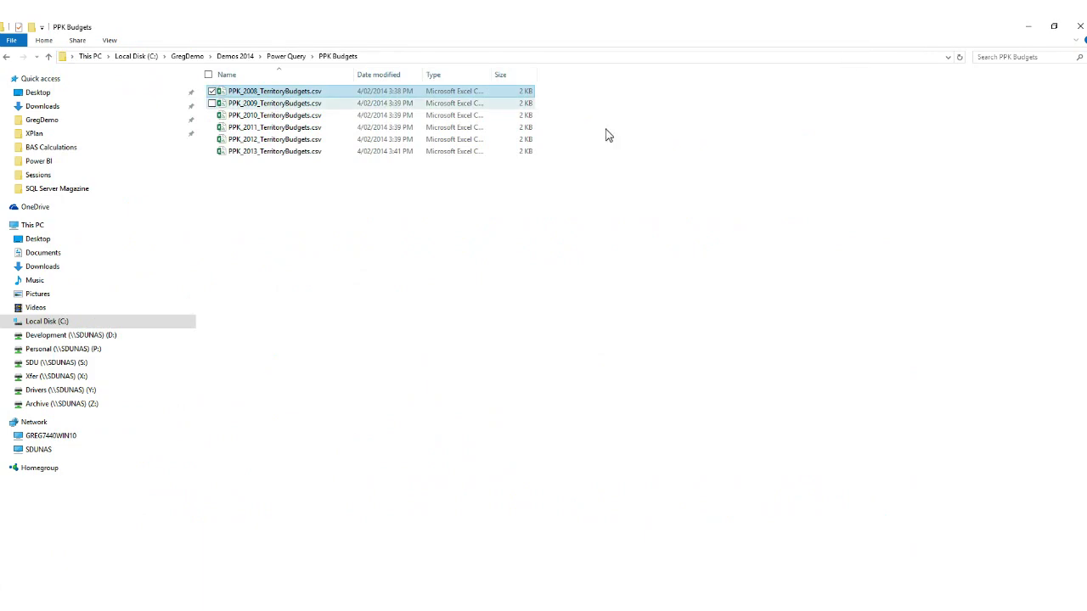
pyautogui.rightClick(275, 93)
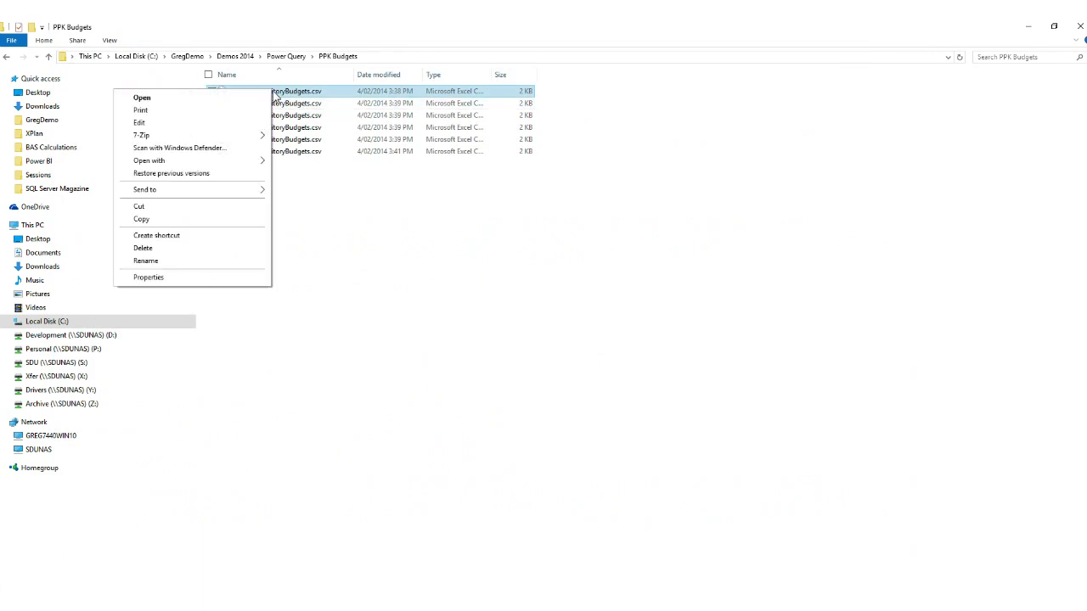
pyautogui.click(381, 222)
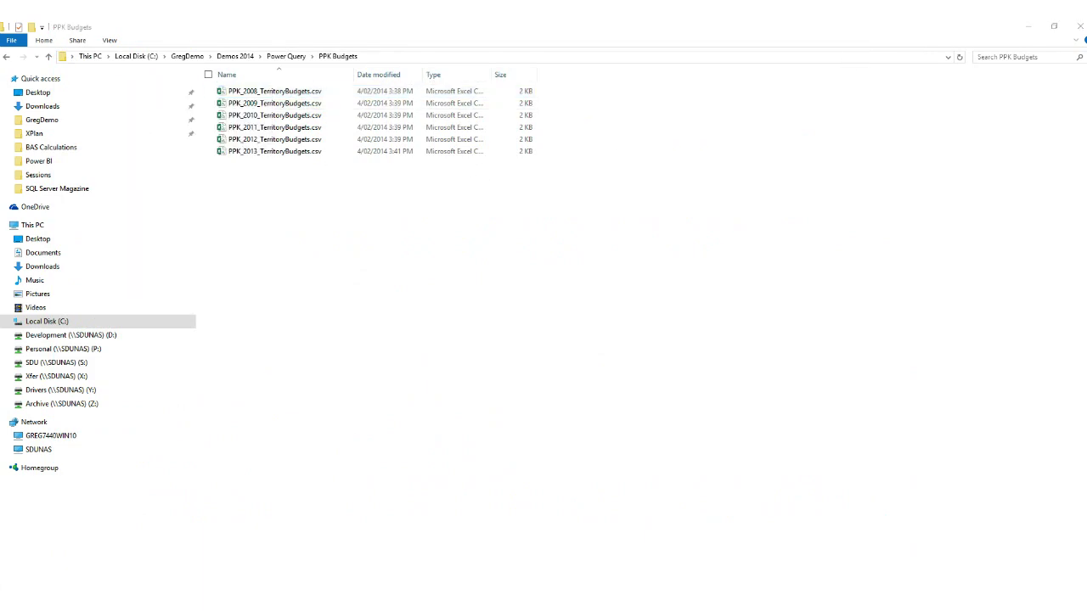
# Close the Power Pivot for Excel window and switch back to the Book1 workbook in Excel
pyautogui.click(627, 601)
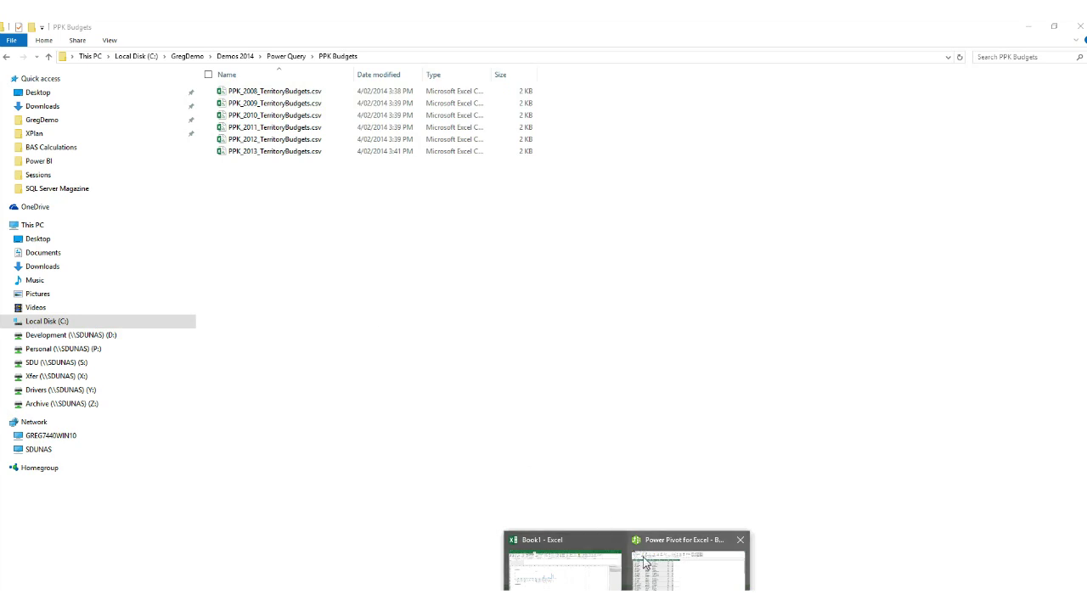
pyautogui.click(667, 560)
pyautogui.click(1076, 29)
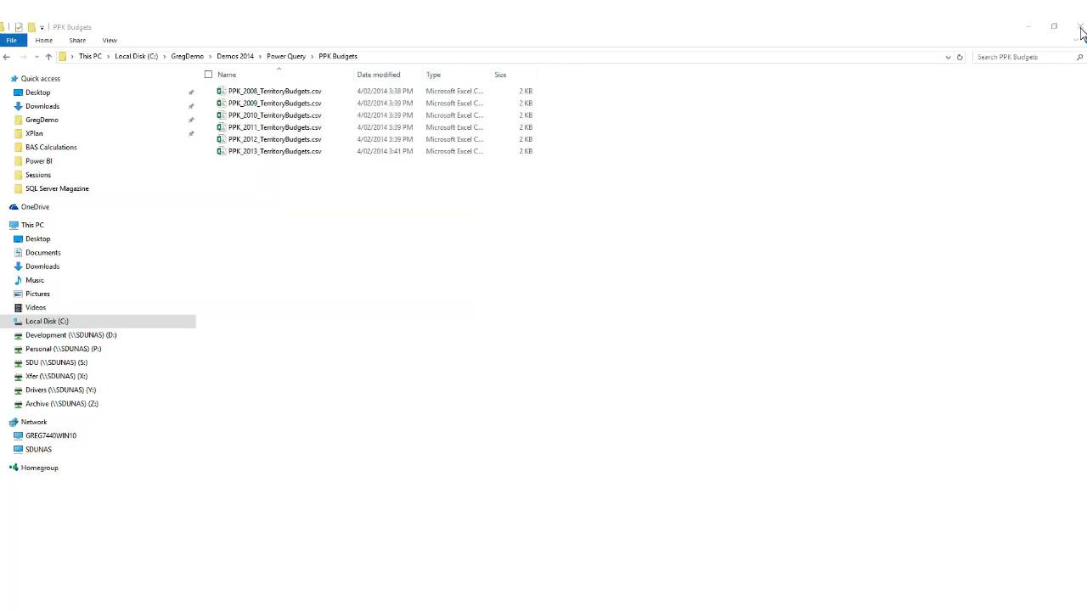
pyautogui.click(627, 602)
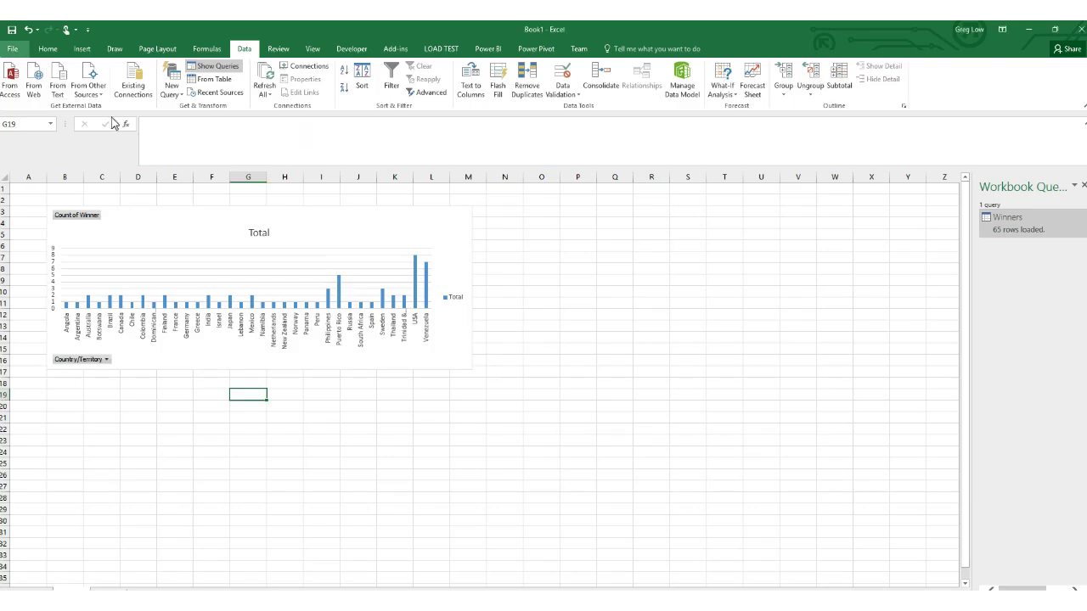
# Browse for a file to open in Demos 2014\Power Query\PPK Budgets, showing only text files (*.prn;*.txt;*.csv)
pyautogui.click(13, 48)
pyautogui.click(30, 124)
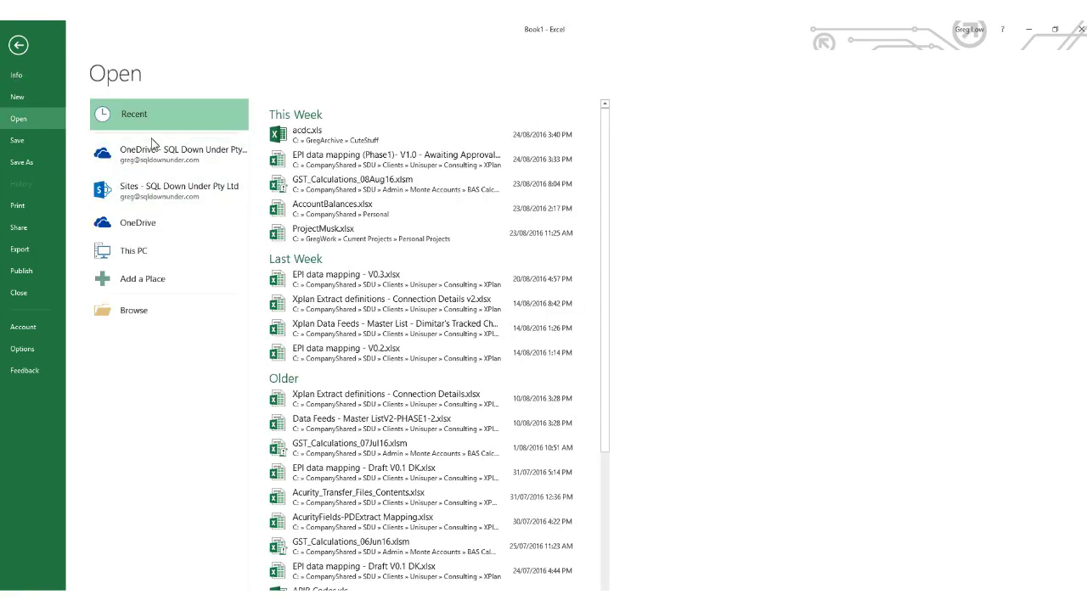
pyautogui.click(146, 309)
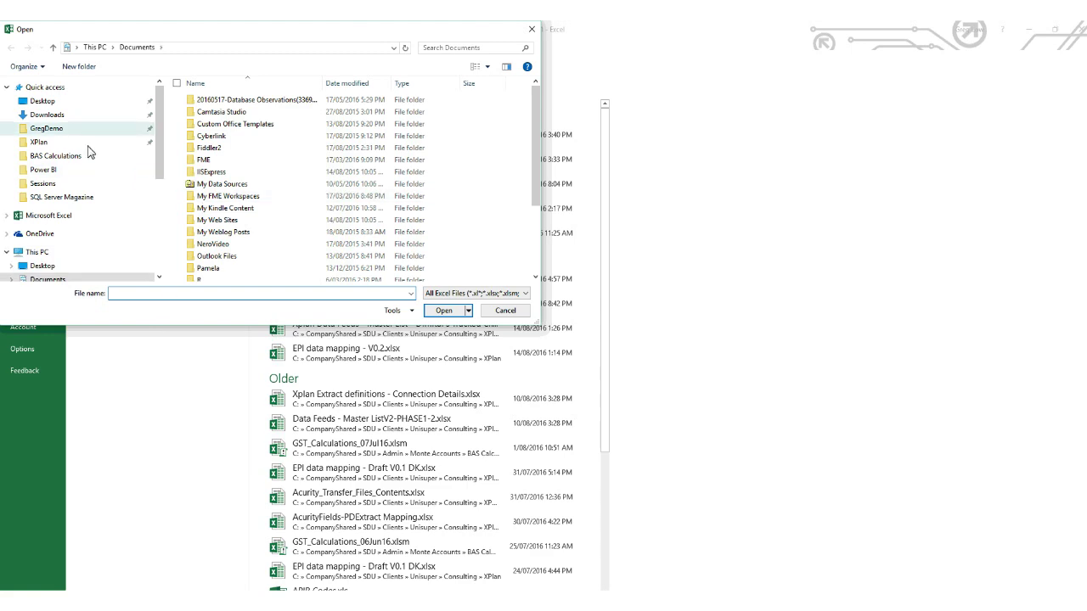
pyautogui.click(73, 130)
pyautogui.click(221, 187)
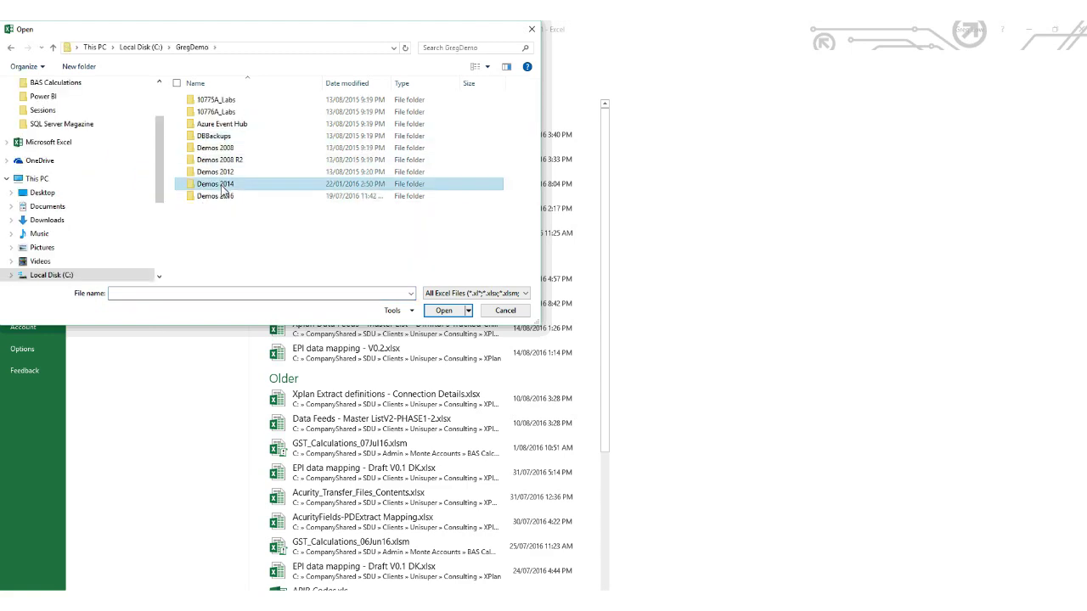
pyautogui.doubleClick(221, 189)
pyautogui.doubleClick(233, 190)
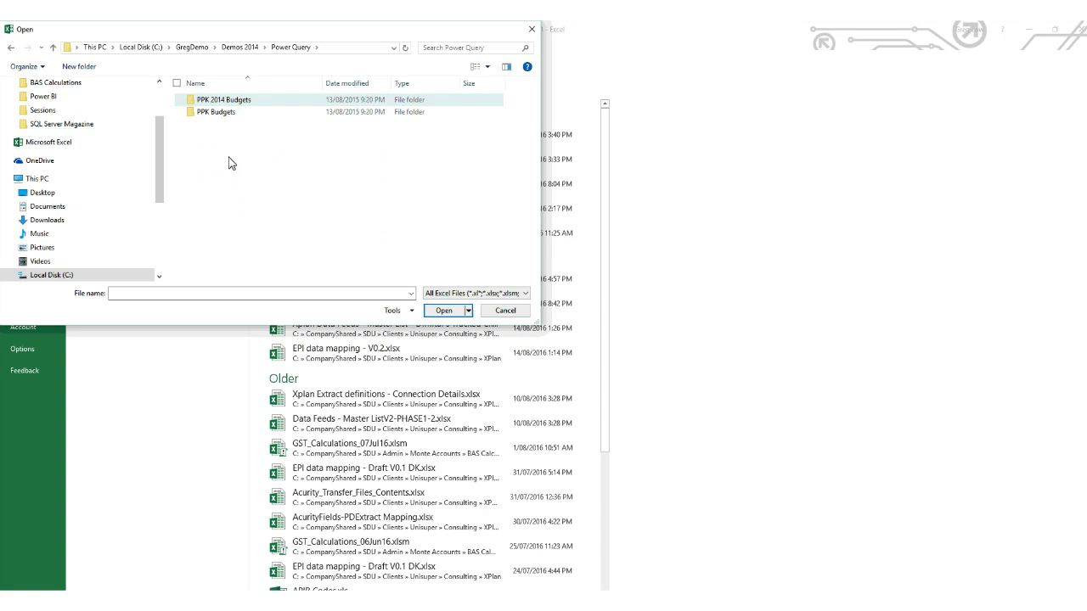
pyautogui.doubleClick(233, 112)
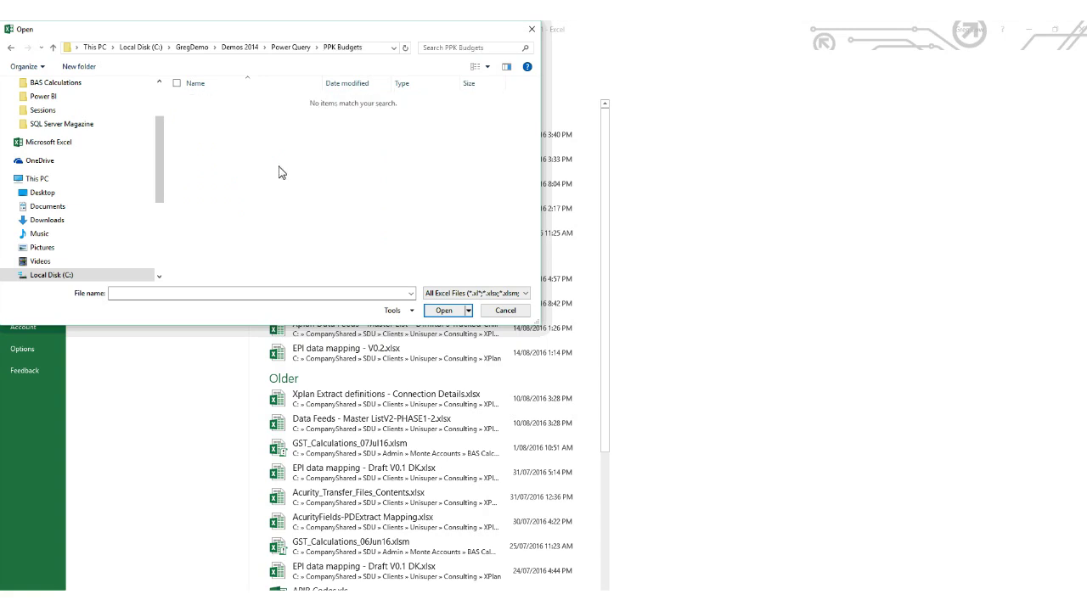
pyautogui.click(442, 294)
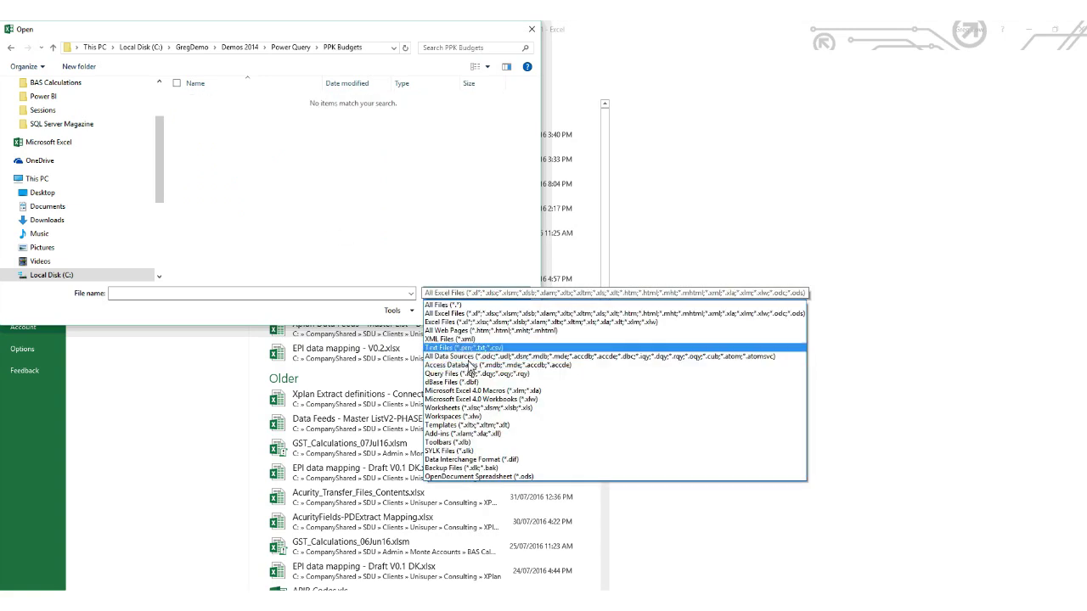
pyautogui.click(492, 348)
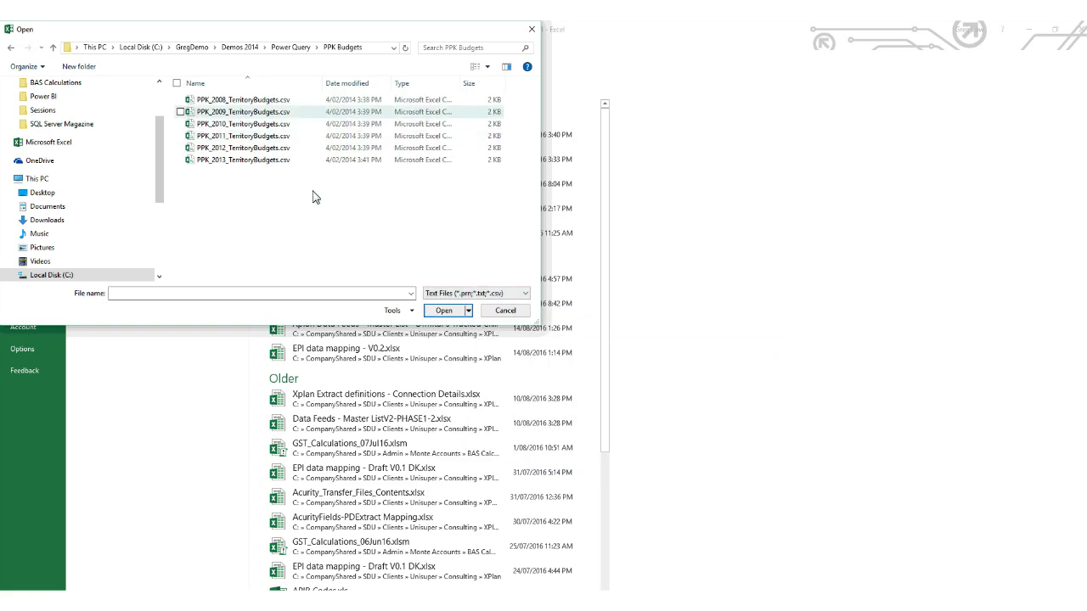
# Open PPK_2008_TerritoryBudgets.csv through the Text Import Wizard as delimited data, with comma instead of tab as the delimiter
pyautogui.click(247, 101)
pyautogui.click(431, 310)
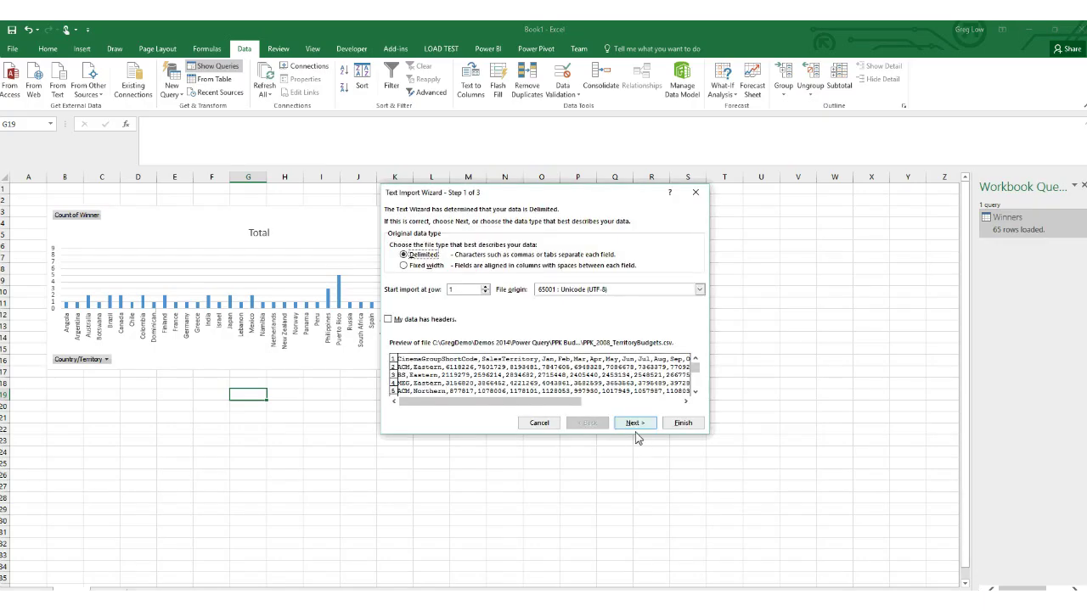
pyautogui.click(635, 423)
pyautogui.click(393, 242)
pyautogui.click(393, 264)
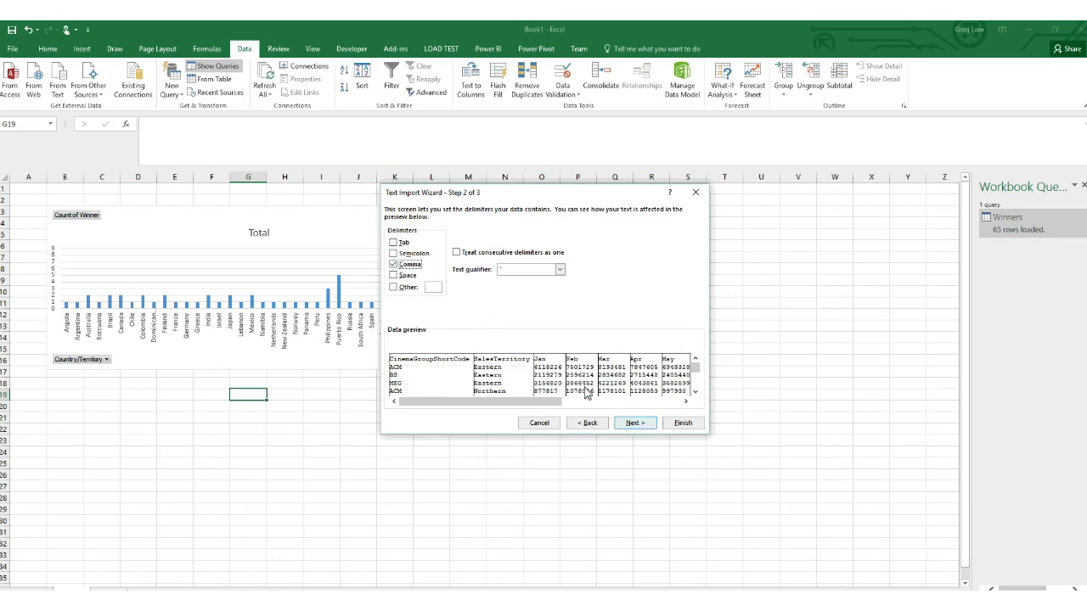
pyautogui.click(635, 423)
pyautogui.click(679, 422)
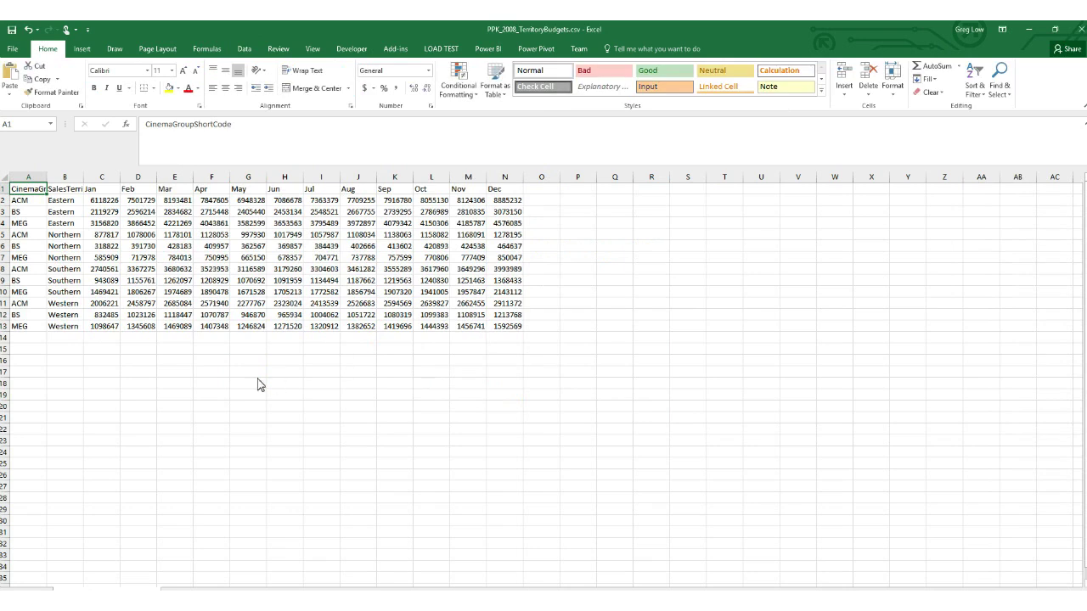
# Widen the CinemaGroupShortCode and SalesTerritory columns to show their headers, and close the CSV file without saving
pyautogui.moveTo(47, 178); pyautogui.dragTo(71, 187)
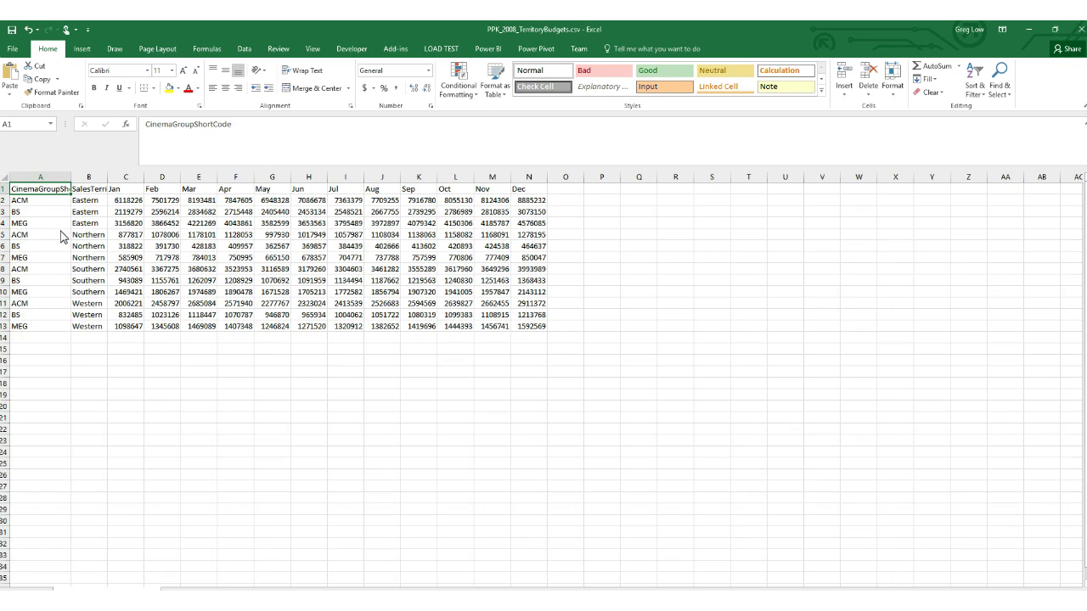
pyautogui.moveTo(107, 189); pyautogui.dragTo(141, 188)
pyautogui.moveTo(71, 178); pyautogui.dragTo(94, 177)
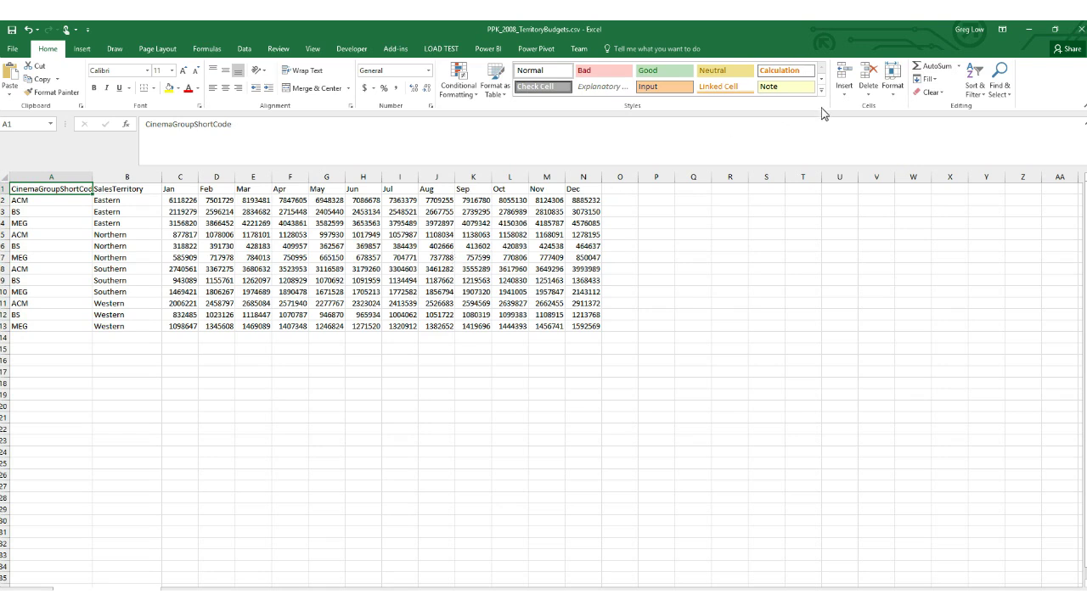
pyautogui.click(1082, 32)
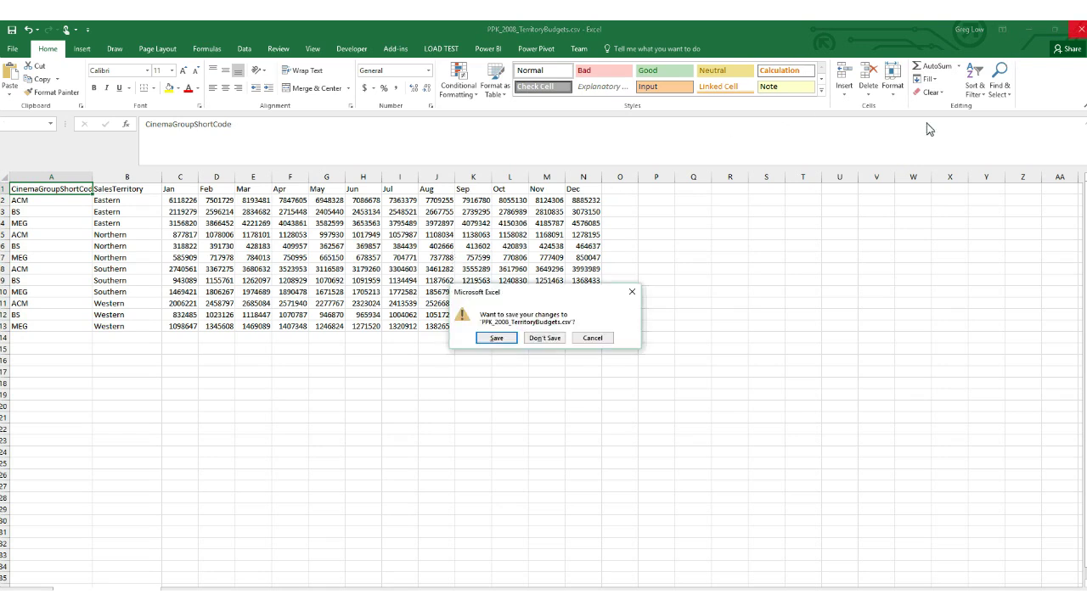
pyautogui.click(556, 342)
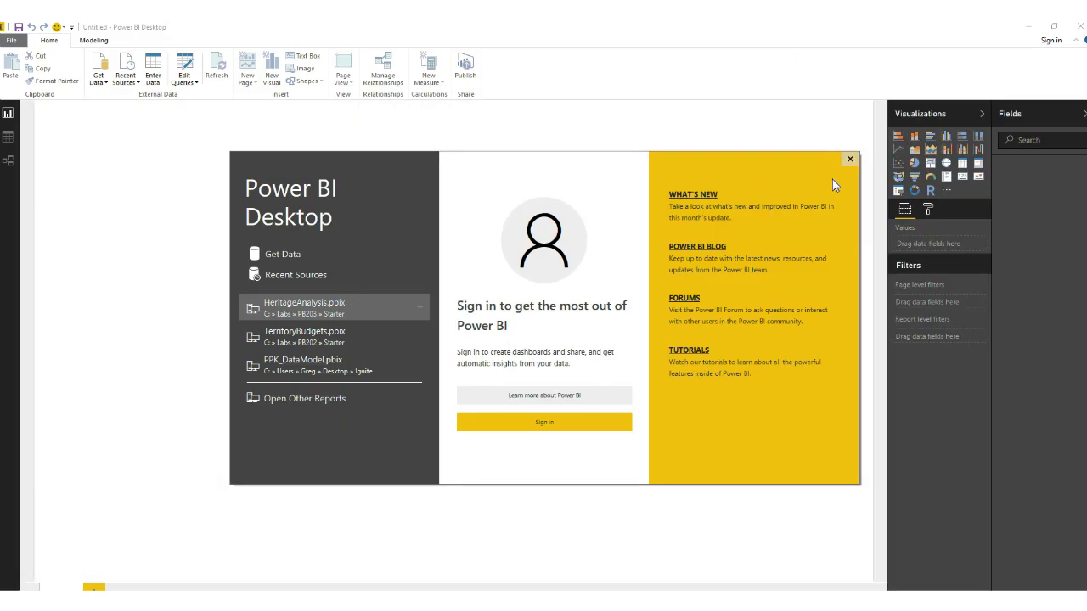
# In Power BI Desktop, dismiss the start screen and bring PPK_2008_TerritoryBudgets.csv into the Query Editor as a comma-delimited source
pyautogui.click(850, 160)
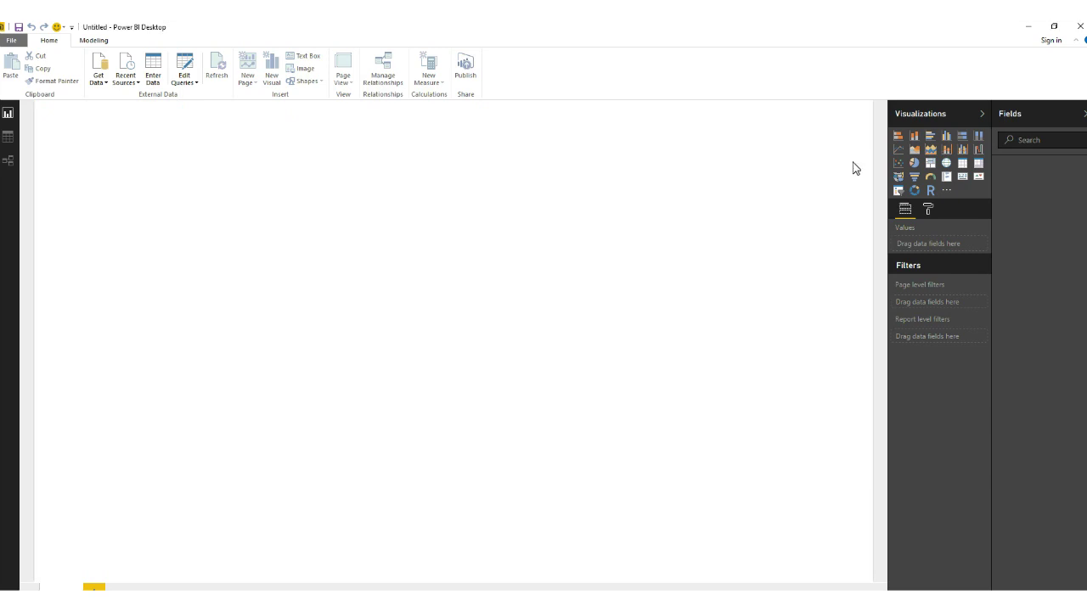
pyautogui.click(107, 84)
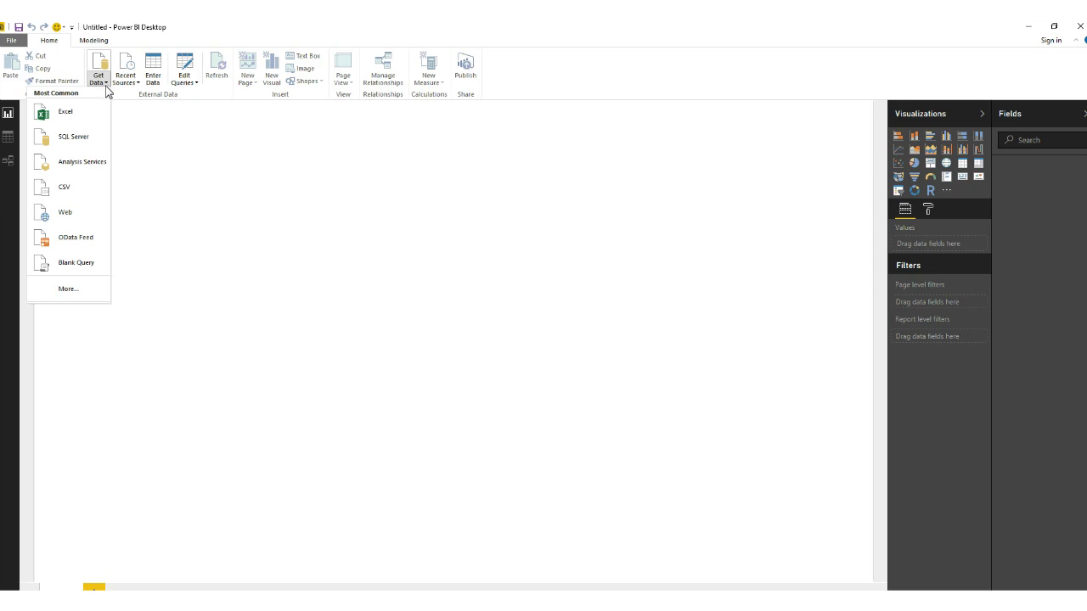
pyautogui.click(73, 195)
pyautogui.scroll(2, 158, 219)
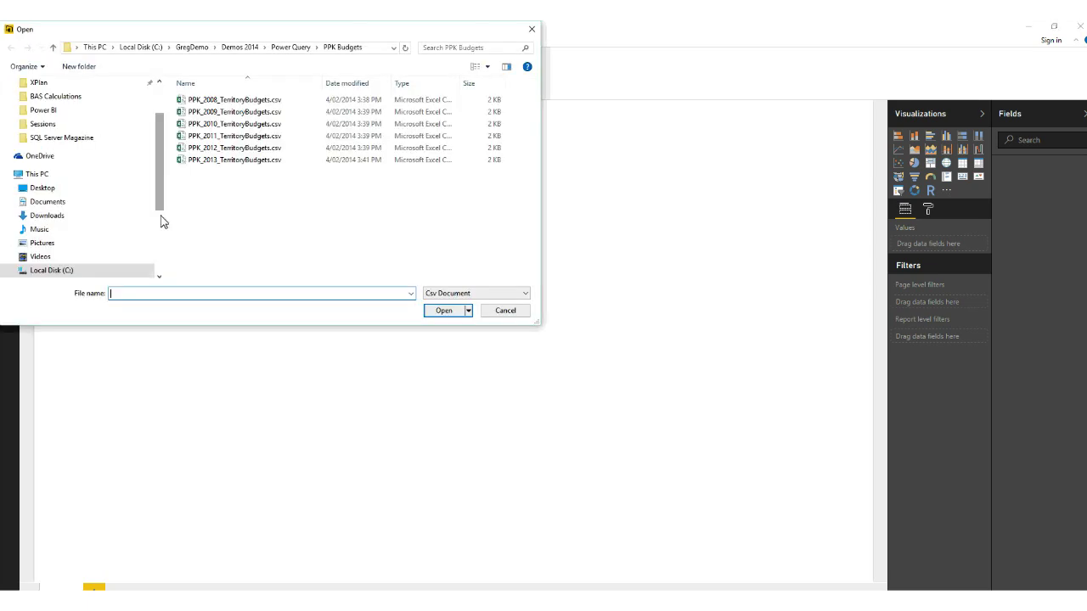
pyautogui.click(234, 102)
pyautogui.click(448, 311)
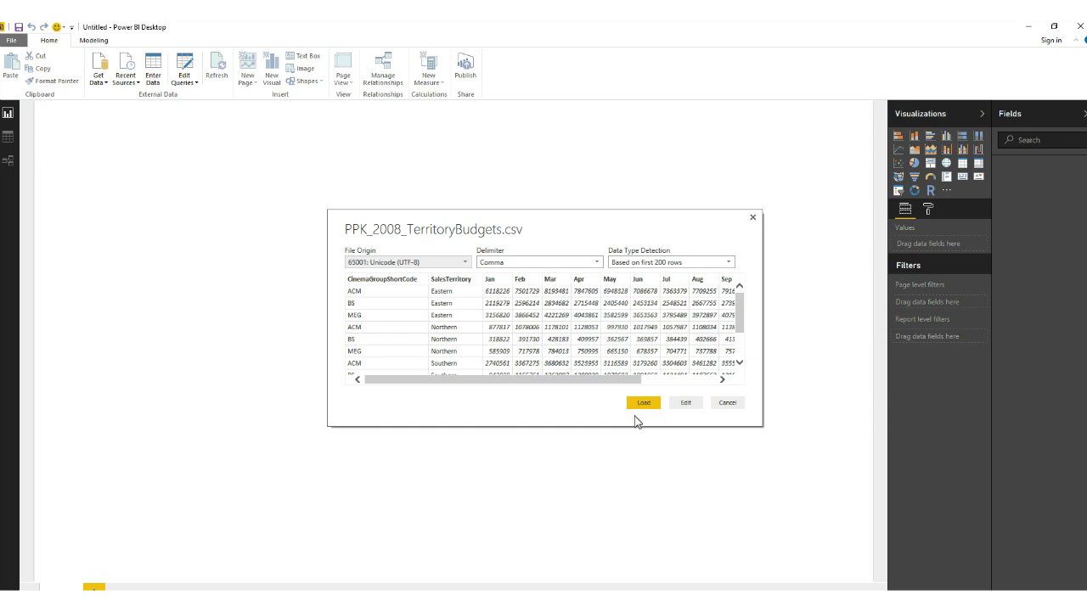
pyautogui.click(688, 406)
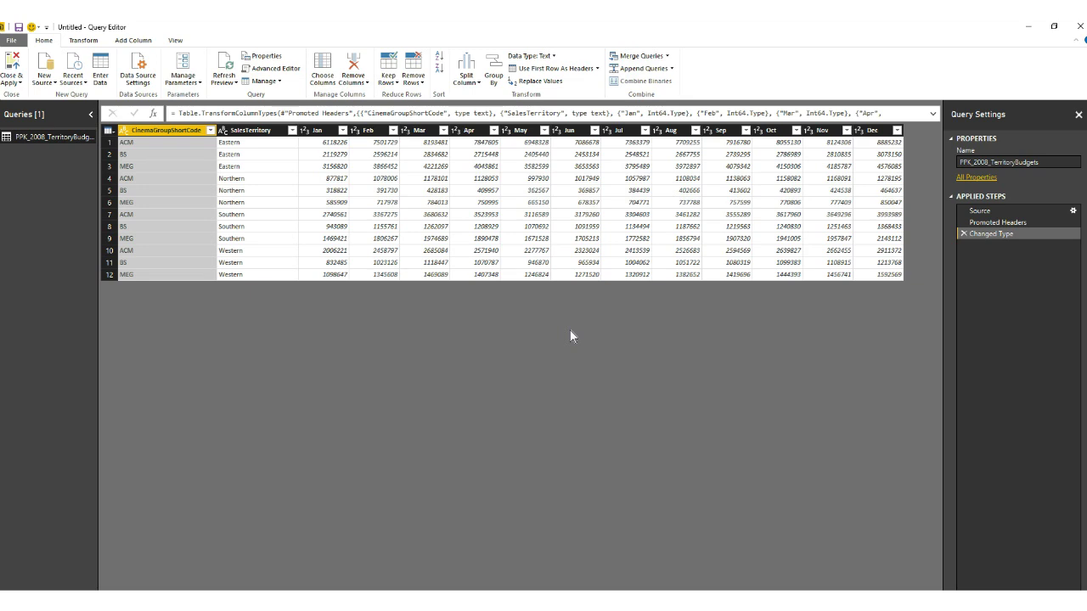
# Rename the CinemaGroupShortCode column to CinemaGroup
pyautogui.rightClick(170, 131)
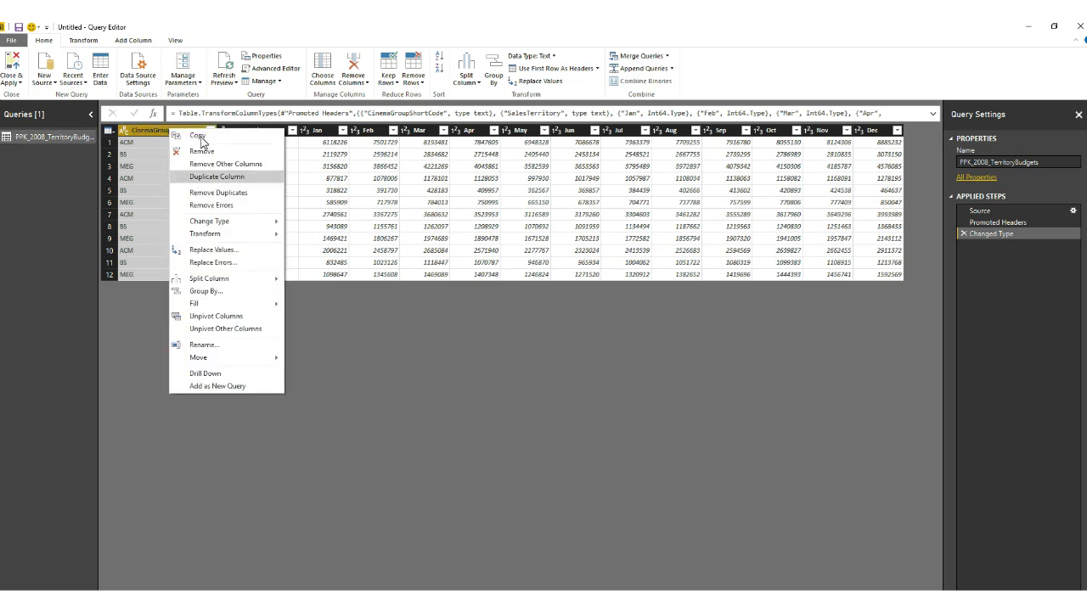
pyautogui.click(207, 346)
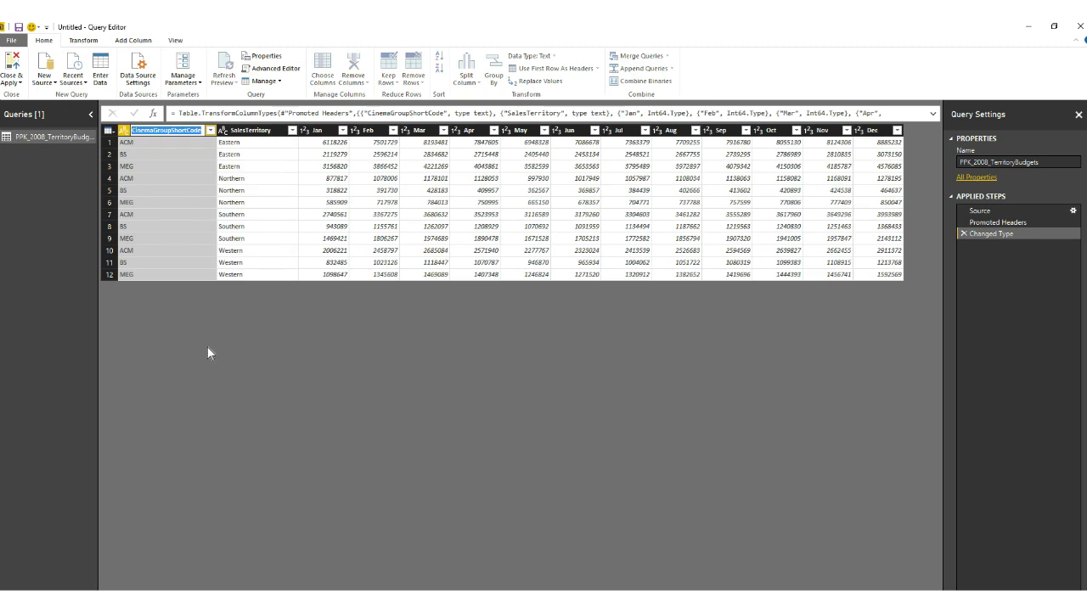
pyautogui.write('CinemaGroup')
pyautogui.press('Return')
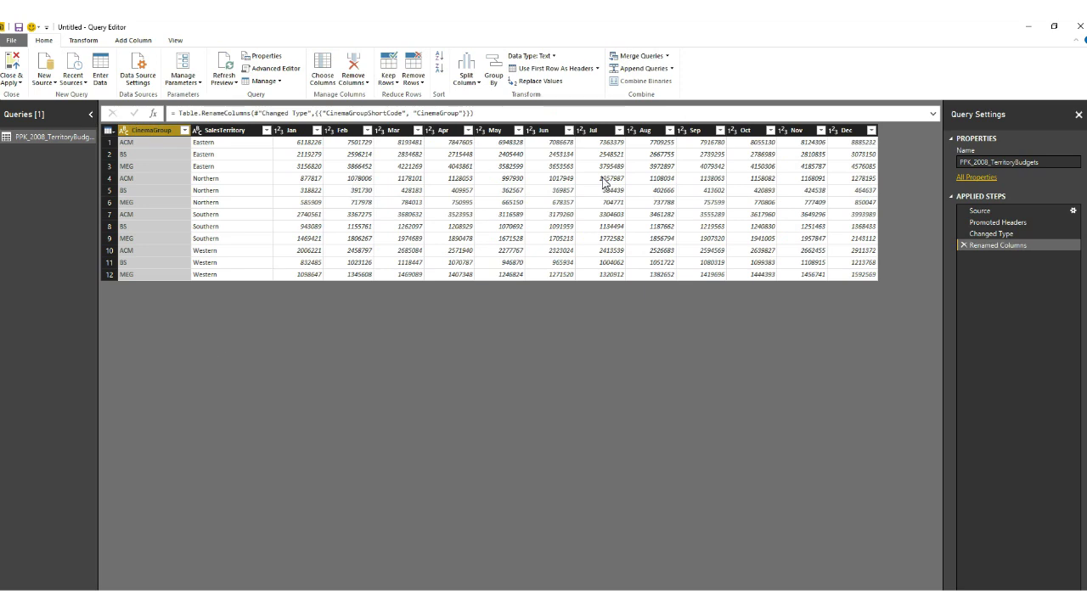
# Unpivot the month columns from Jan through Dec into attribute-value pairs
pyautogui.click(294, 136)
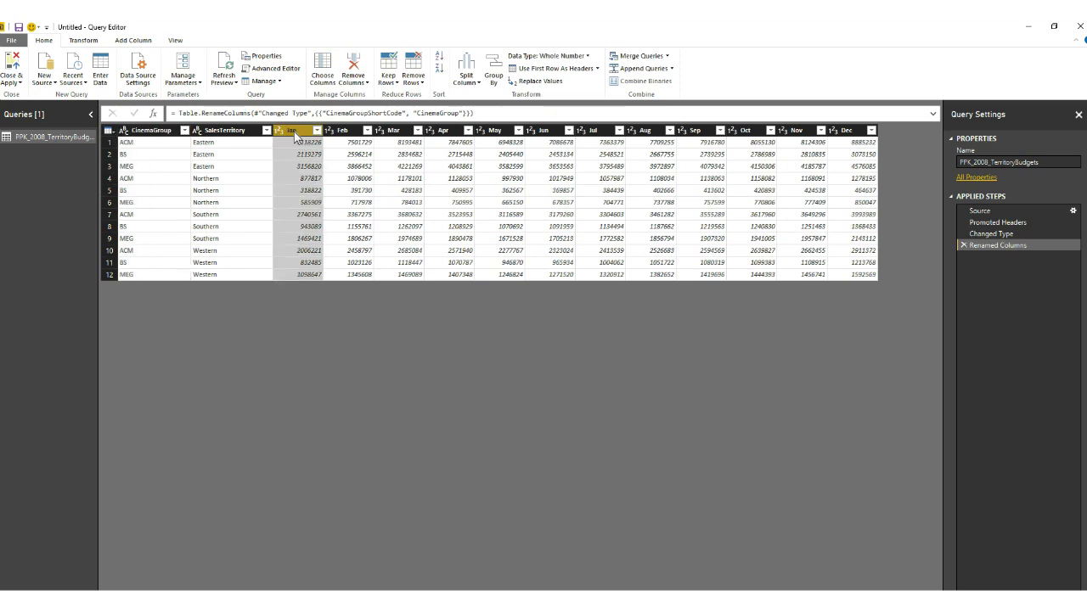
pyautogui.keyDown('shift'); pyautogui.click(849, 136); pyautogui.keyUp('shift')
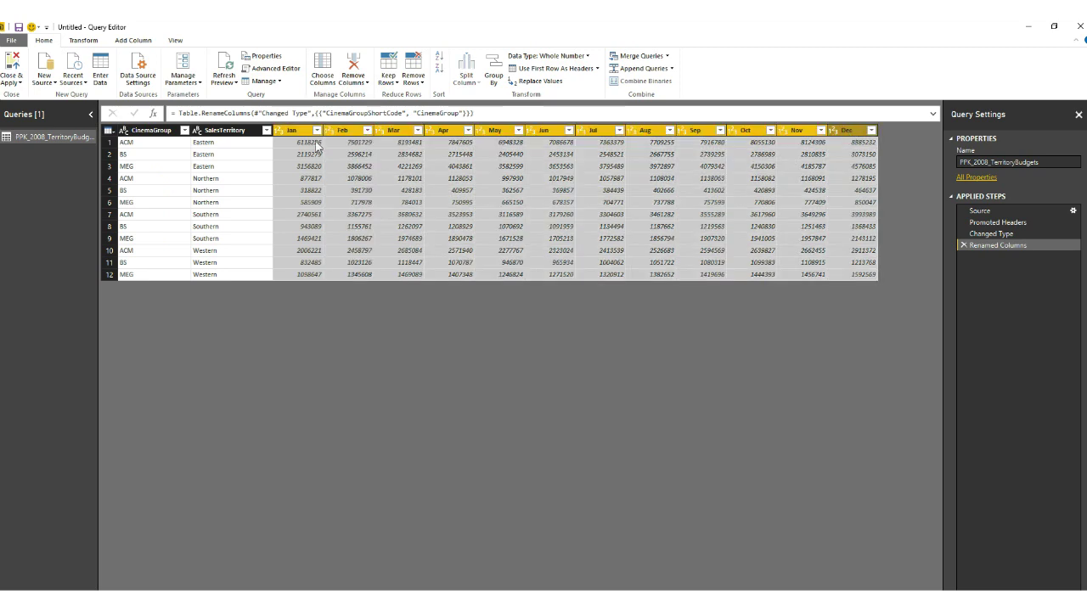
pyautogui.click(90, 43)
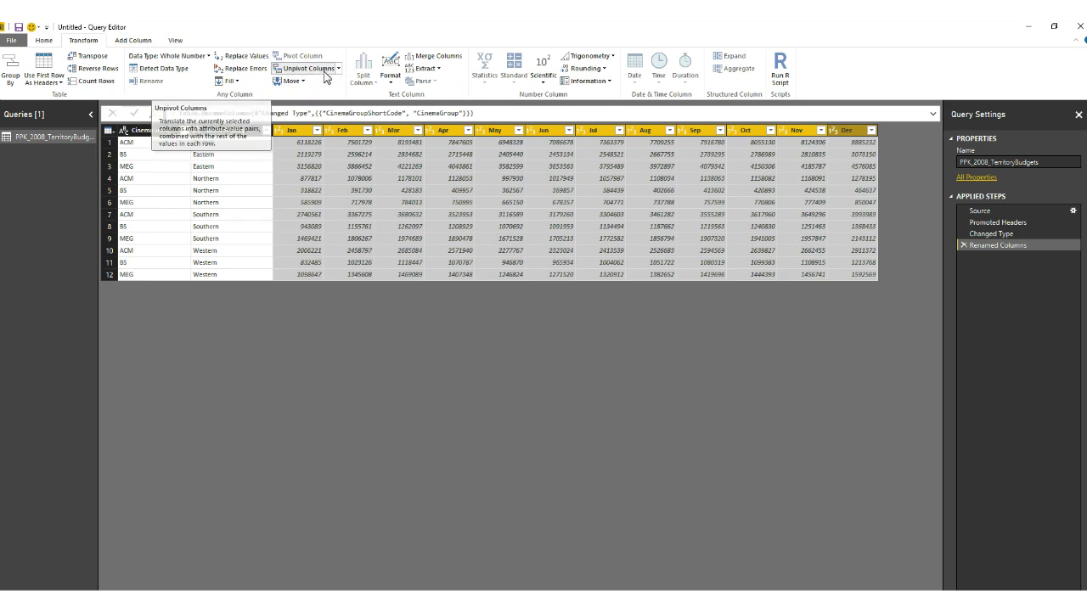
pyautogui.click(308, 68)
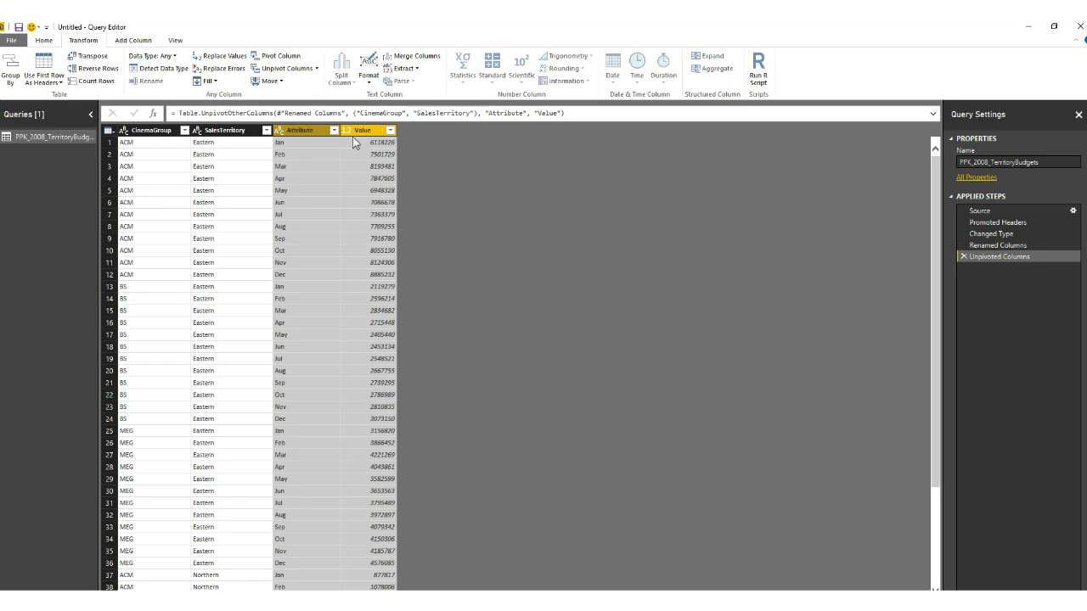
# Rename the unpivoted Attribute column to ShortMonthName
pyautogui.rightClick(307, 132)
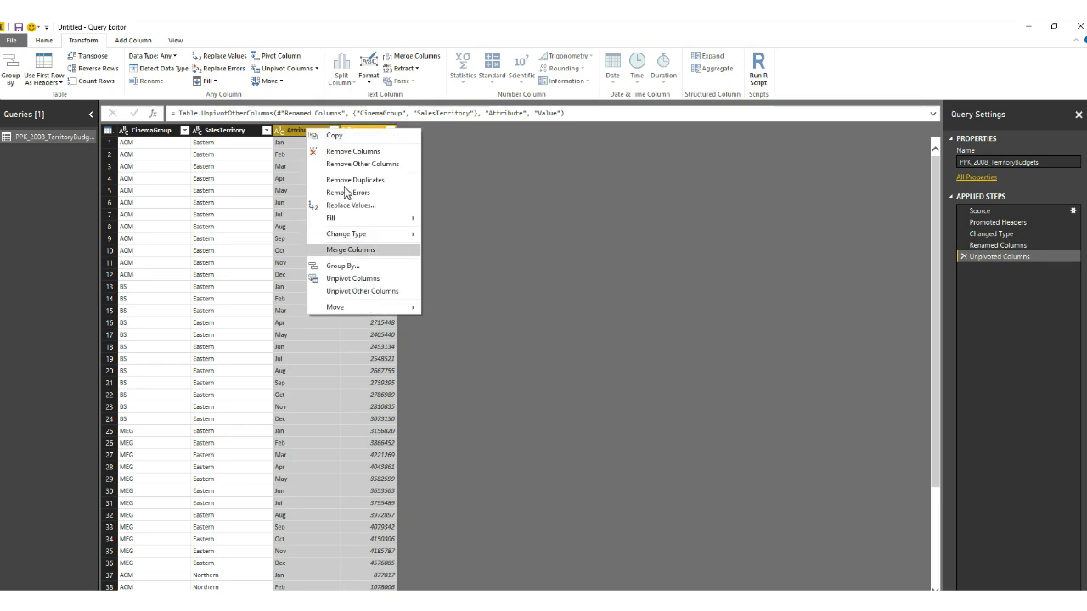
pyautogui.click(303, 132)
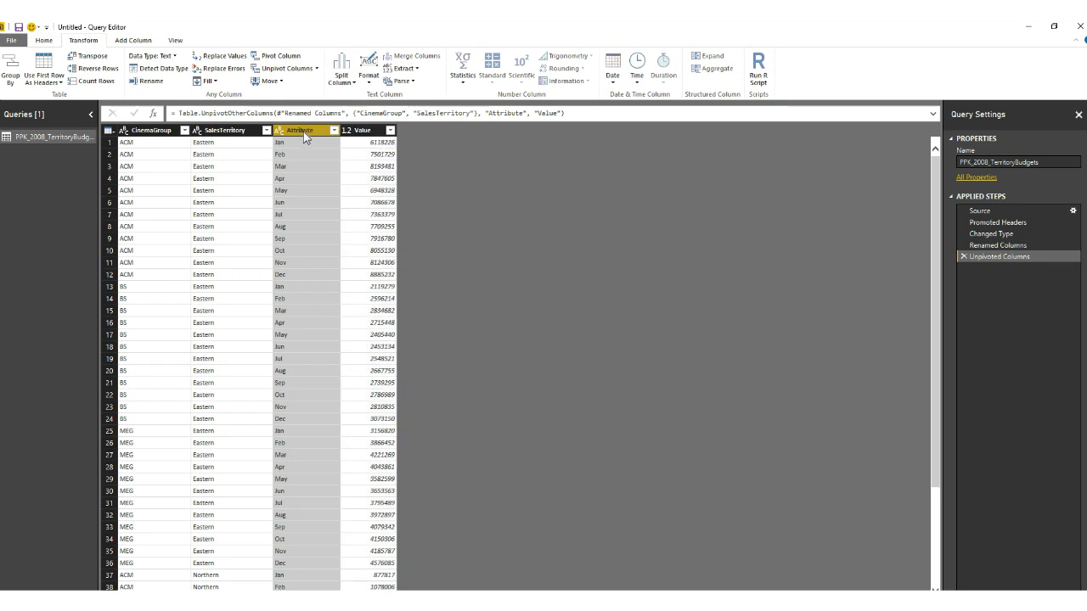
pyautogui.rightClick(303, 131)
pyautogui.click(358, 348)
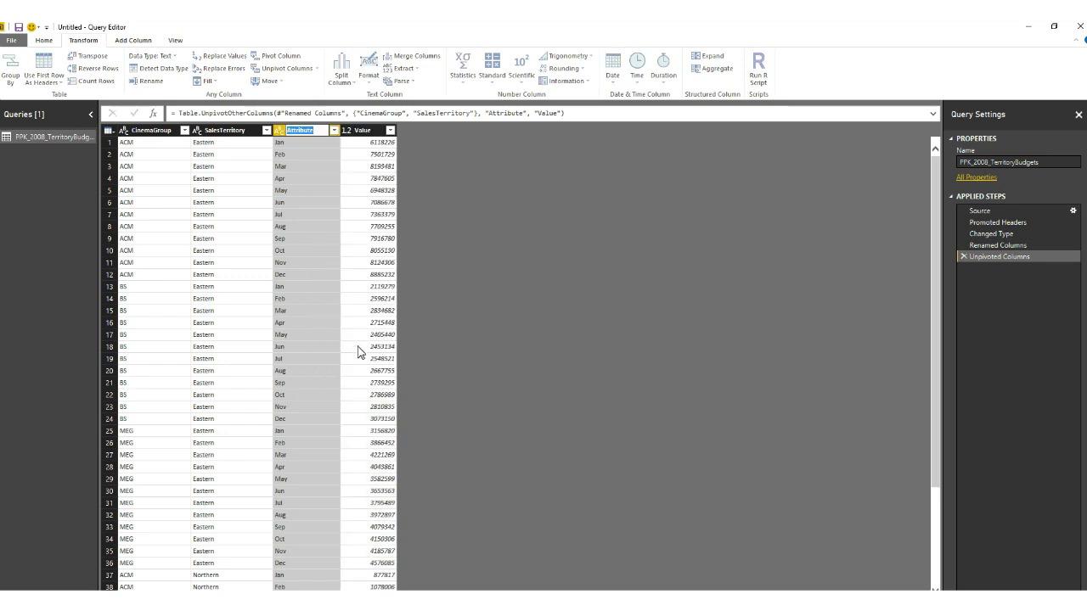
pyautogui.write('ShortMonth')
pyautogui.write('Name')
pyautogui.press('Return')
# Rename the unpivoted Value column to Budget
pyautogui.rightClick(384, 131)
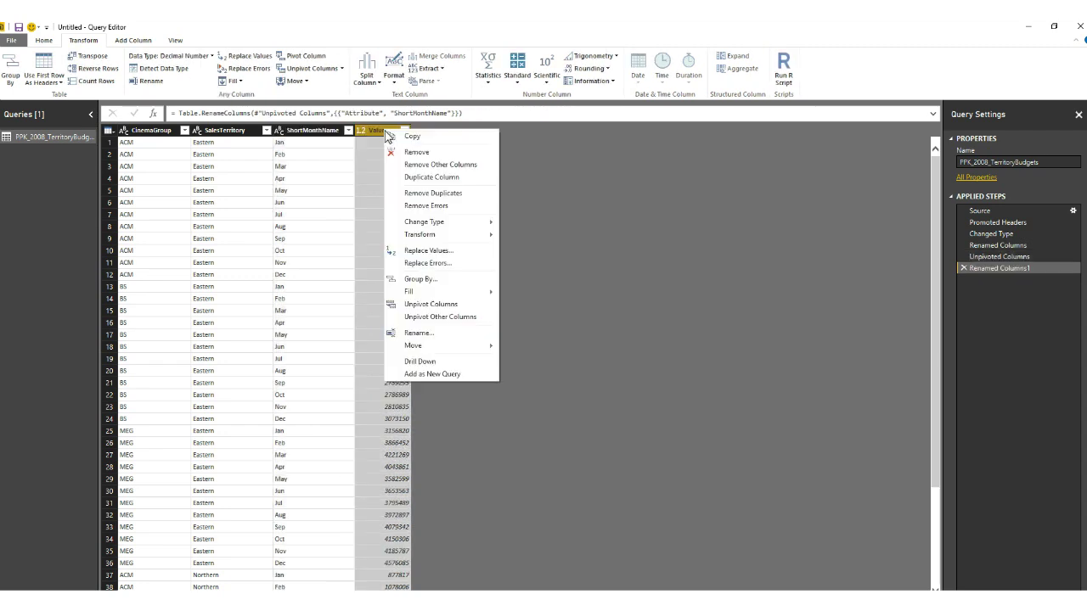
pyautogui.click(417, 334)
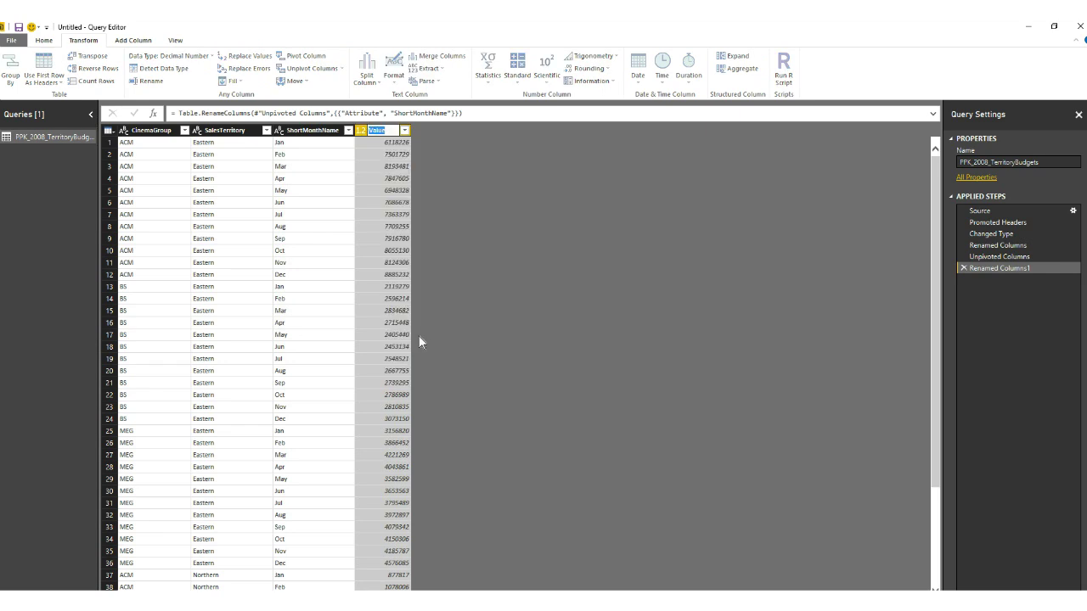
pyautogui.write('Budget')
pyautogui.press('Return')
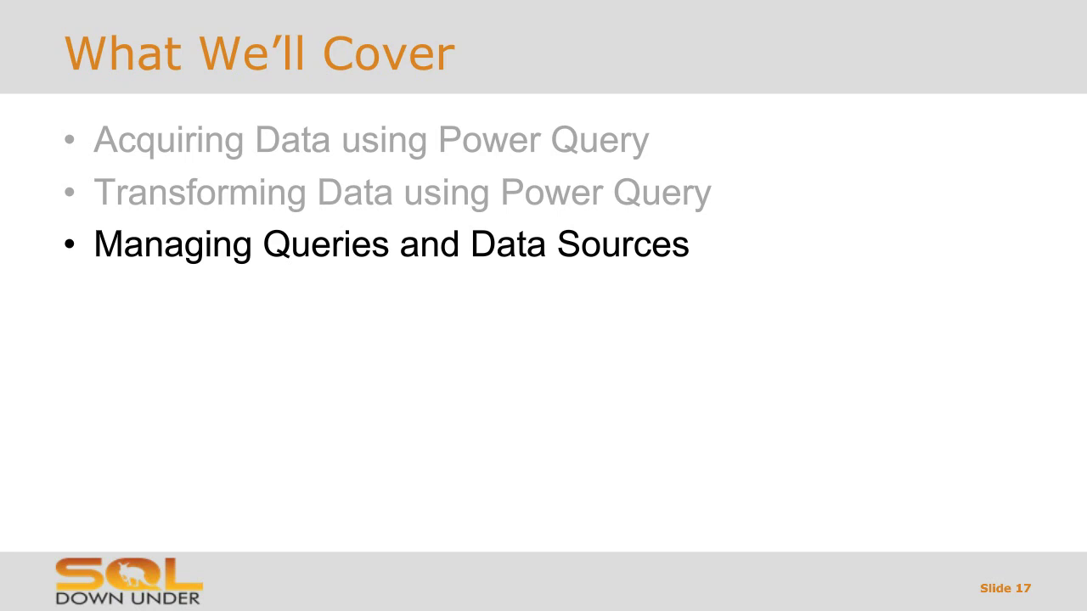
pyautogui.press('Right')
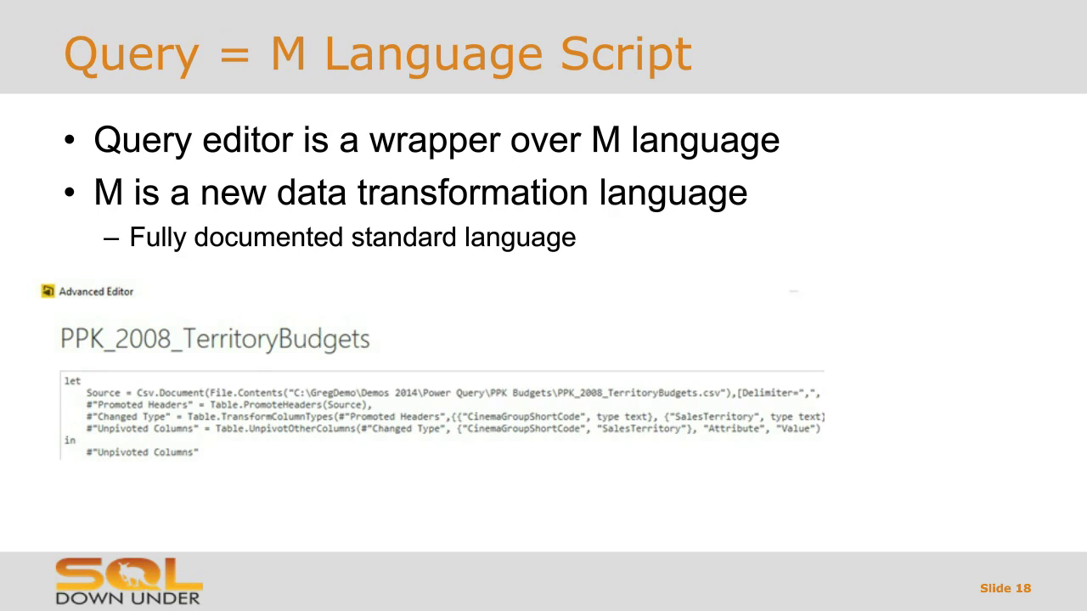
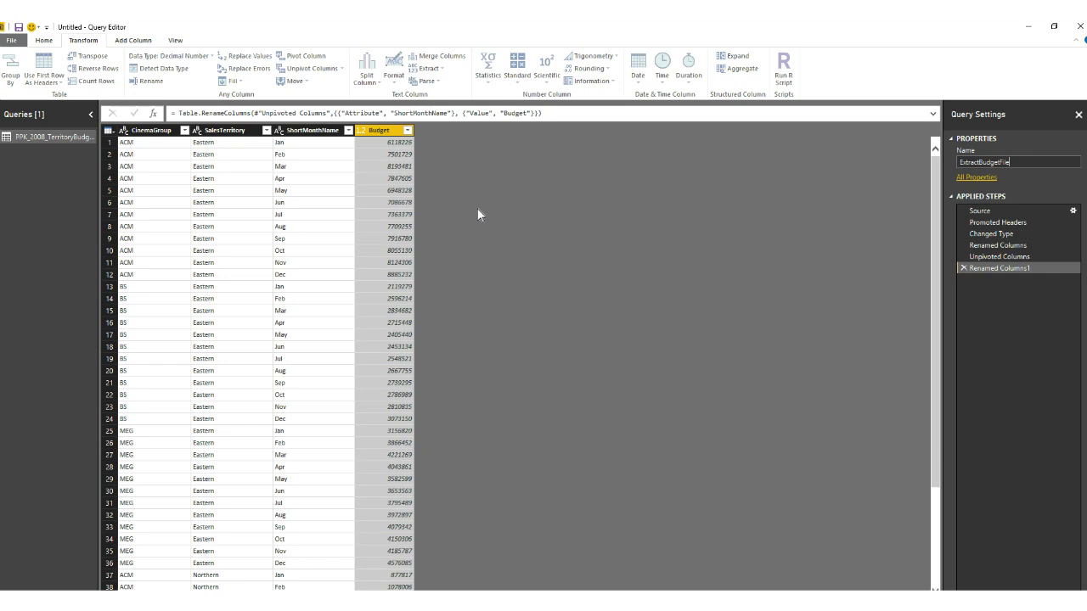
# Rename the query to ExtractBudgetFile and open its M script in the Advanced Editor
pyautogui.press('Return')
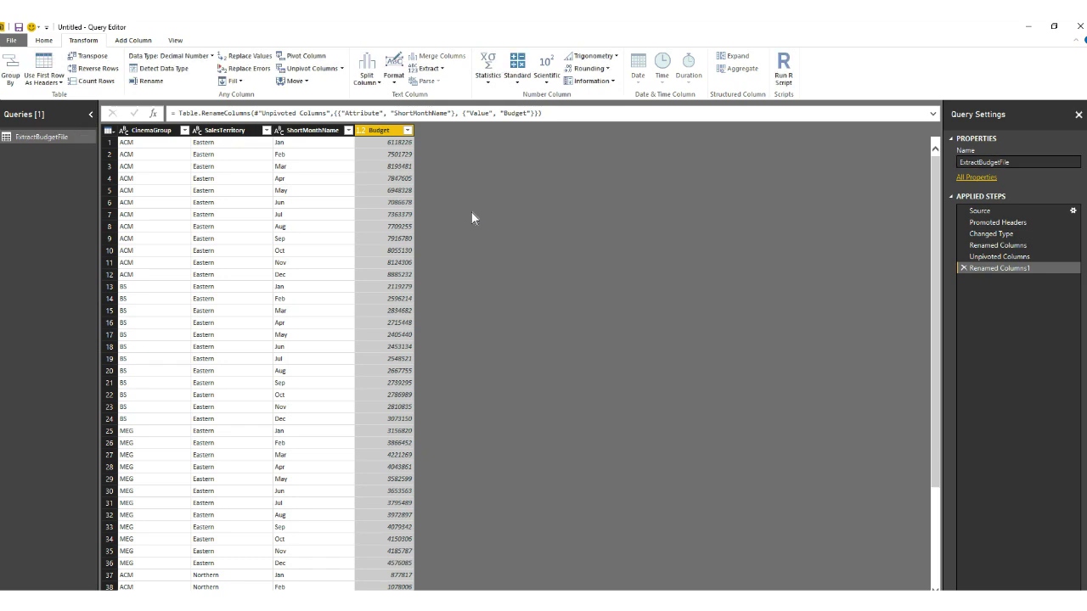
pyautogui.click(176, 41)
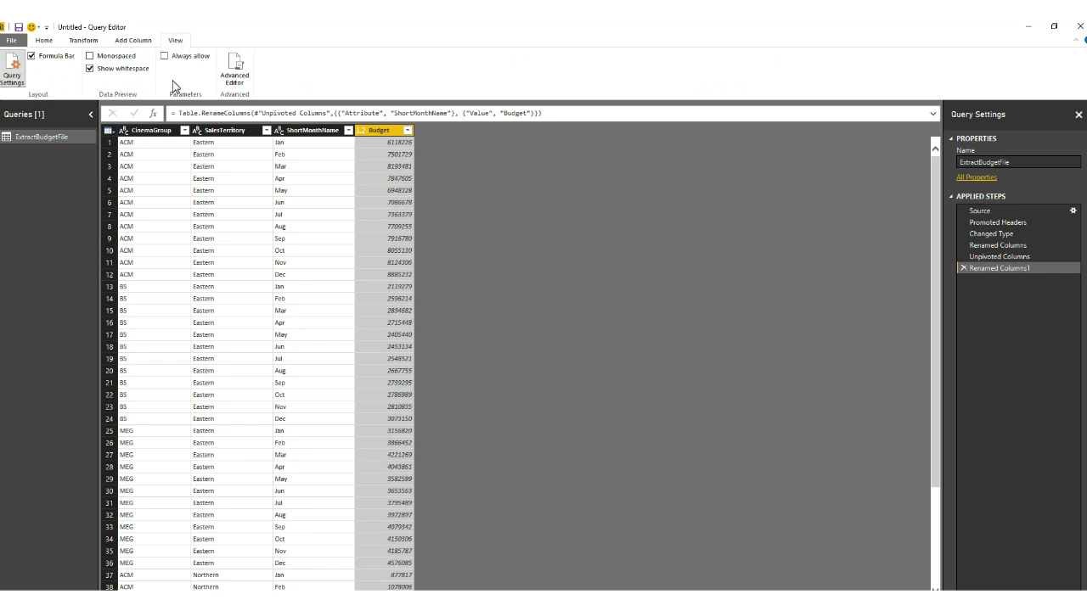
pyautogui.click(237, 77)
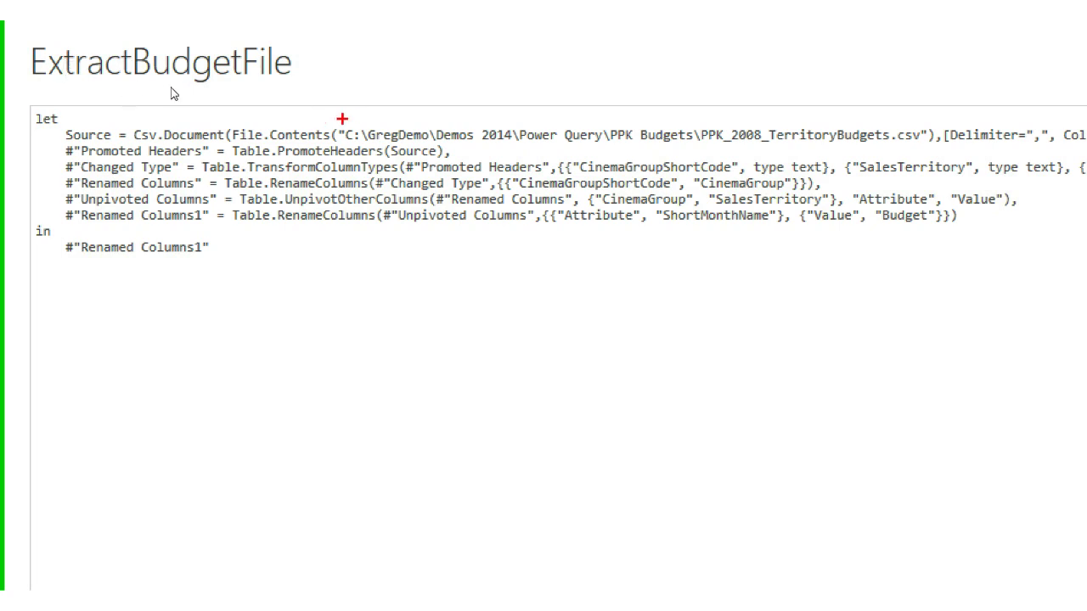
pyautogui.moveTo(338, 119)
pyautogui.mouseDown()
pyautogui.moveTo(479, 156)
pyautogui.moveTo(946, 150)
pyautogui.mouseUp()
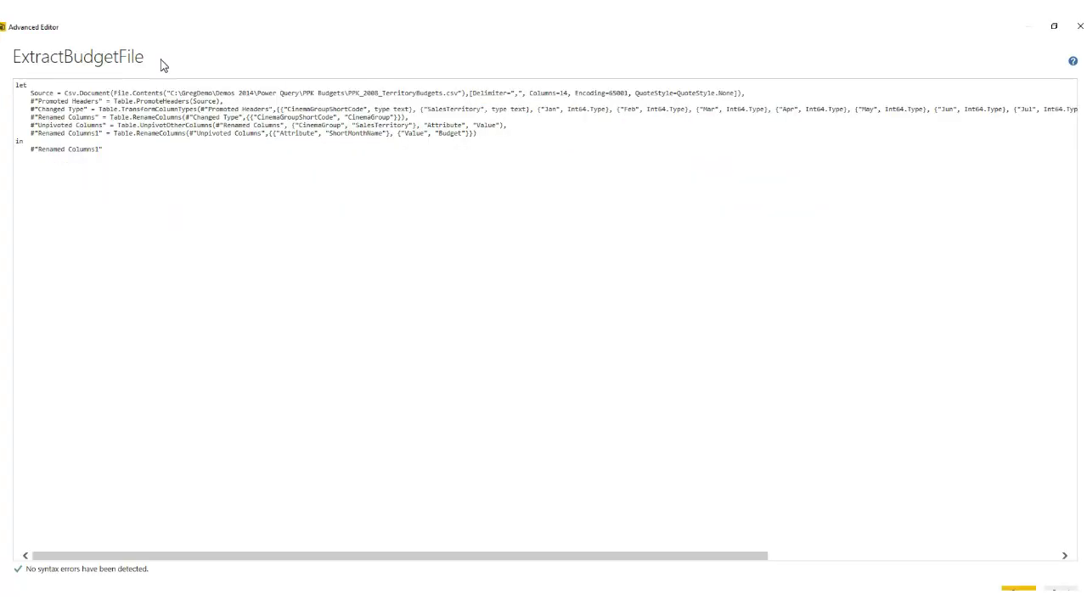
# Copy the hard-coded PPK_2008_TerritoryBudgets.csv path in the Source line and replace the quoted path with the variable Filepath
pyautogui.click(417, 93)
pyautogui.moveTo(473, 94); pyautogui.dragTo(349, 94)
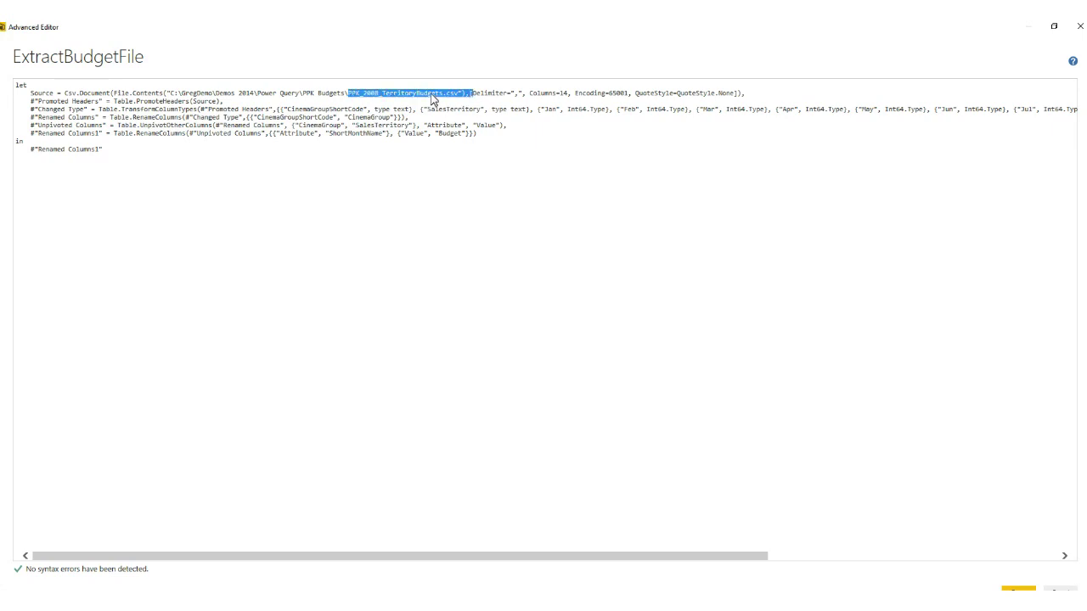
pyautogui.click(414, 95)
pyautogui.moveTo(460, 95); pyautogui.dragTo(174, 100)
pyautogui.rightClick(188, 96)
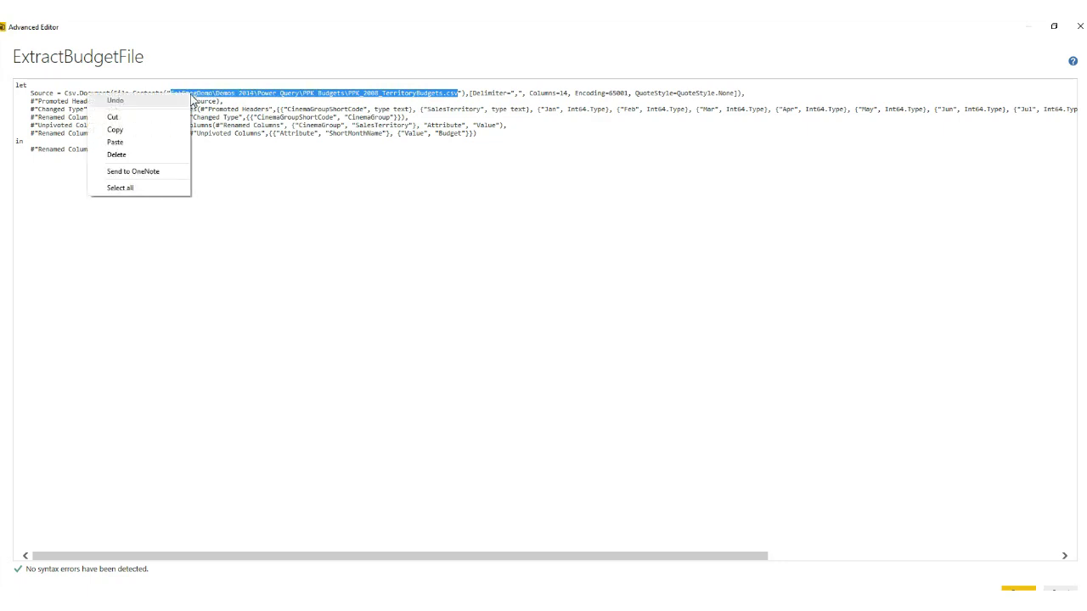
pyautogui.click(146, 130)
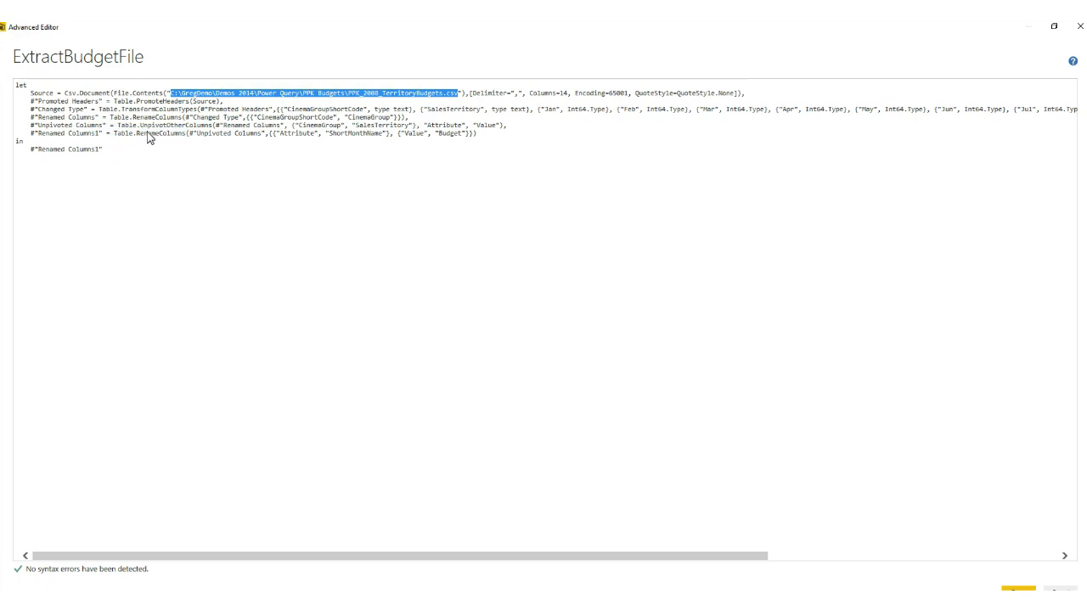
pyautogui.press('Delete')
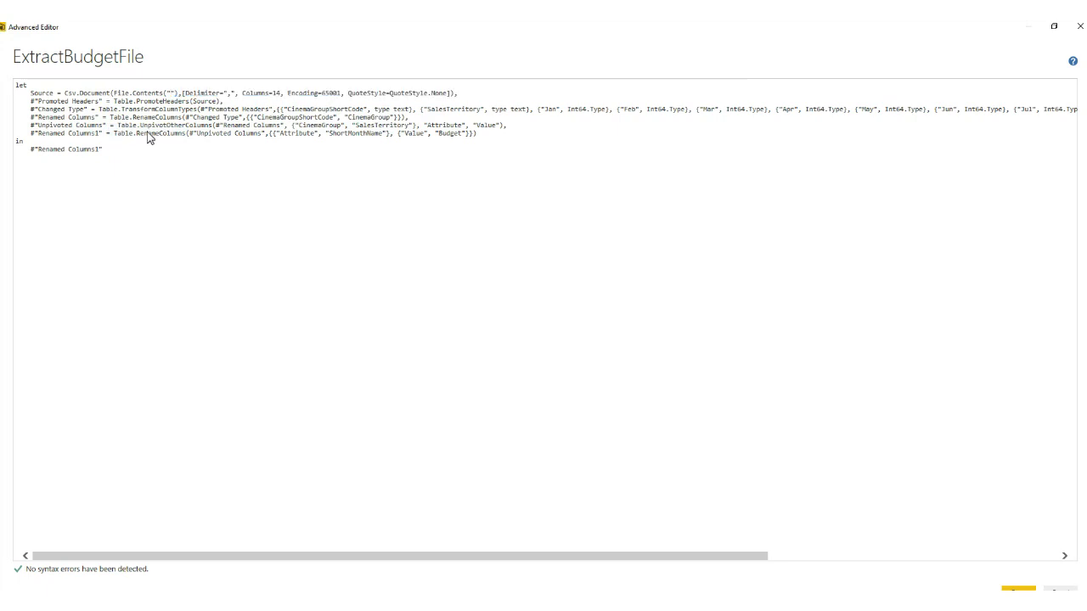
pyautogui.write('Fileap')
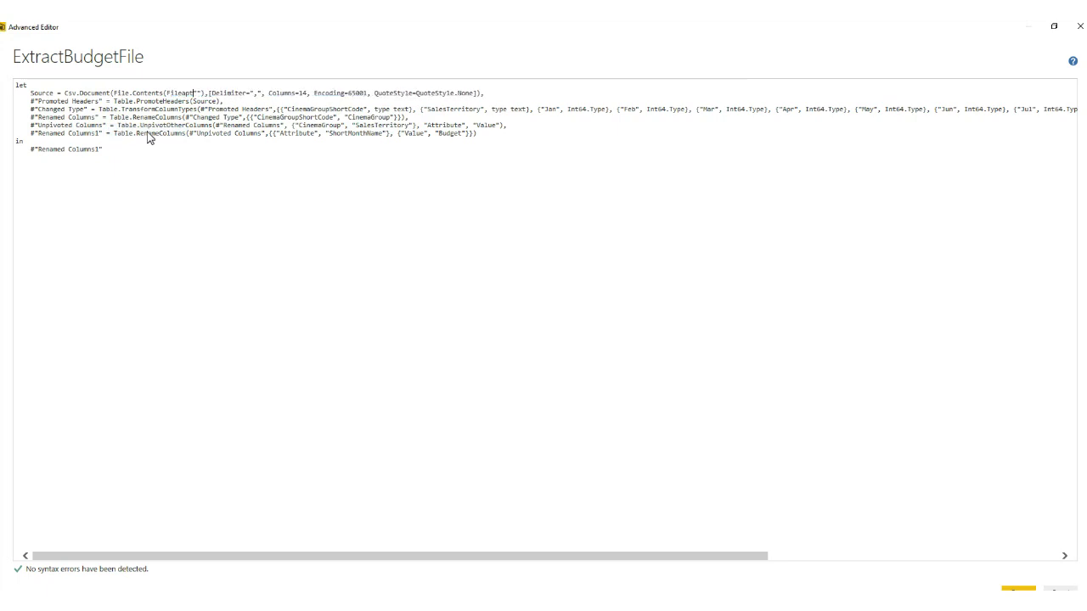
pyautogui.write('th')
pyautogui.press('Delete')
pyautogui.press('Delete')
# Turn the script into a function by adding the line (Filepath)=> above let, and apply the edited script
pyautogui.click(16, 86)
pyautogui.press('Return')
pyautogui.write('(Filepath)=')
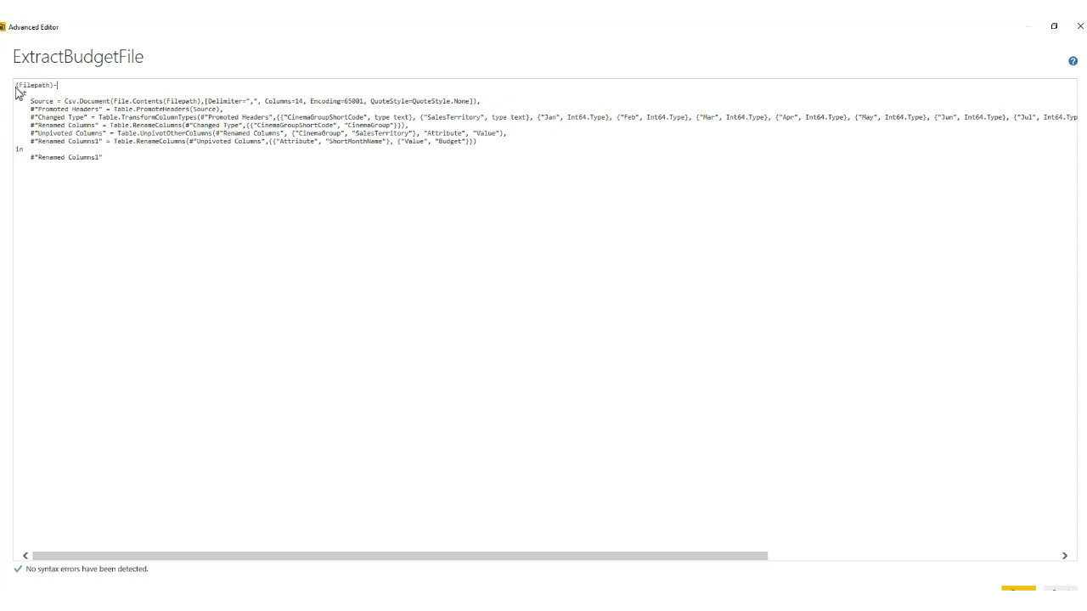
pyautogui.write('=')
pyautogui.click(1019, 591)
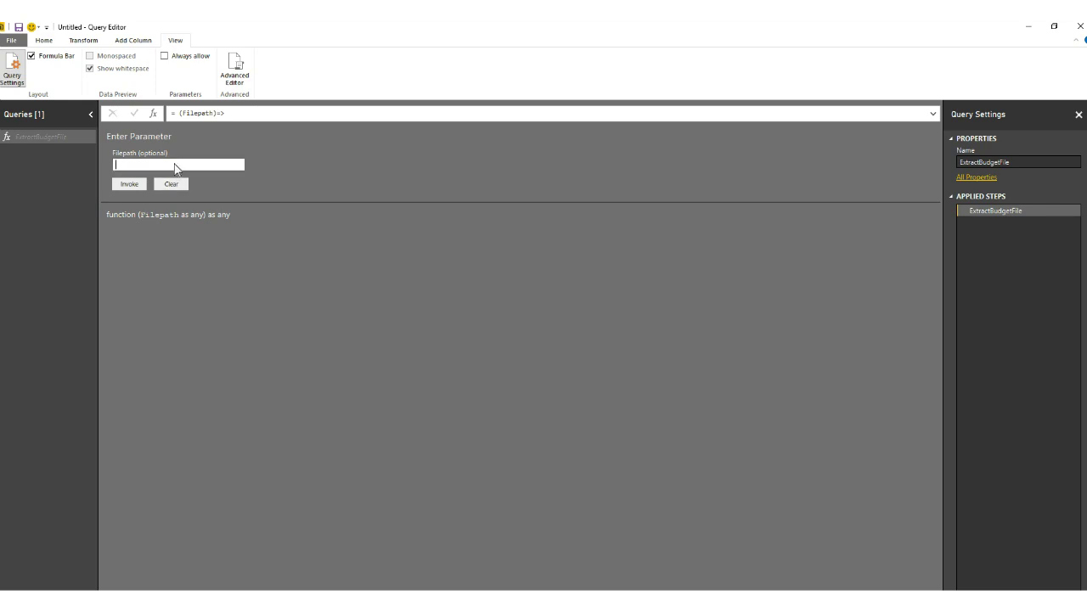
# Invoke the ExtractBudgetFile function with the copied PPK_2008_TerritoryBudgets.csv path as its Filepath parameter
pyautogui.hotkey('ctrl', 'v')
pyautogui.click(129, 184)
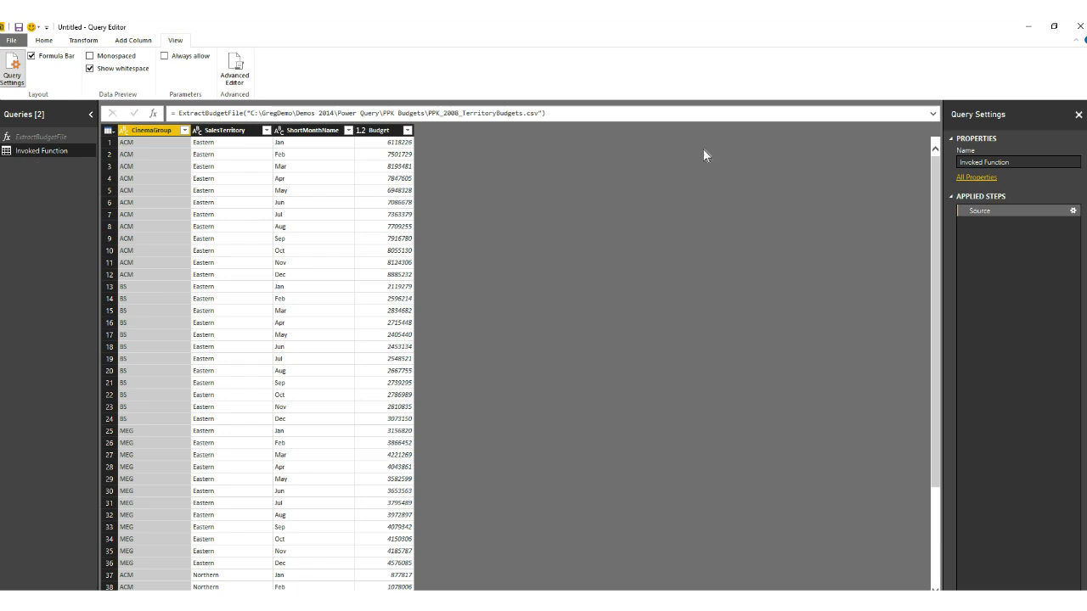
# Hide the Query Settings pane to widen the data preview
pyautogui.click(1078, 115)
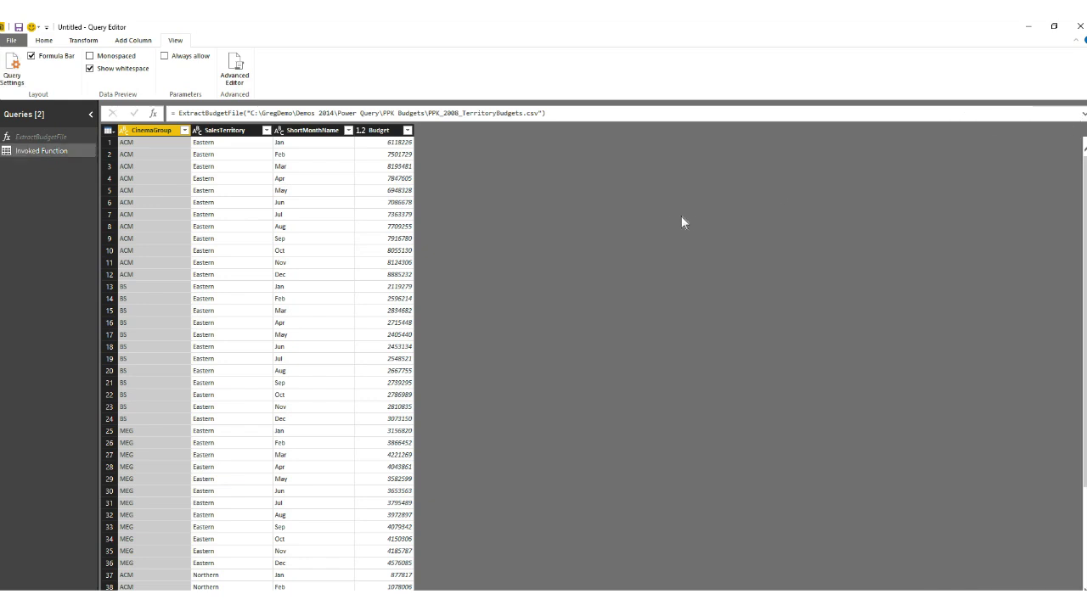
pyautogui.click(51, 42)
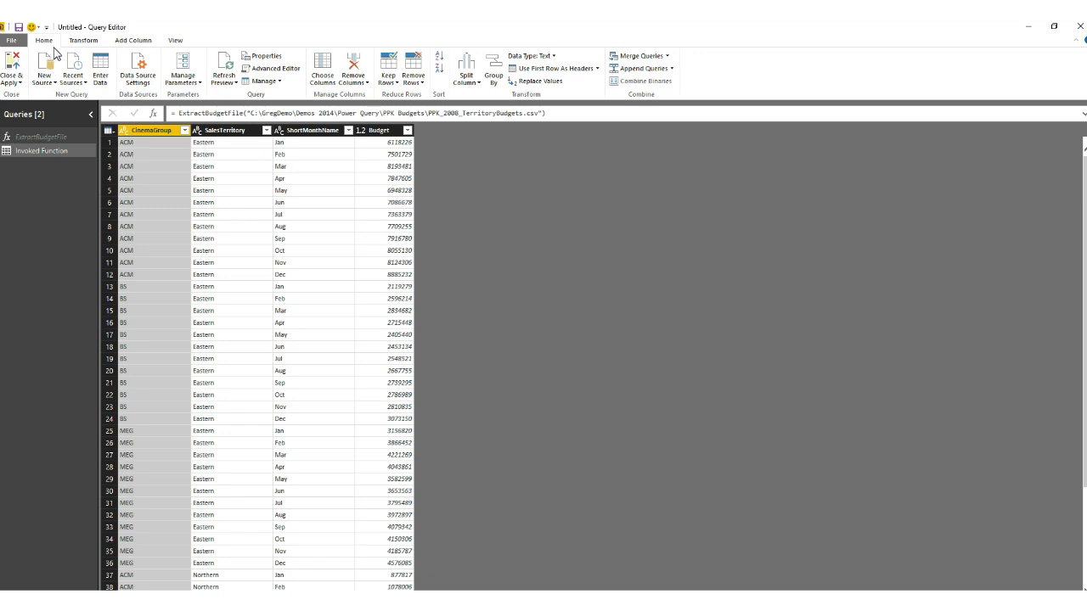
pyautogui.click(85, 42)
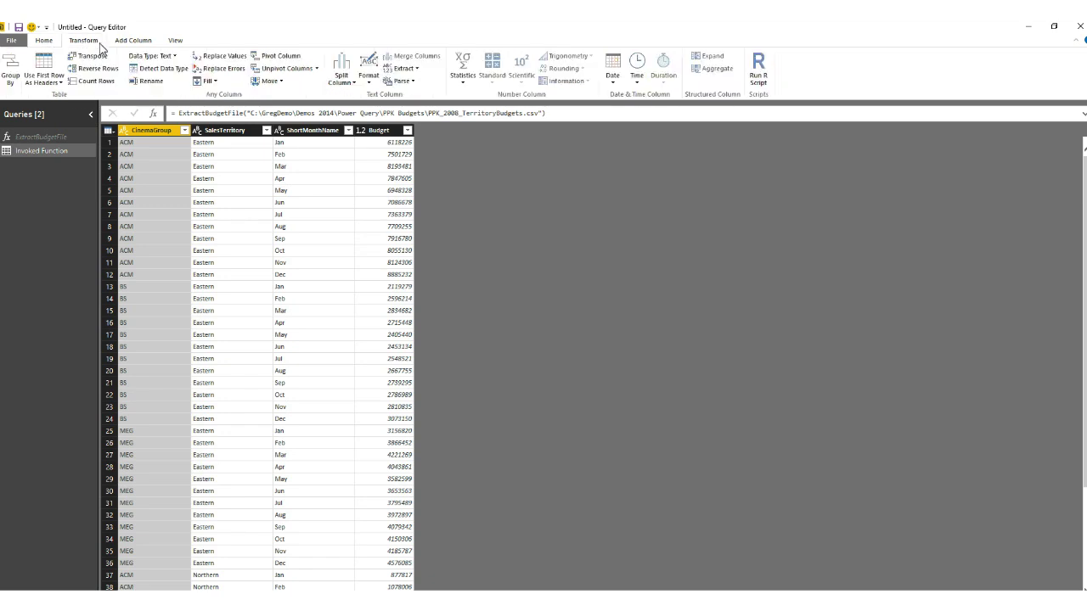
pyautogui.click(176, 41)
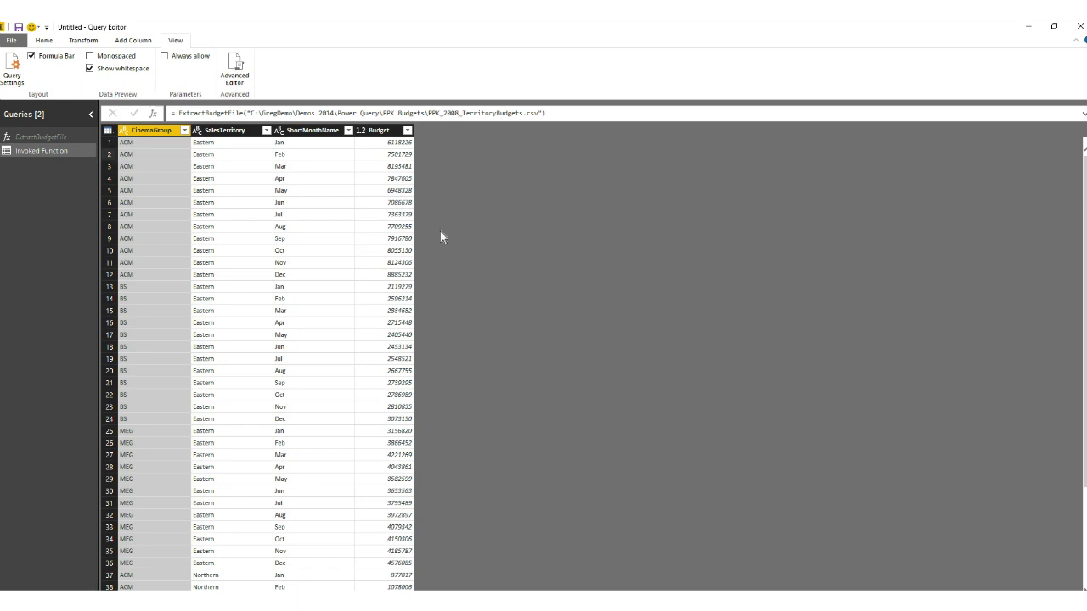
# Delete the Invoked Function query and select the ExtractBudgetFile function
pyautogui.rightClick(54, 152)
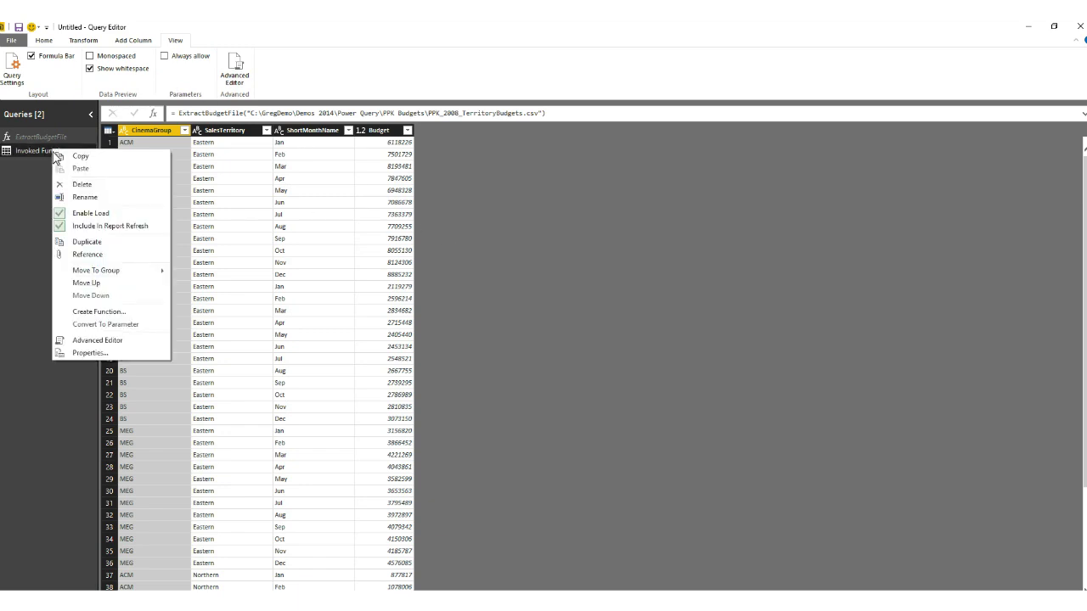
pyautogui.click(92, 185)
pyautogui.click(599, 340)
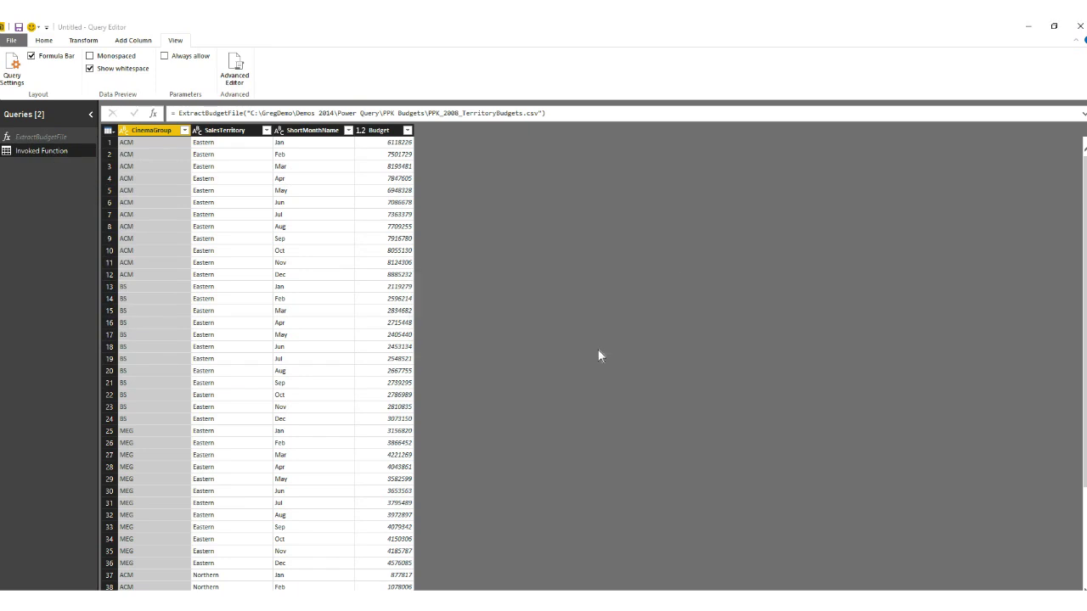
pyautogui.click(44, 139)
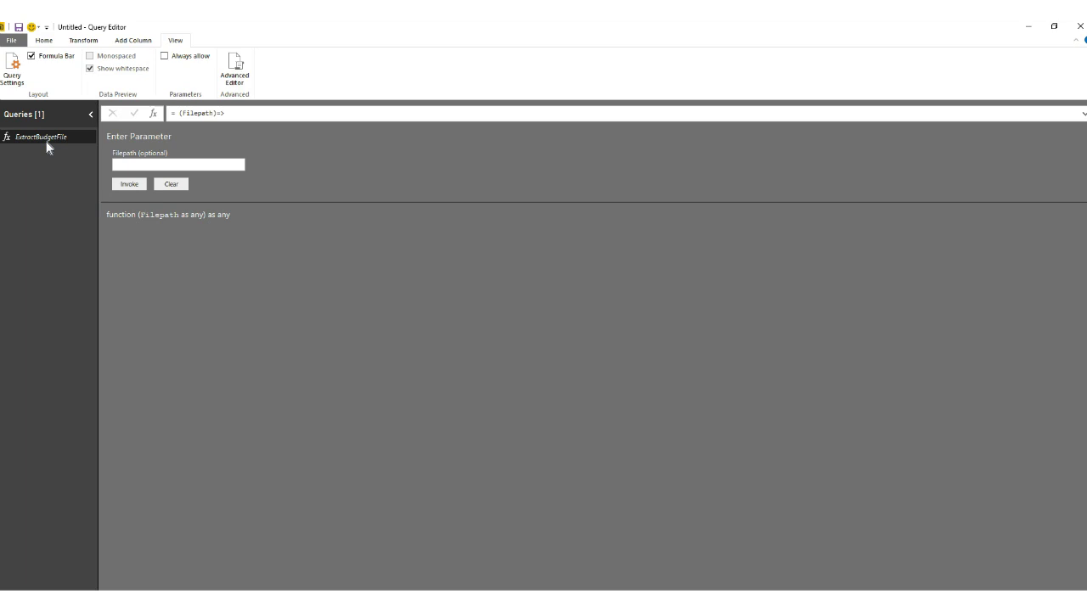
pyautogui.click(44, 41)
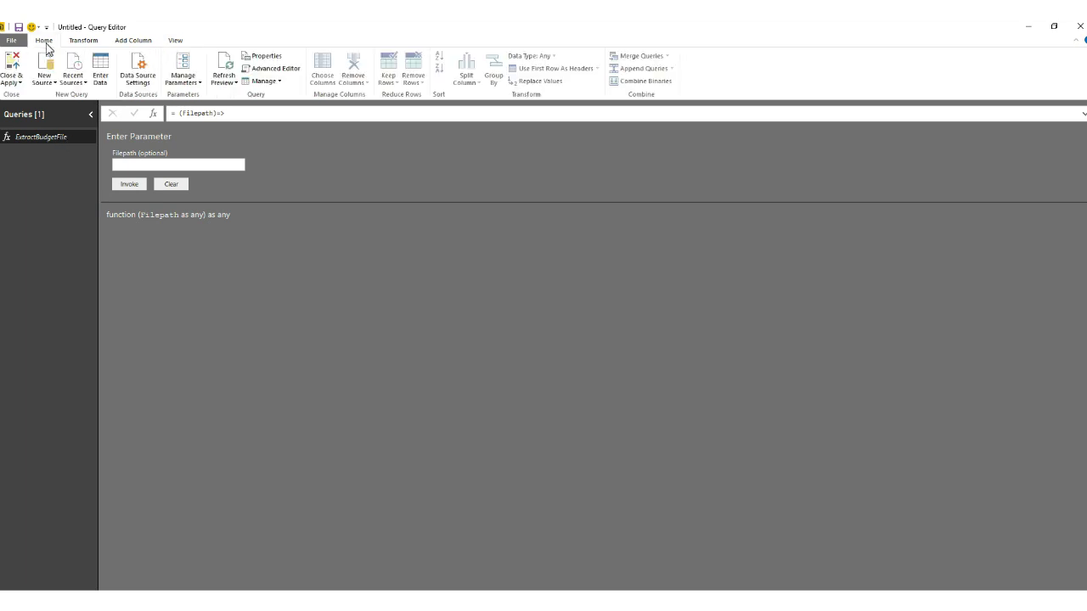
# Close the Query Editor and apply the pending query changes to the report
pyautogui.click(17, 81)
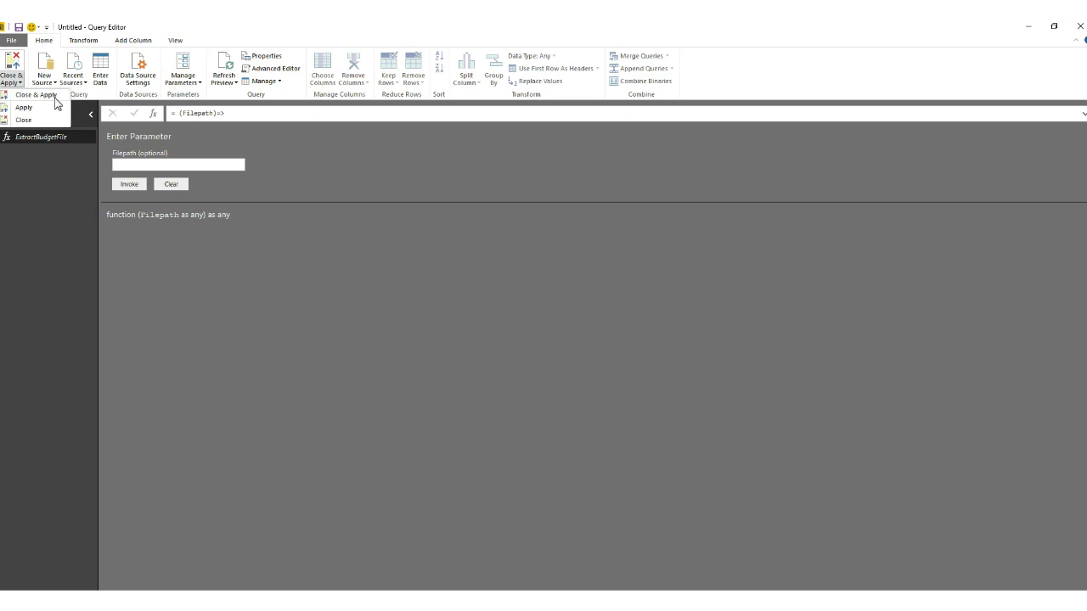
pyautogui.click(54, 99)
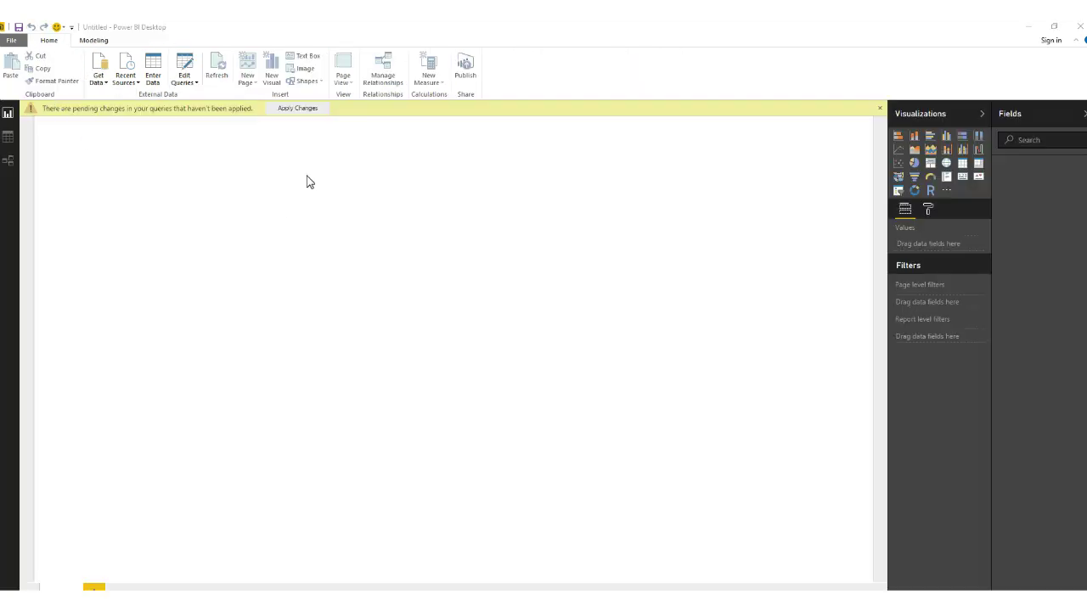
pyautogui.click(305, 111)
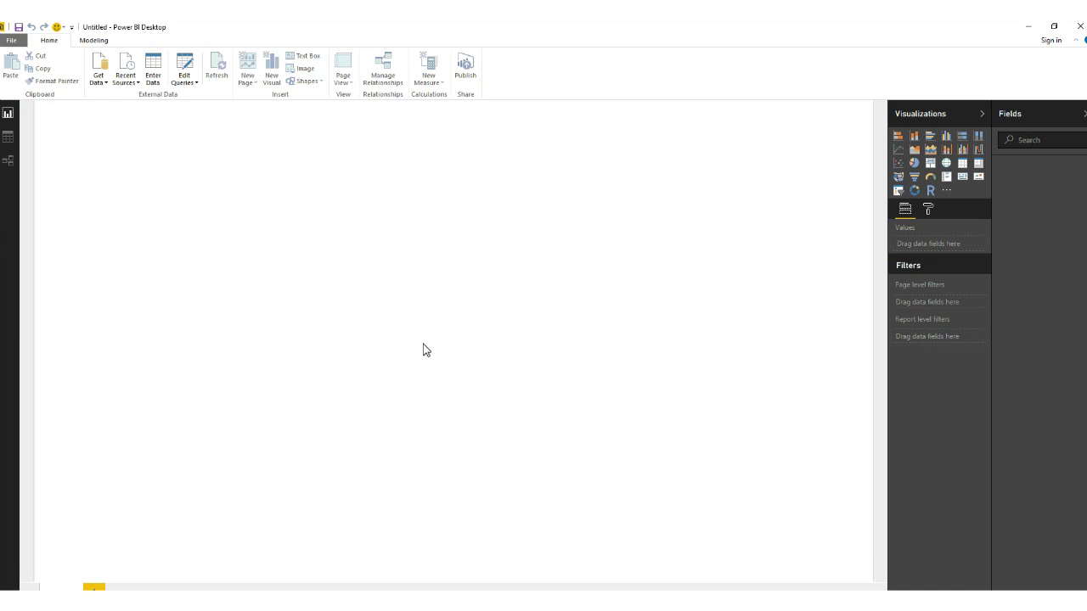
# Reopen the Query Editor and start a new query from a Folder data source
pyautogui.click(197, 89)
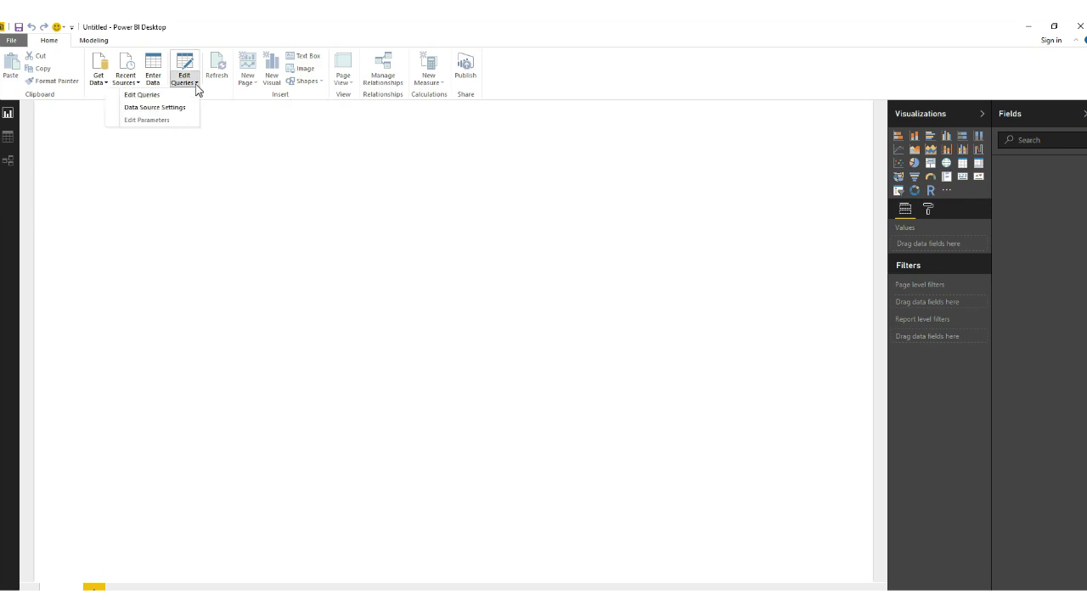
pyautogui.click(142, 95)
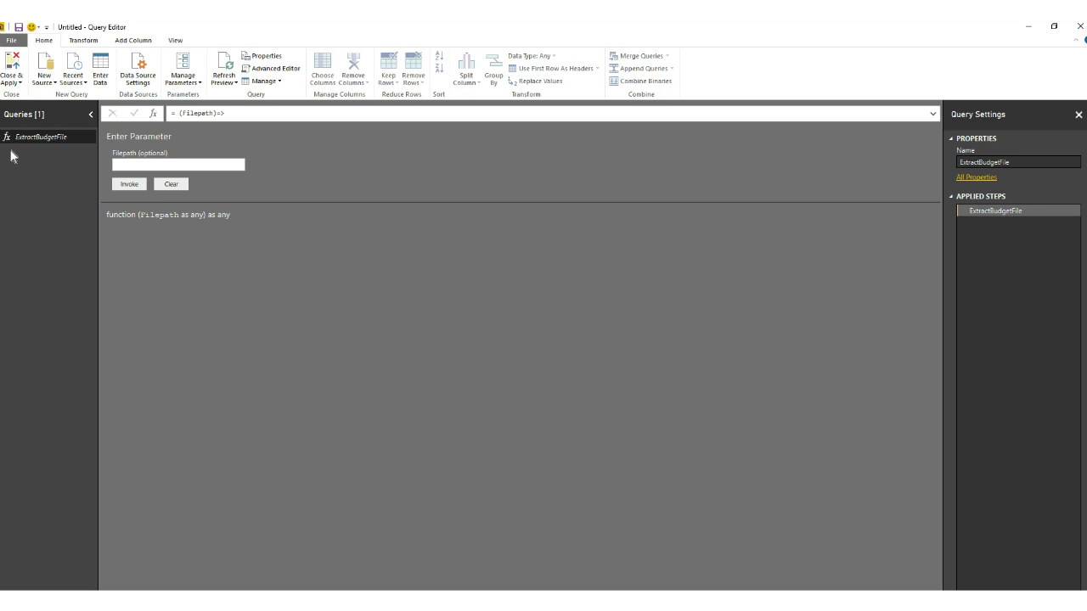
pyautogui.click(44, 81)
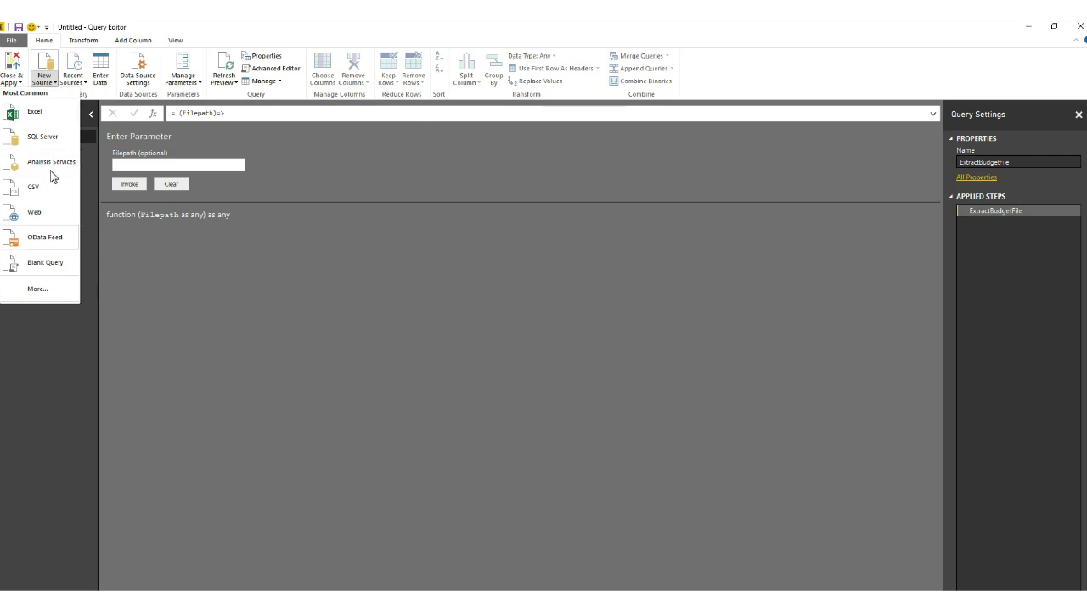
pyautogui.click(50, 292)
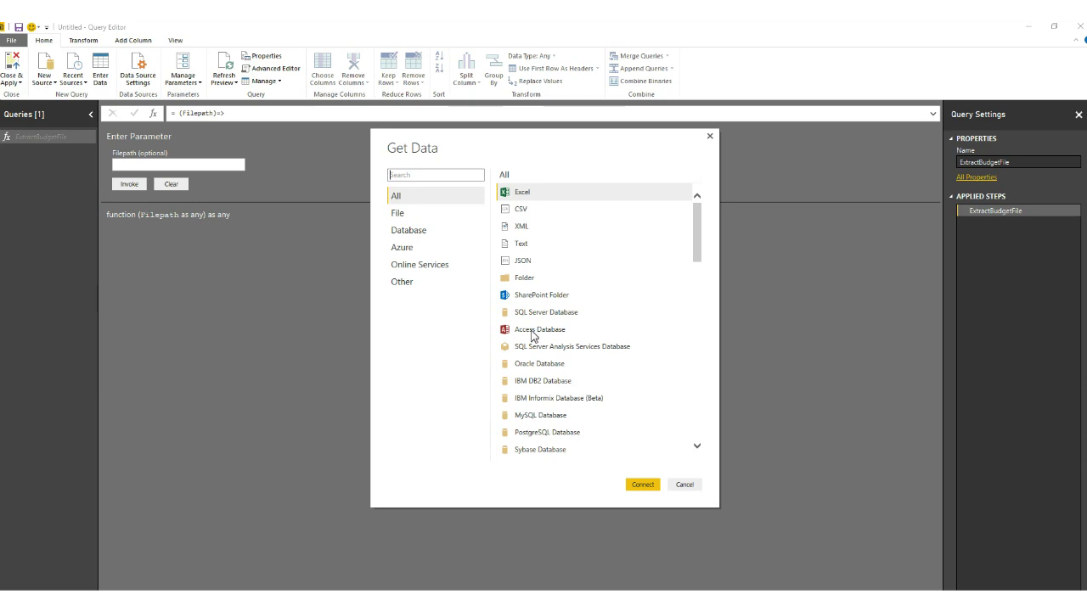
pyautogui.click(532, 284)
pyautogui.click(640, 484)
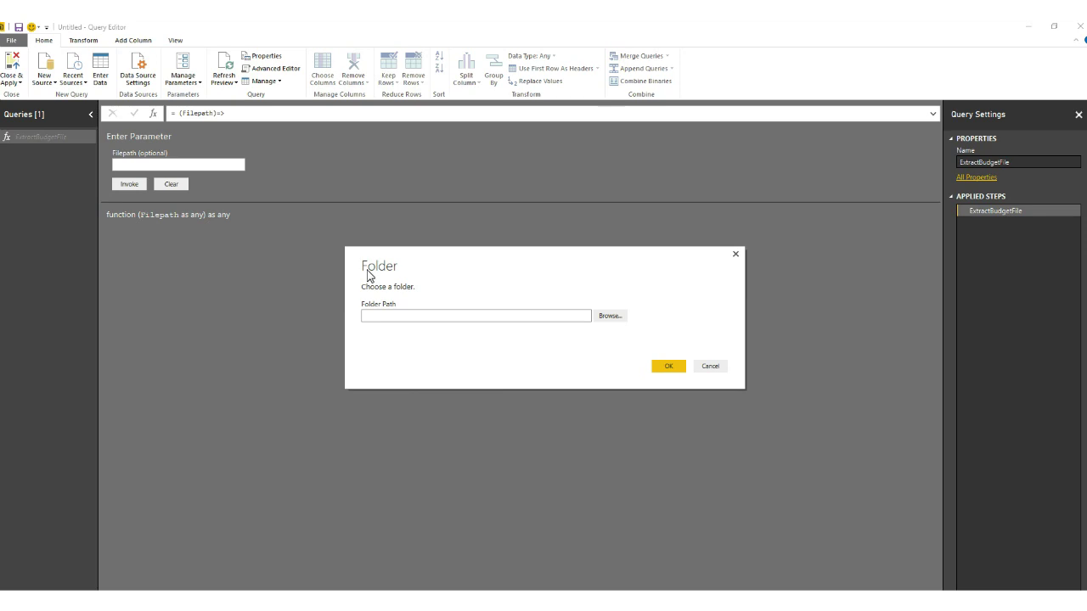
# Paste the copied budget file path as the folder path, trim it to the PPK Budgets folder, and load the folder's file list
pyautogui.hotkey('ctrl', 'v')
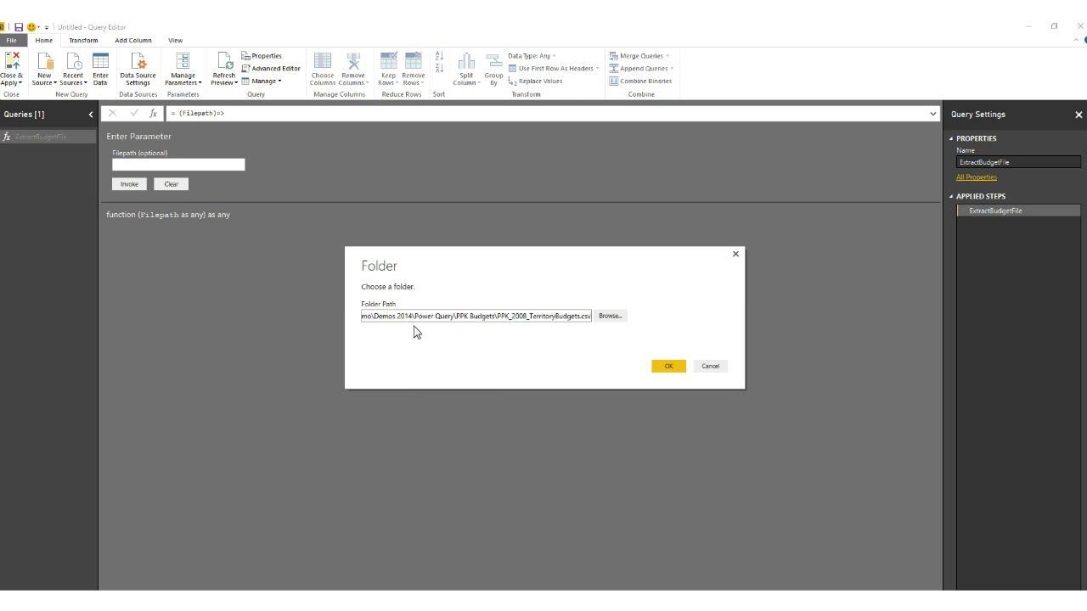
pyautogui.press('BackSpace')
pyautogui.press('BackSpace')
pyautogui.press('BackSpace')
pyautogui.press('BackSpace')
pyautogui.press('BackSpace')
pyautogui.press('BackSpace')
pyautogui.press('BackSpace')
pyautogui.press('BackSpace')
pyautogui.press('BackSpace')
pyautogui.press('BackSpace')
pyautogui.press('BackSpace')
pyautogui.press('BackSpace')
pyautogui.press('BackSpace')
pyautogui.press('BackSpace')
pyautogui.press('BackSpace')
pyautogui.press('BackSpace')
pyautogui.press('BackSpace')
pyautogui.press('BackSpace')
pyautogui.press('BackSpace')
pyautogui.press('BackSpace')
pyautogui.press('BackSpace')
pyautogui.press('BackSpace')
pyautogui.press('BackSpace')
pyautogui.press('BackSpace')
pyautogui.press('BackSpace')
pyautogui.press('BackSpace')
pyautogui.press('BackSpace')
pyautogui.press('BackSpace')
pyautogui.press('BackSpace')
pyautogui.press('BackSpace')
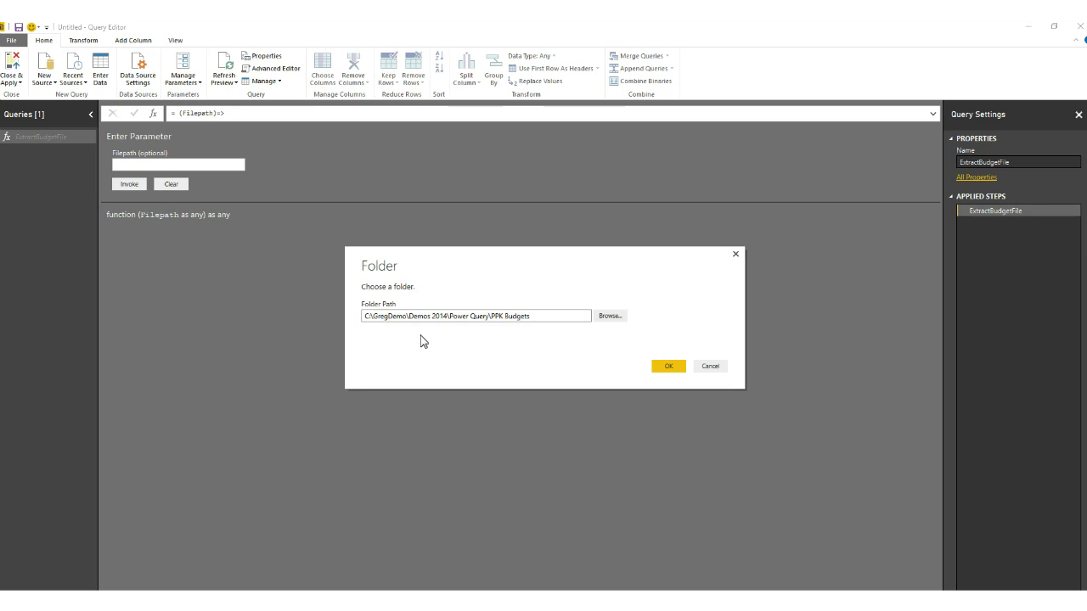
pyautogui.click(660, 370)
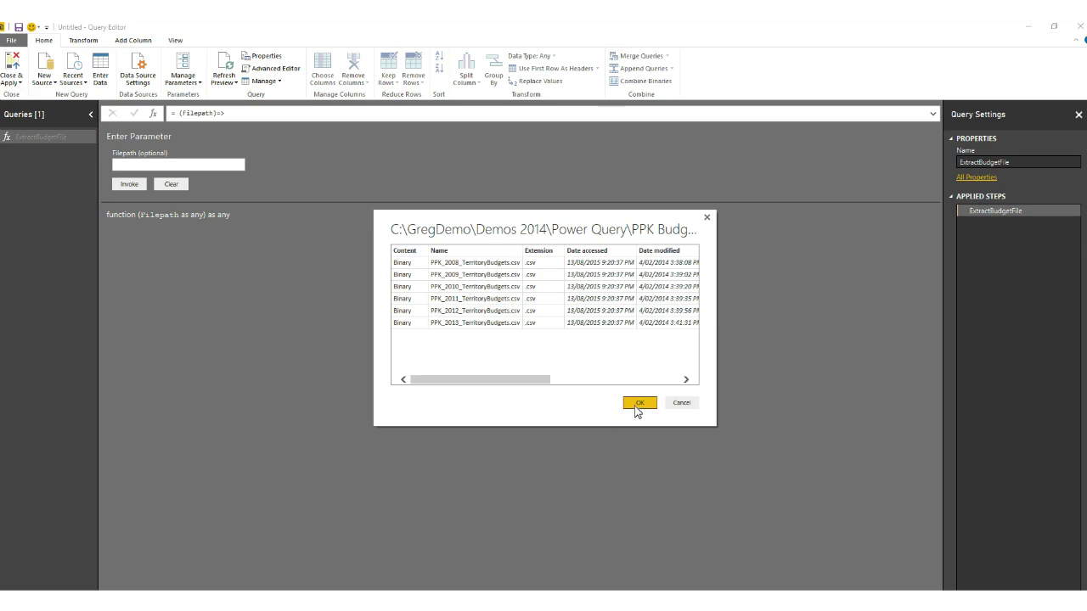
pyautogui.click(638, 405)
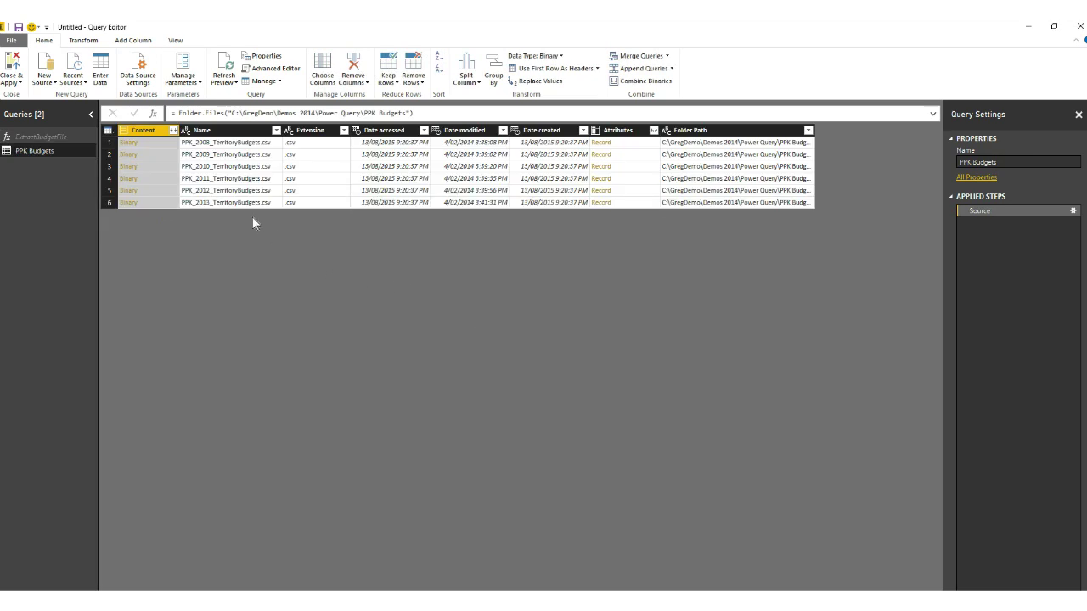
# Remove the Content column and the columns from Extension through Attributes, and widen the Folder Path column to show full paths
pyautogui.rightClick(145, 132)
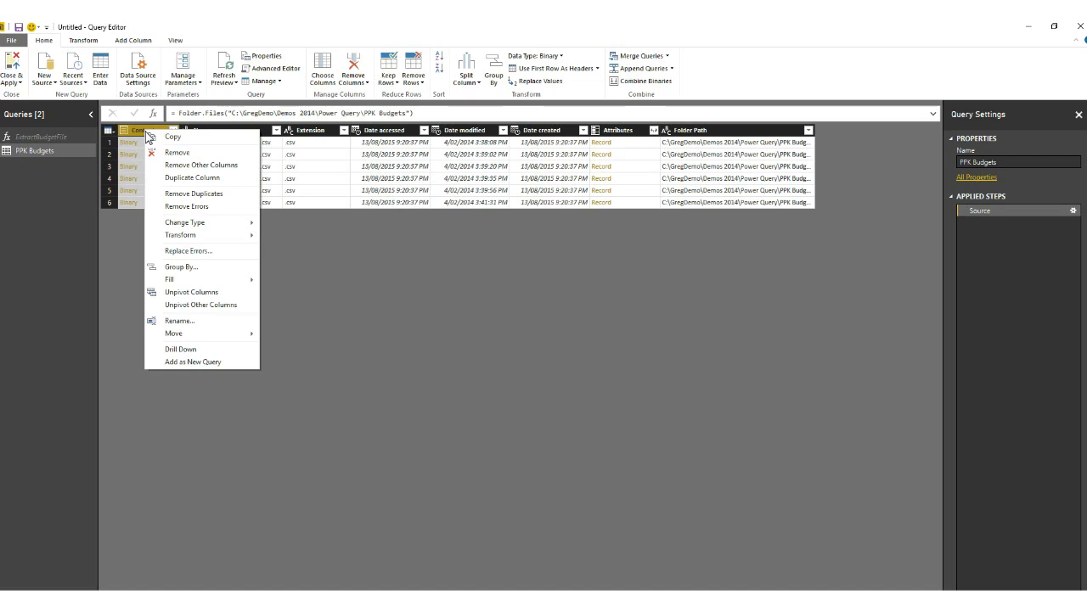
pyautogui.click(183, 157)
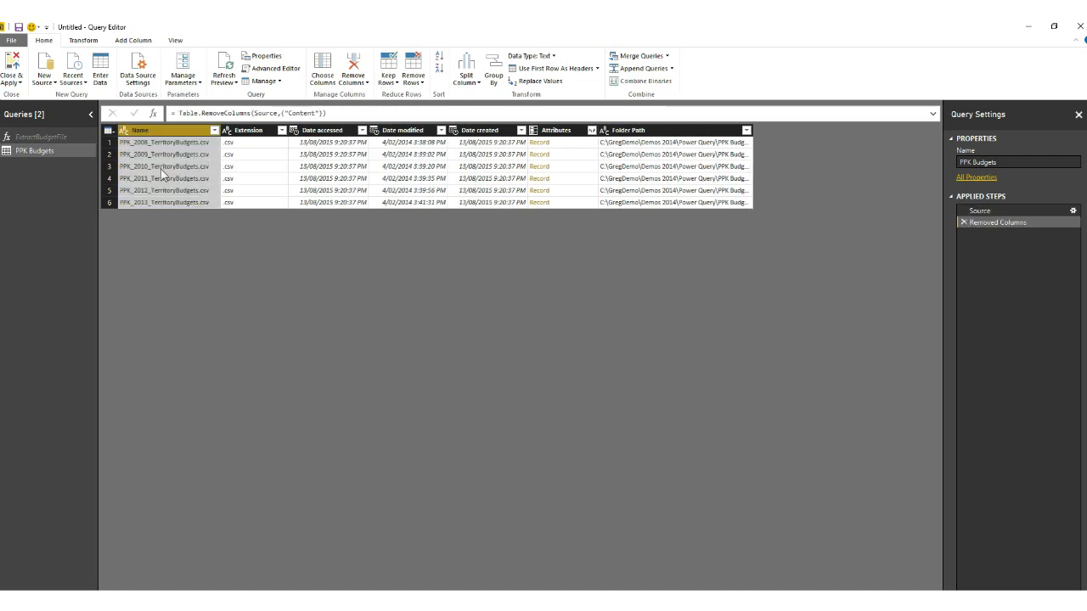
pyautogui.click(262, 133)
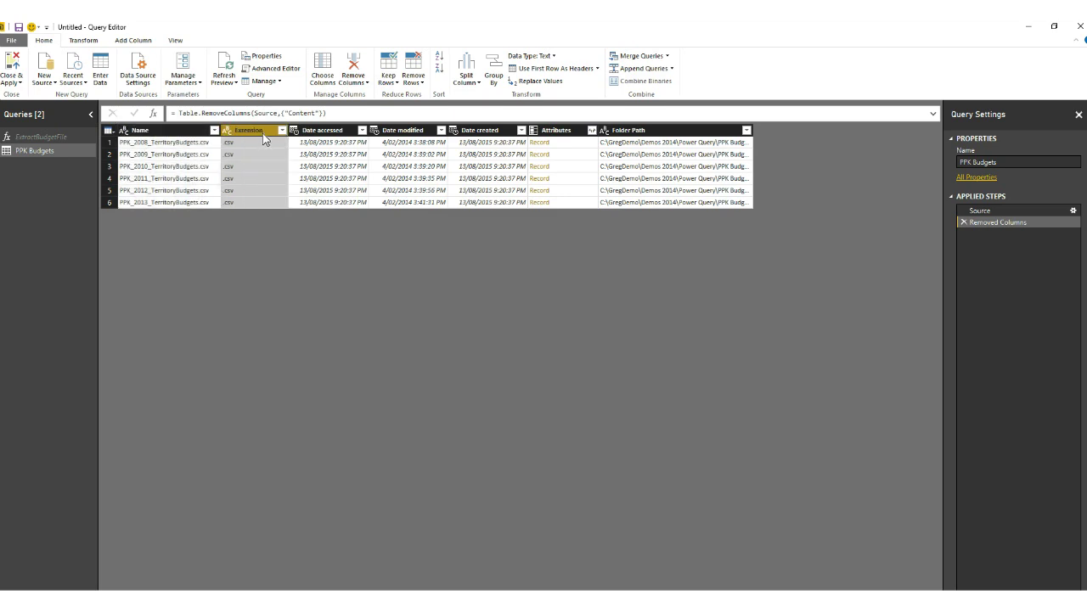
pyautogui.keyDown('shift'); pyautogui.click(566, 132); pyautogui.keyUp('shift')
pyautogui.rightClick(557, 133)
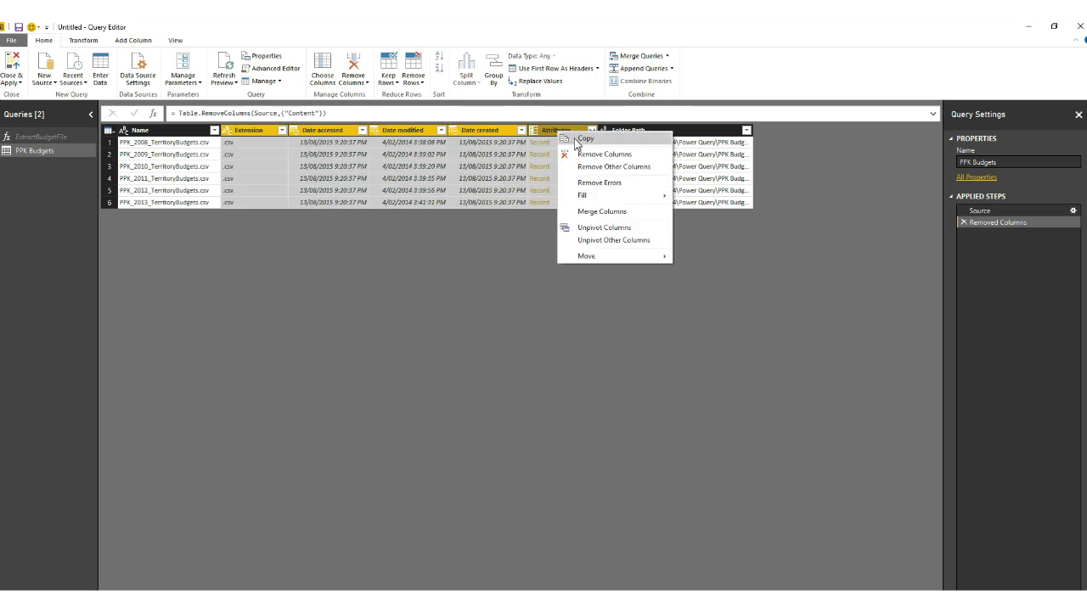
pyautogui.click(590, 156)
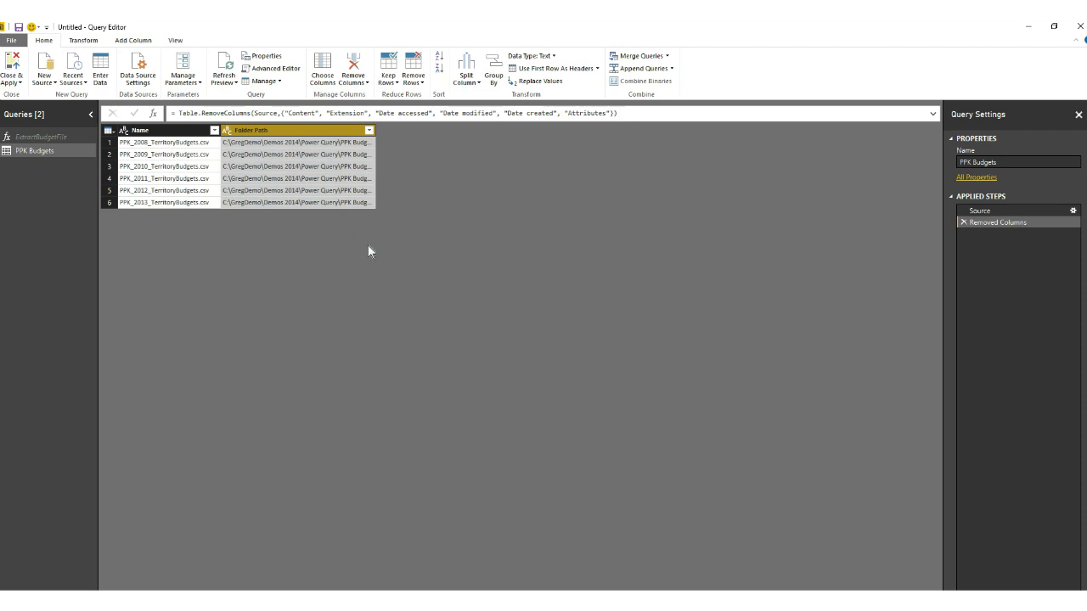
pyautogui.moveTo(376, 131); pyautogui.dragTo(417, 147)
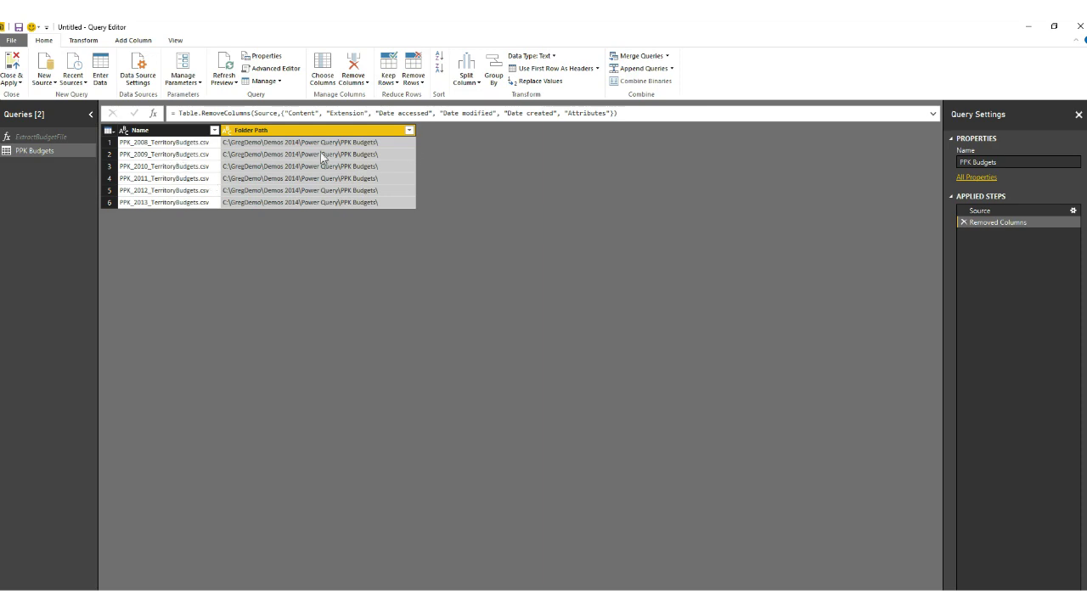
# Add a custom column named Filepath with the formula [Folder Path] & [Name], and widen it to show the full paths
pyautogui.click(135, 41)
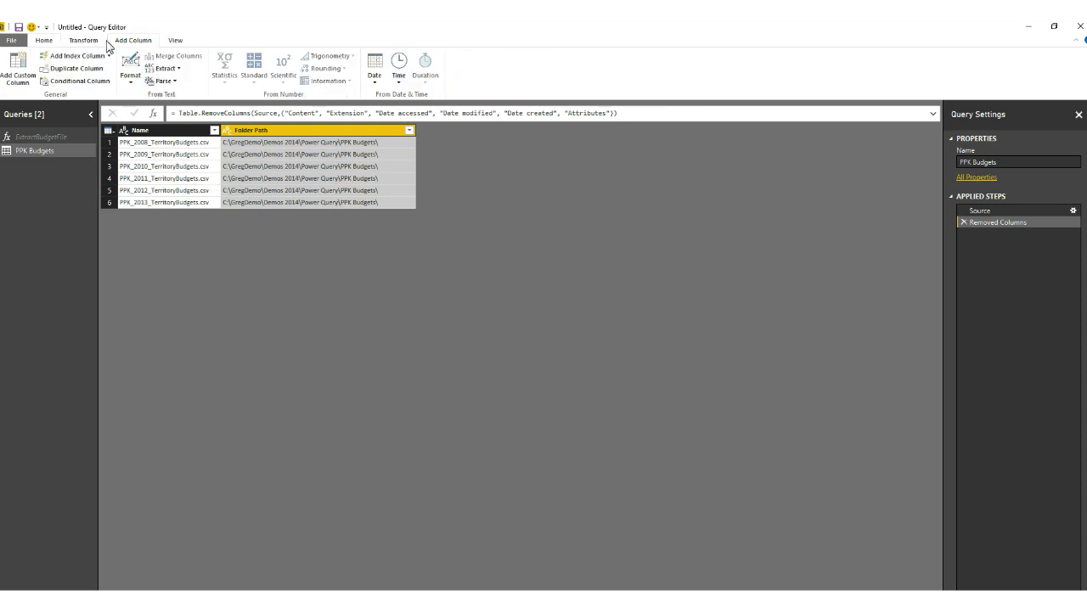
pyautogui.click(19, 77)
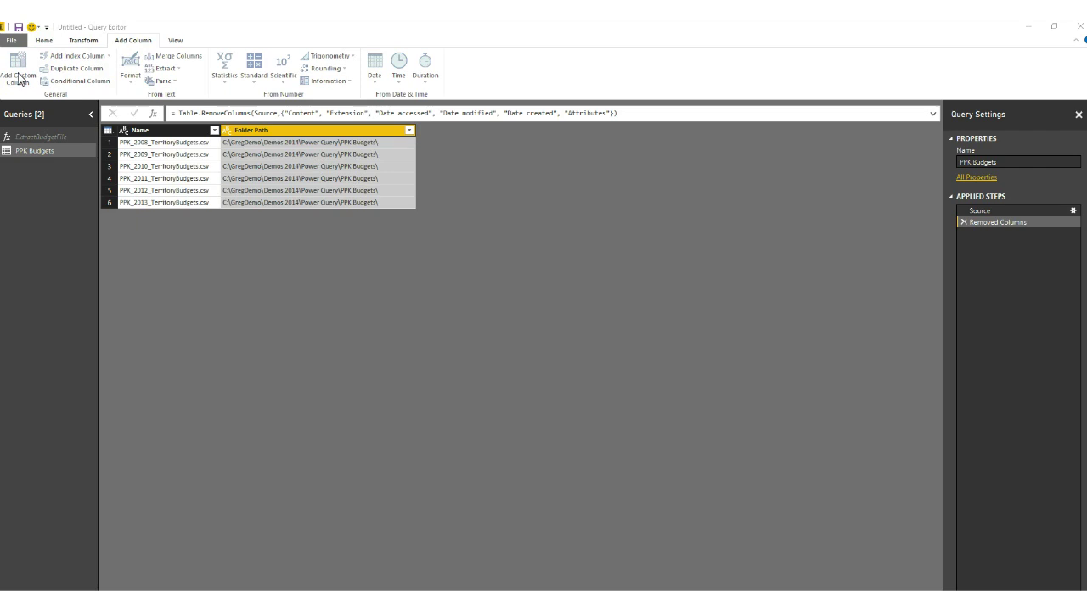
pyautogui.doubleClick(384, 253)
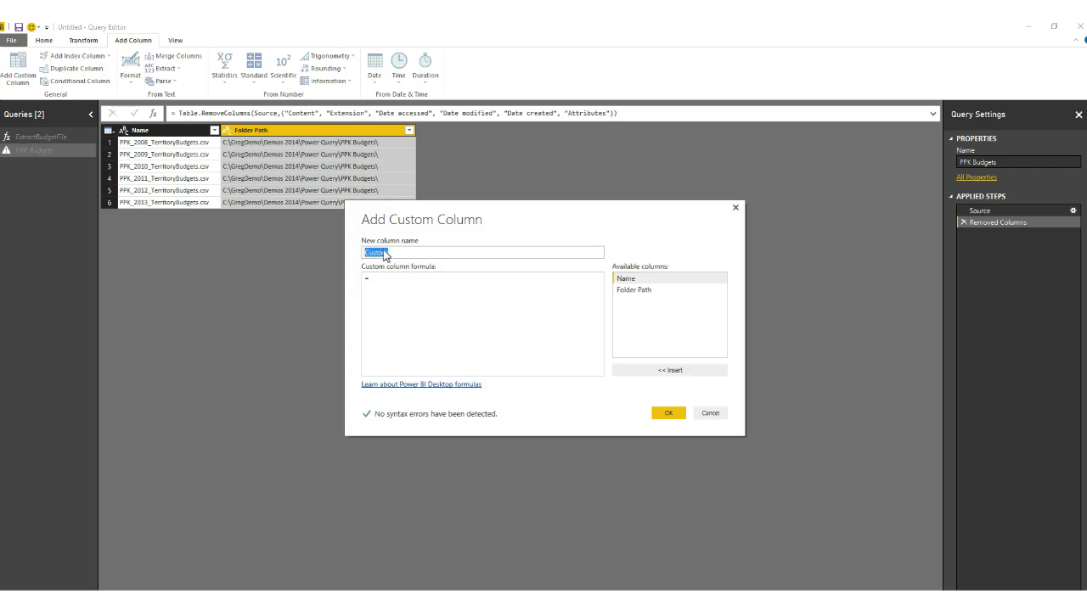
pyautogui.write('File')
pyautogui.press('BackSpace')
pyautogui.write('epath')
pyautogui.click(505, 289)
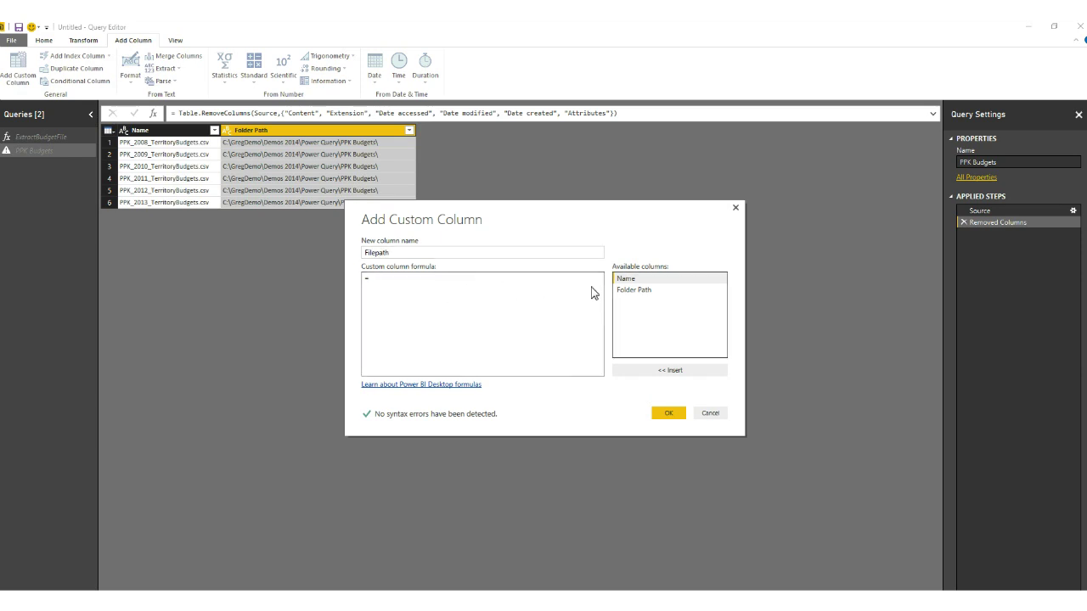
pyautogui.doubleClick(631, 293)
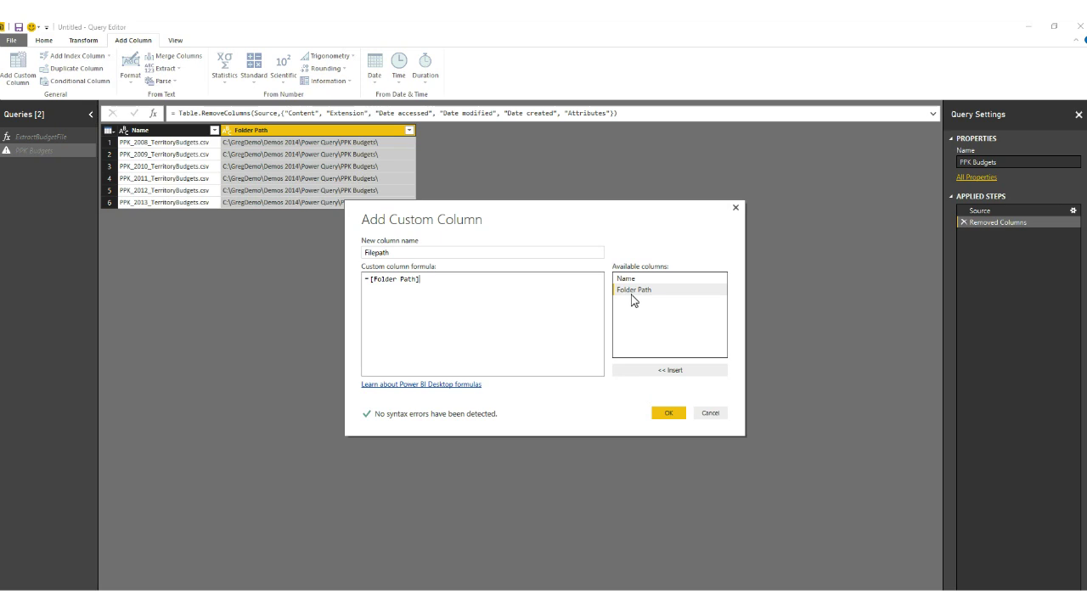
pyautogui.write('&')
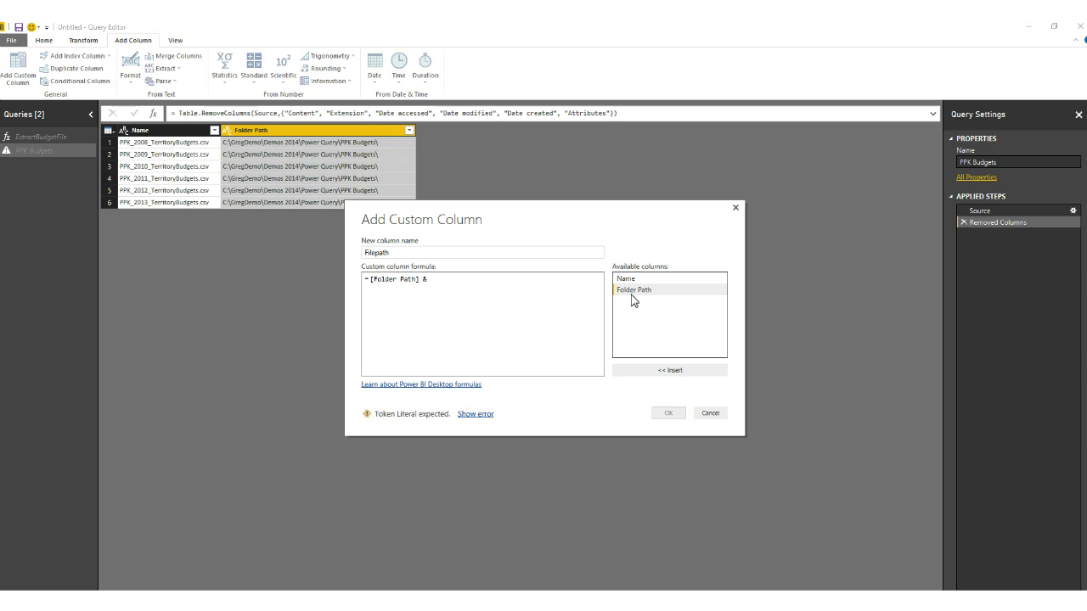
pyautogui.doubleClick(642, 284)
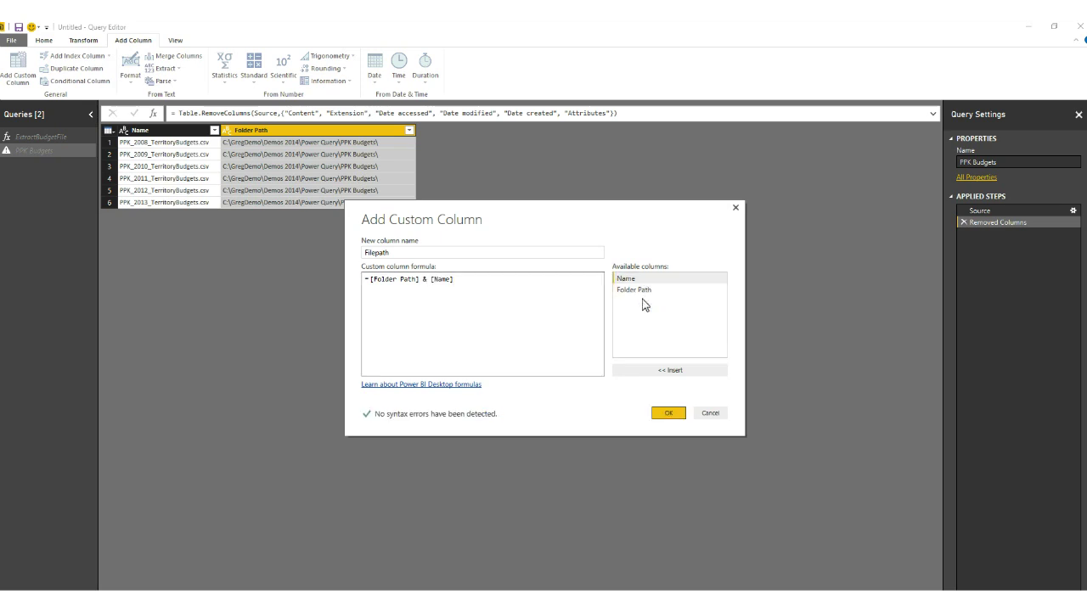
pyautogui.click(666, 414)
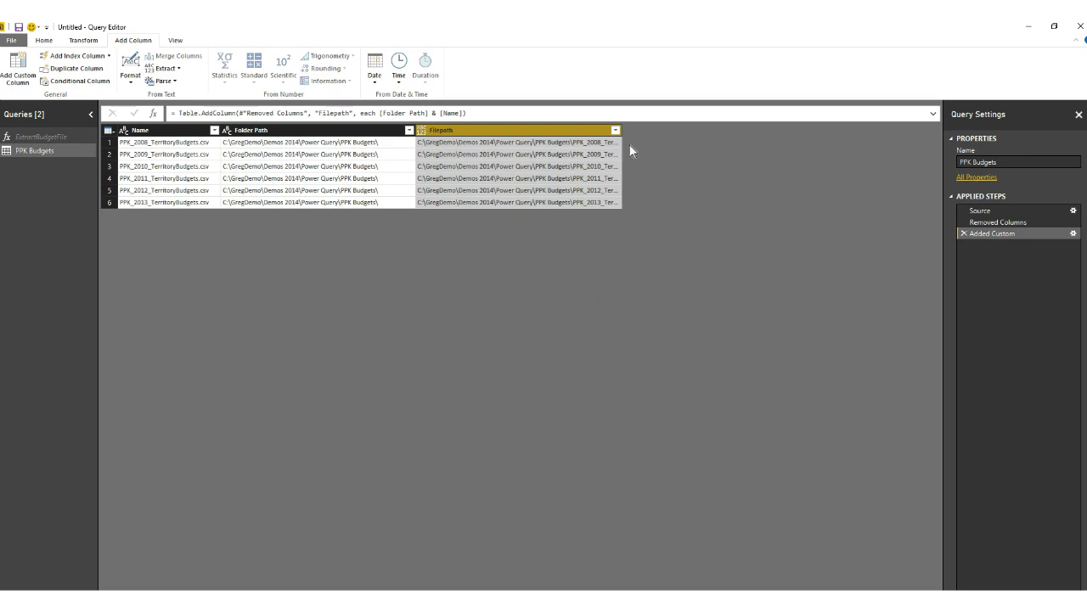
pyautogui.moveTo(622, 130); pyautogui.dragTo(759, 144)
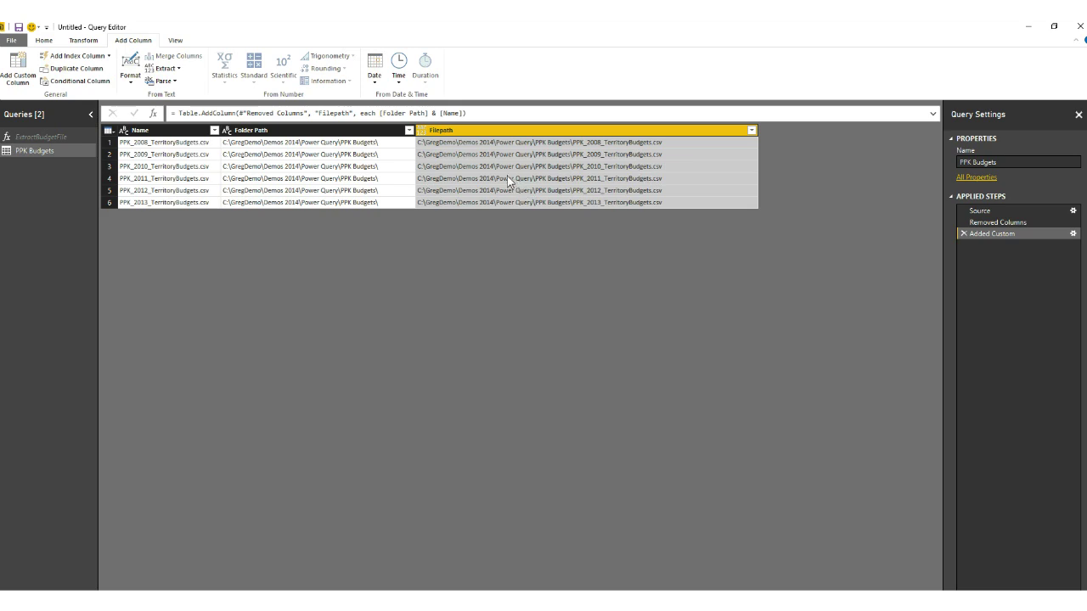
# Remove the Folder Path column from the PPK Budgets query
pyautogui.click(308, 129)
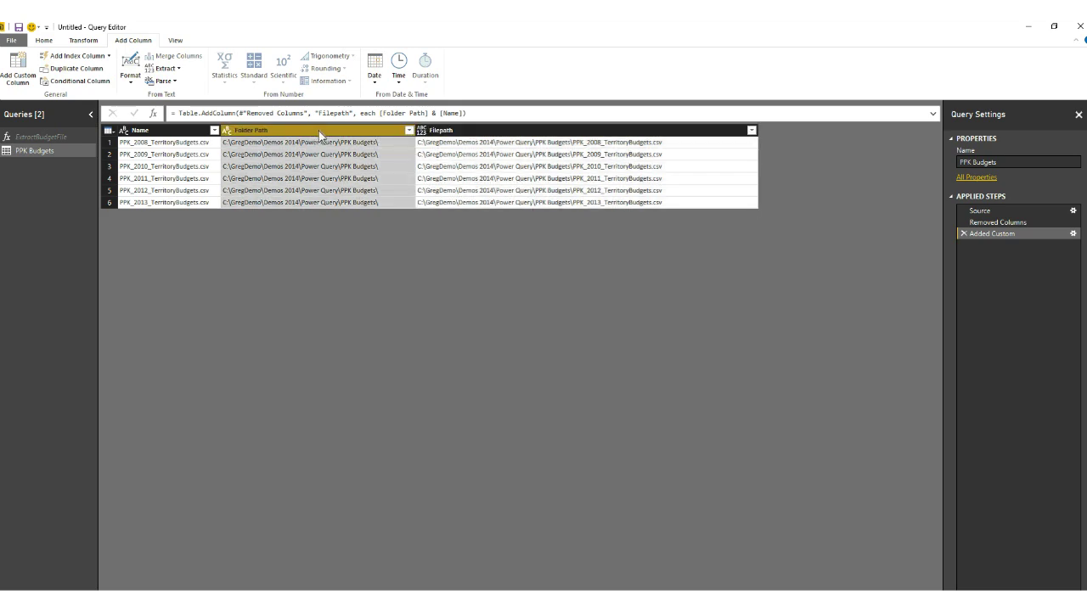
pyautogui.rightClick(318, 130)
pyautogui.click(349, 150)
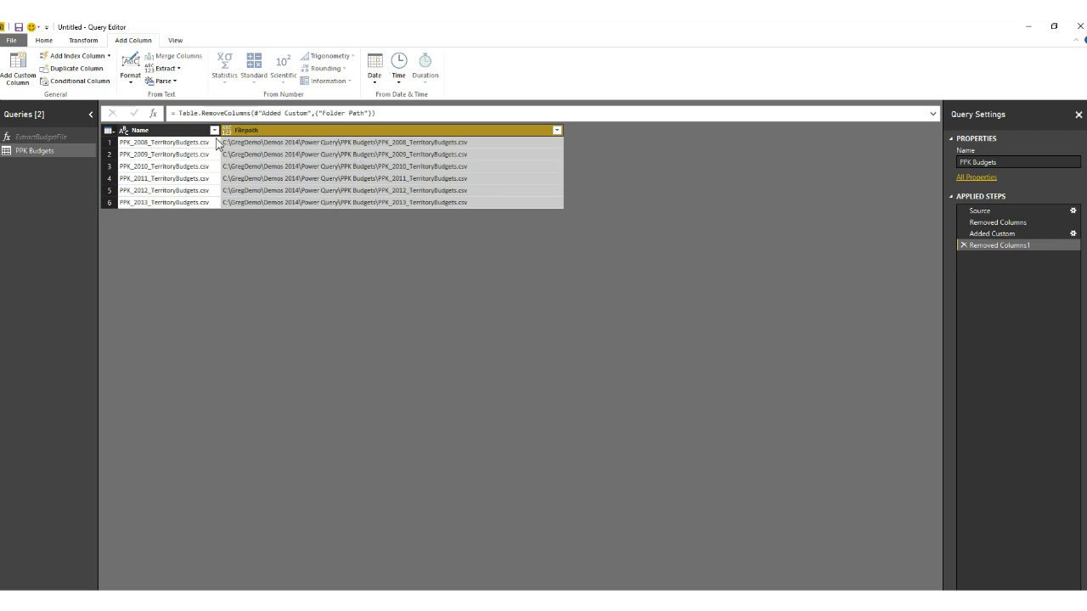
# Split the Name column at each occurrence of the custom delimiter _ and remove the resulting Name.1 column
pyautogui.rightClick(156, 136)
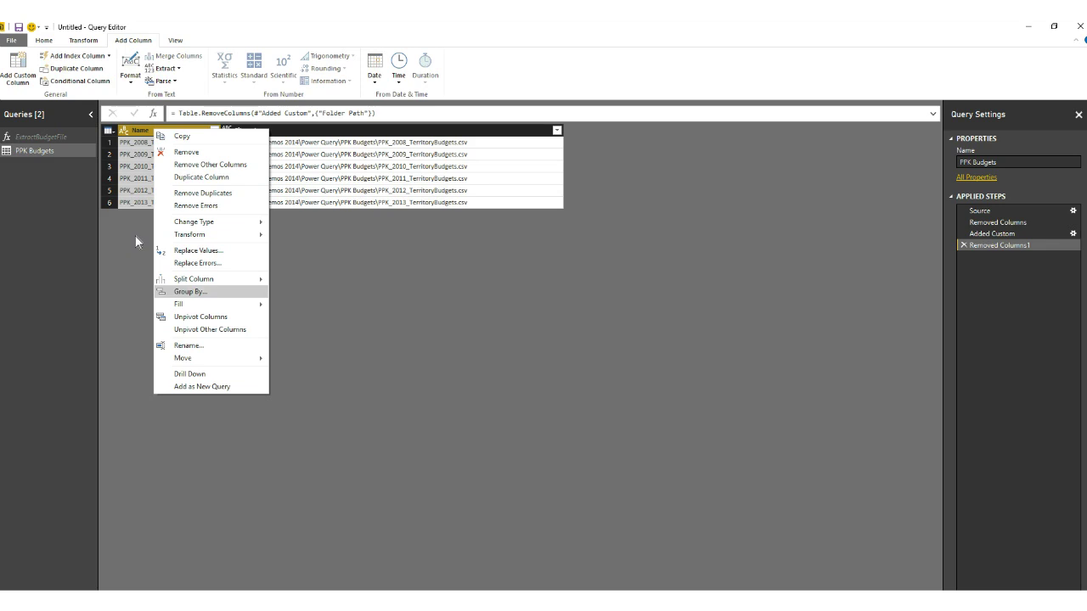
pyautogui.moveTo(204, 280)
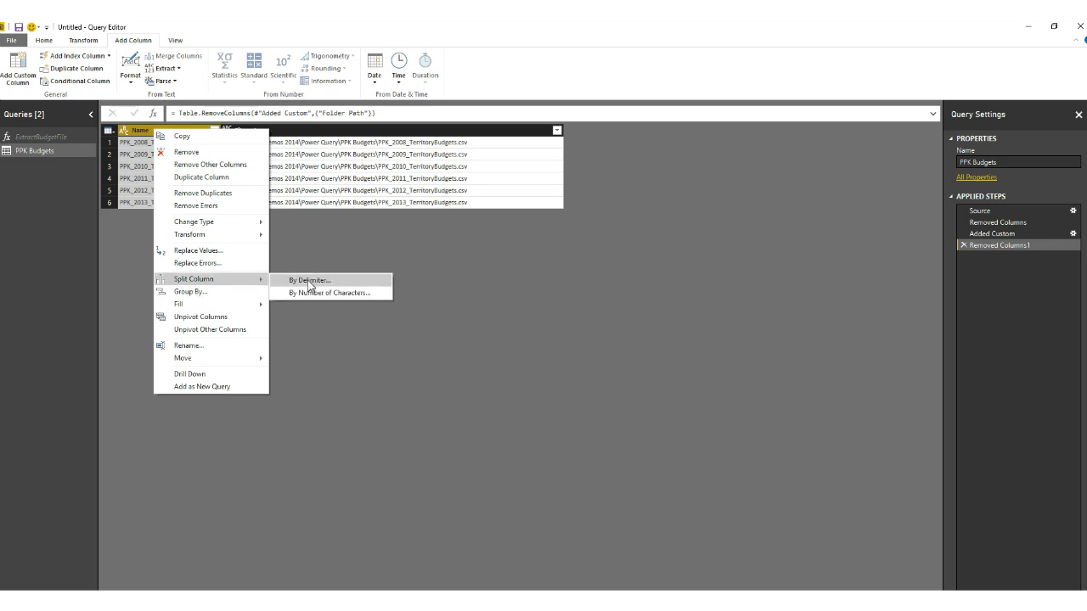
pyautogui.click(308, 280)
pyautogui.click(486, 293)
pyautogui.click(434, 375)
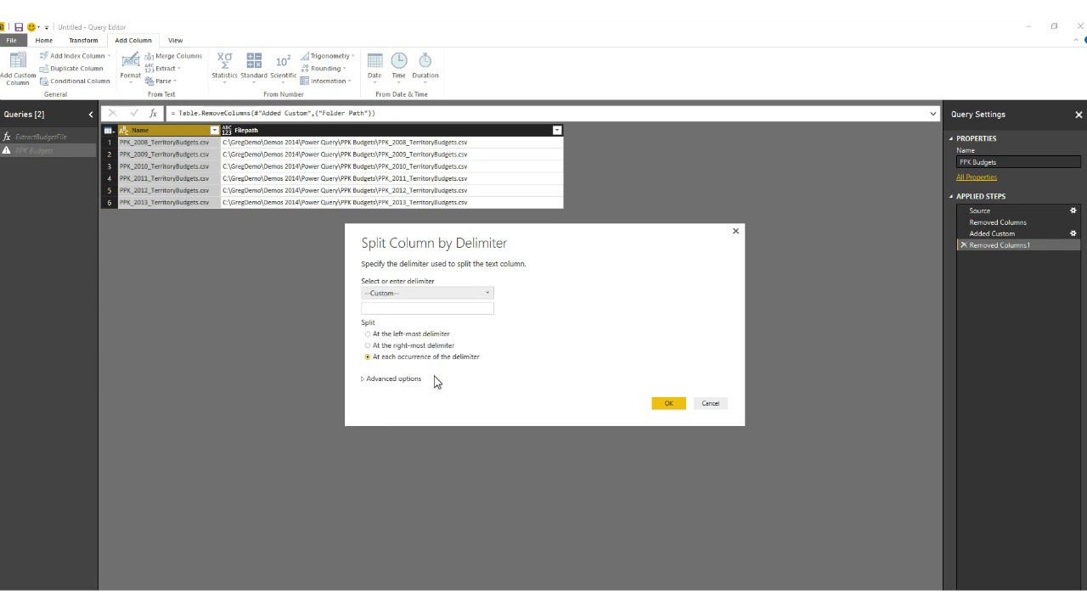
pyautogui.write('_')
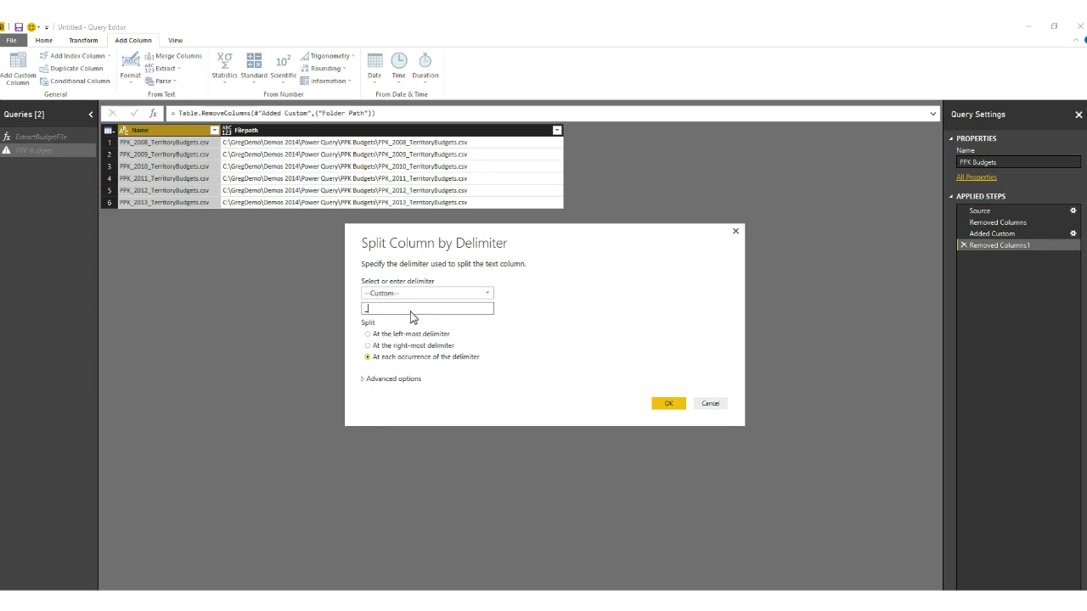
pyautogui.click(667, 403)
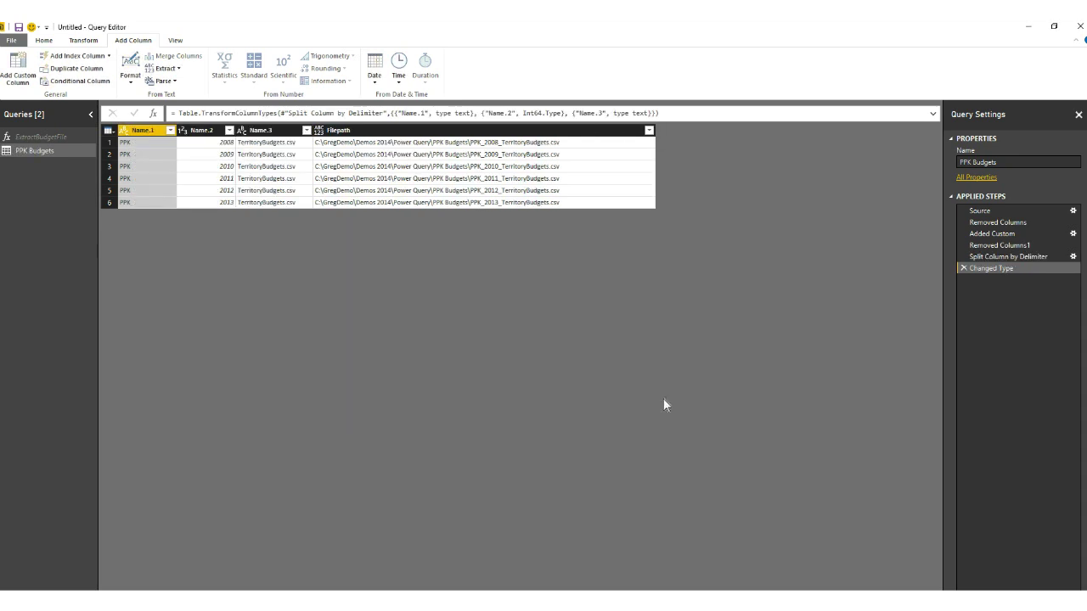
pyautogui.rightClick(152, 131)
pyautogui.click(185, 151)
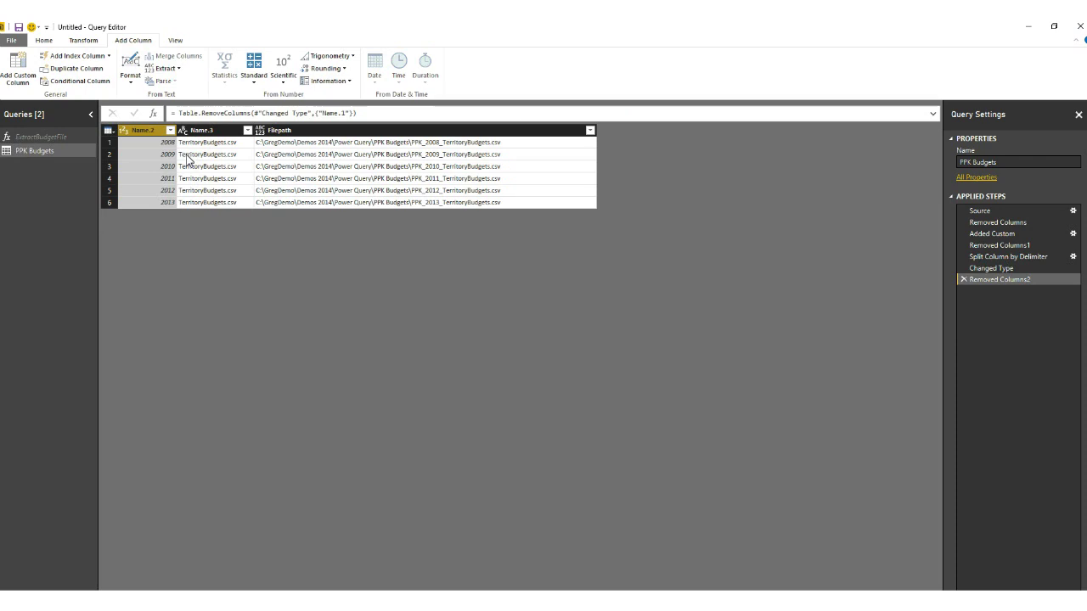
# Remove the Name.3 column, which holds the TerritoryBudgets.csv text, from the PPK Budgets query
pyautogui.click(222, 131)
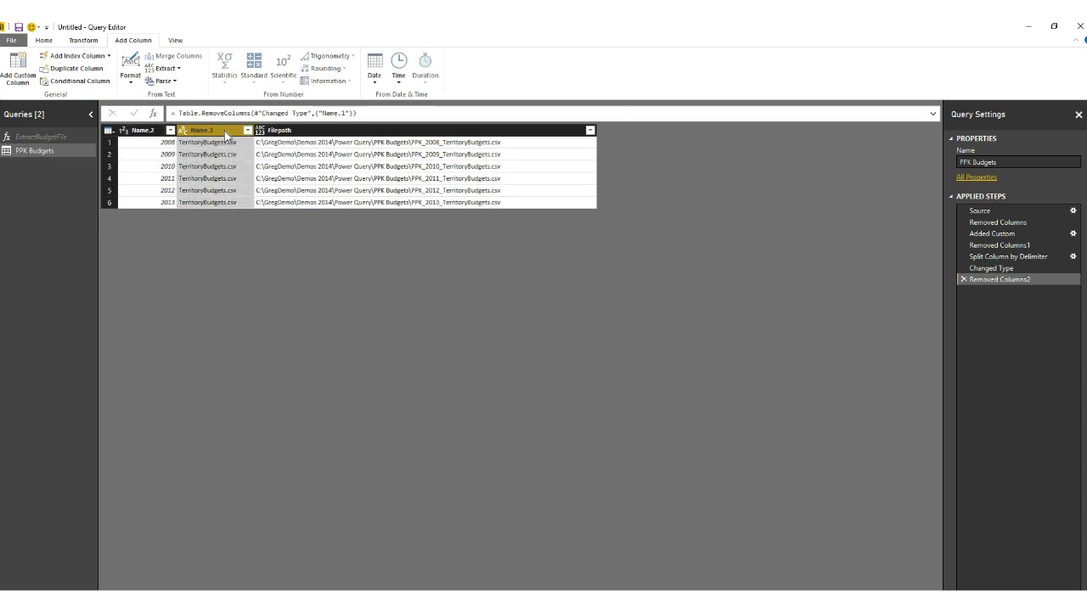
pyautogui.rightClick(226, 132)
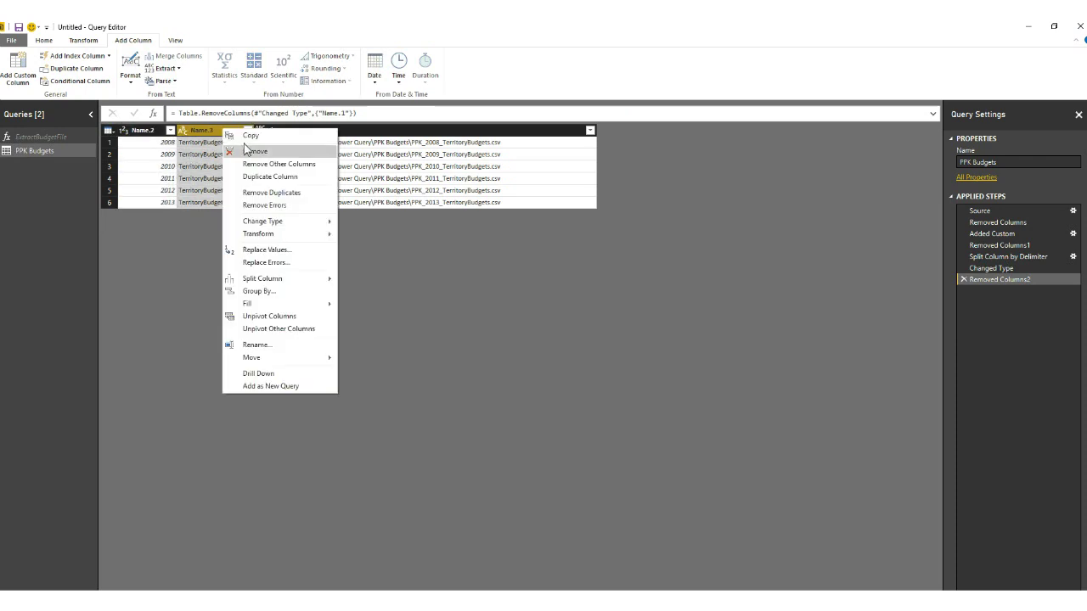
pyautogui.click(254, 151)
# Rename the Name.2 column in the PPK Budgets query as Year
pyautogui.keyDown('ctrl'); pyautogui.click(142, 130); pyautogui.keyUp('ctrl')
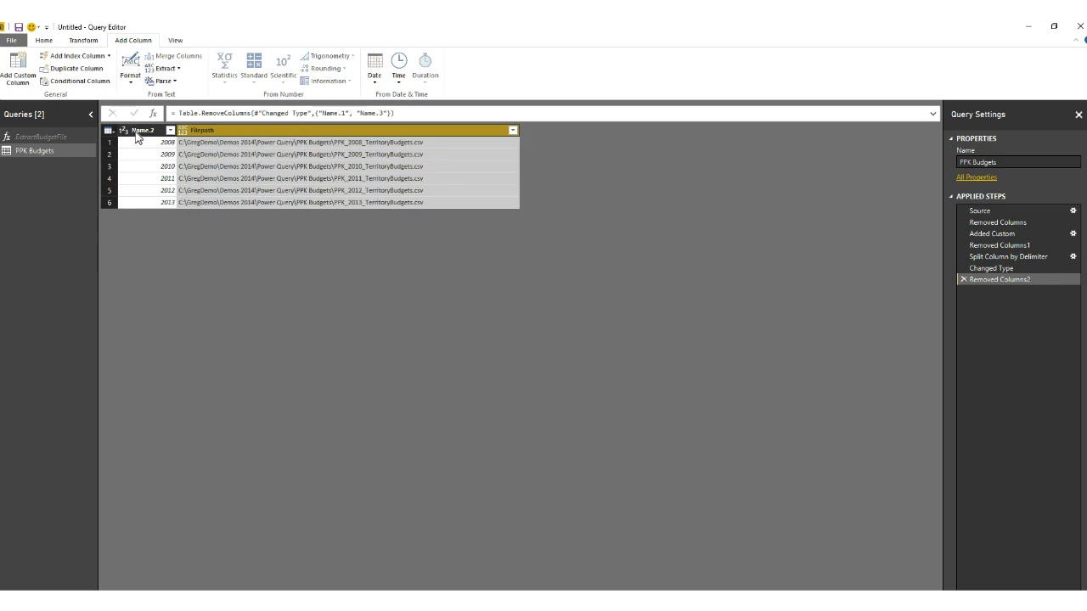
pyautogui.rightClick(140, 130)
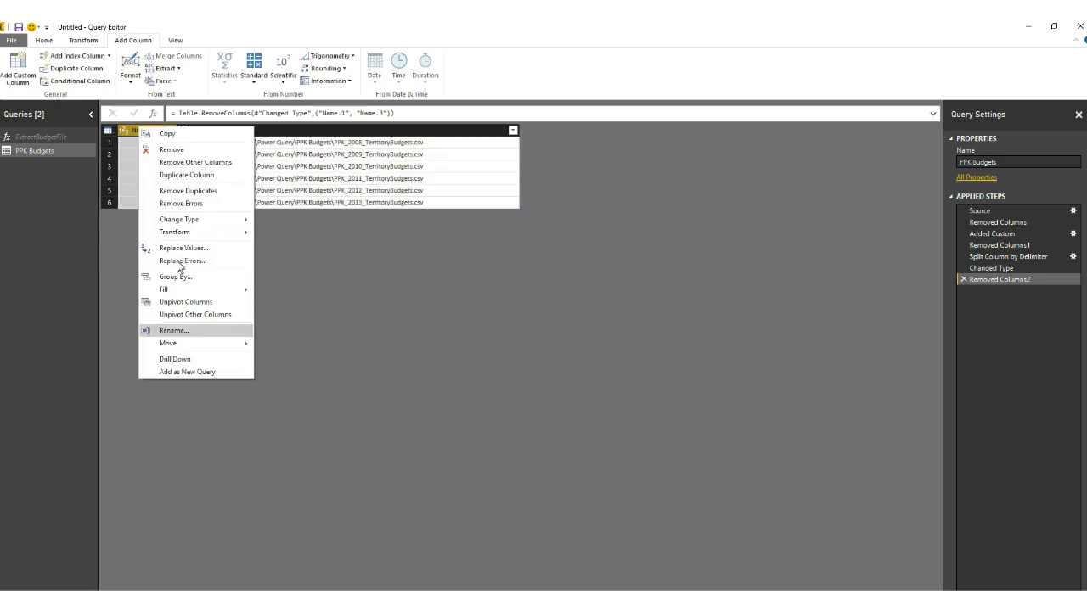
pyautogui.click(180, 337)
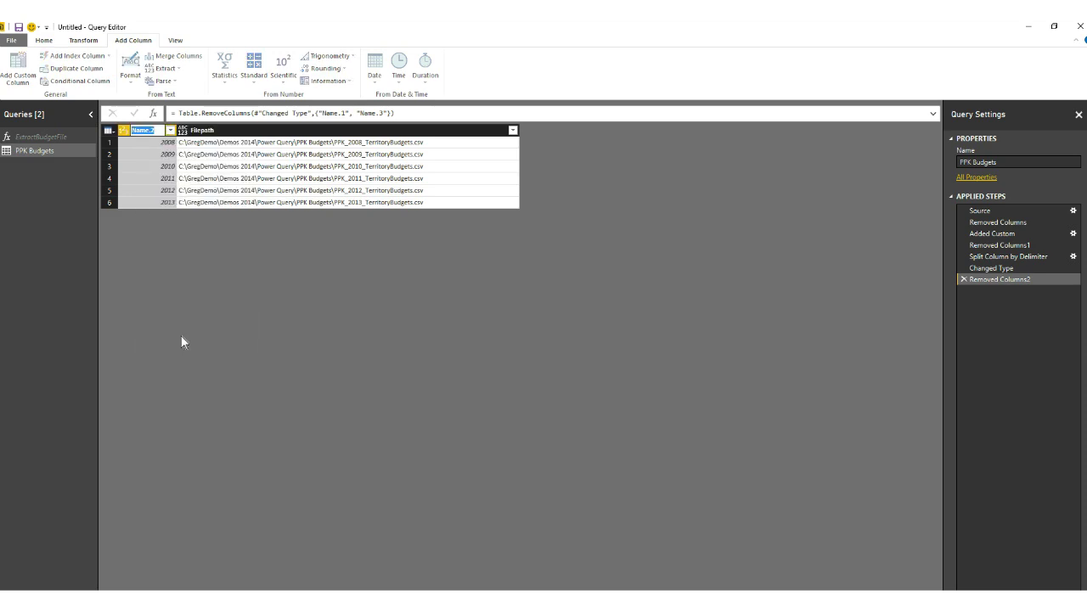
pyautogui.write('Year')
pyautogui.press('Return')
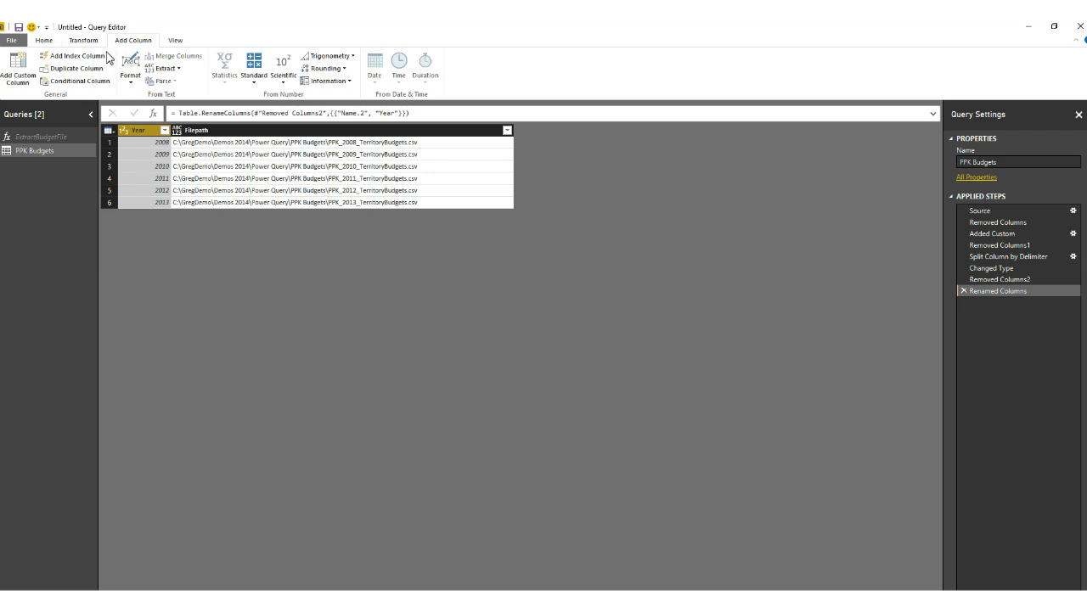
# Add a custom column with the default name Custom and the formula ExtractBudgetFile([Filepath])
pyautogui.click(26, 71)
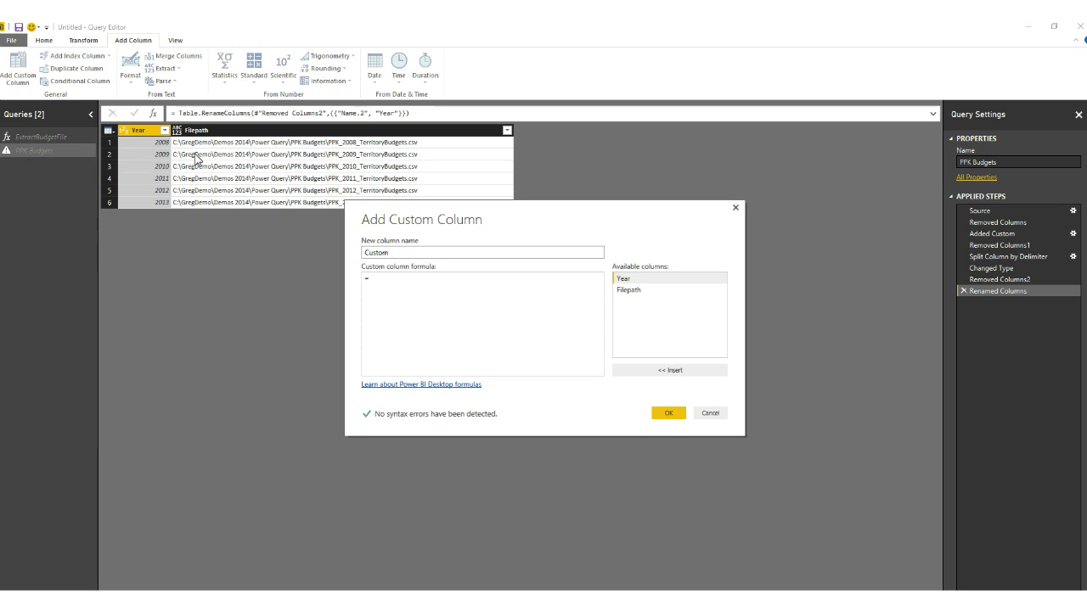
pyautogui.click(416, 287)
pyautogui.write('Ext')
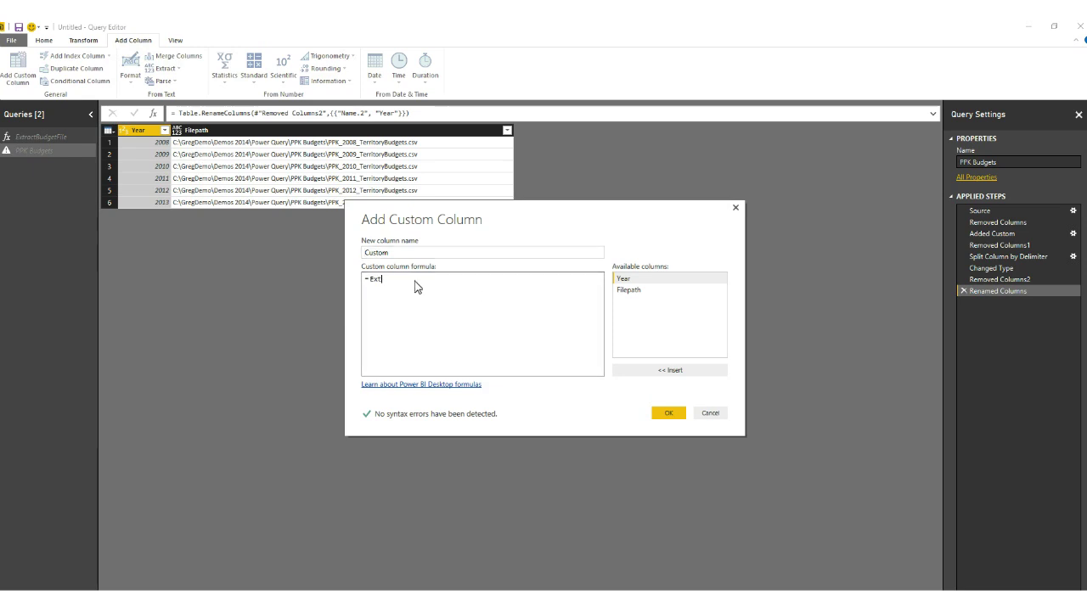
pyautogui.write('ractBudgetFile(')
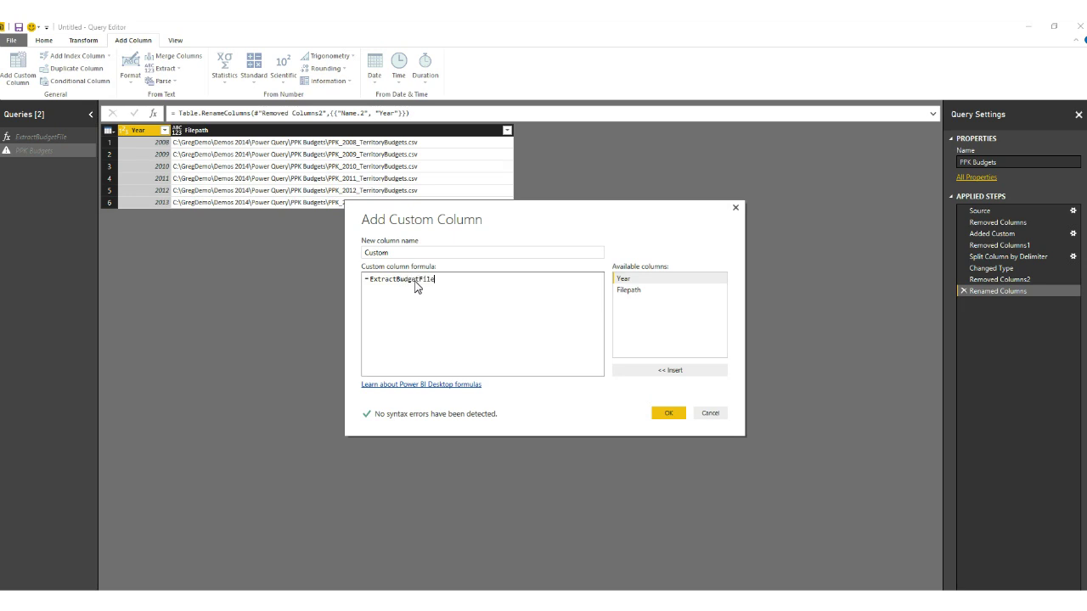
pyautogui.doubleClick(627, 290)
pyautogui.write('))')
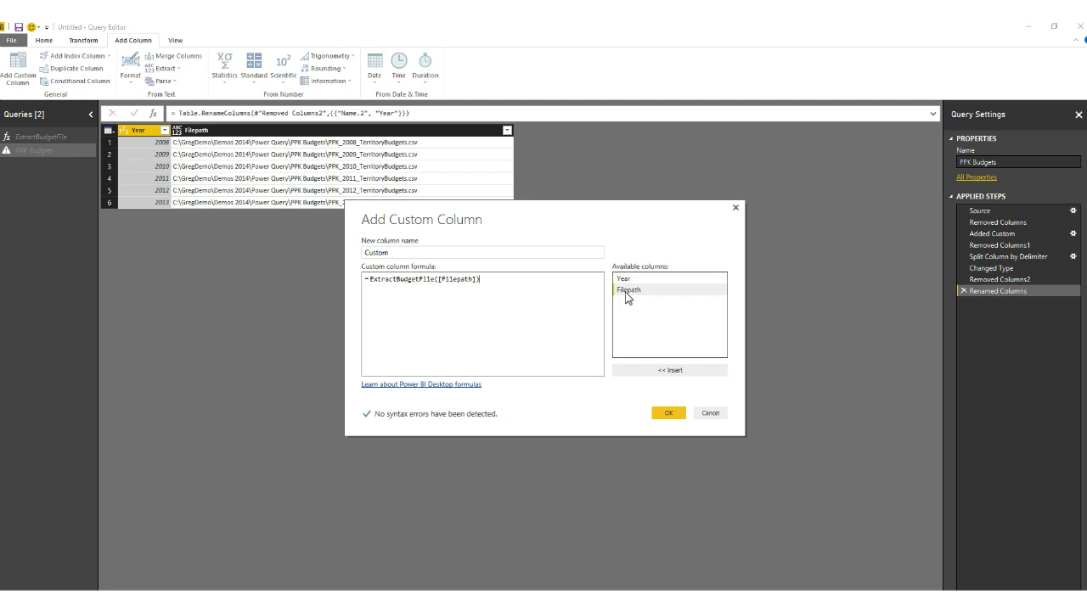
pyautogui.click(668, 413)
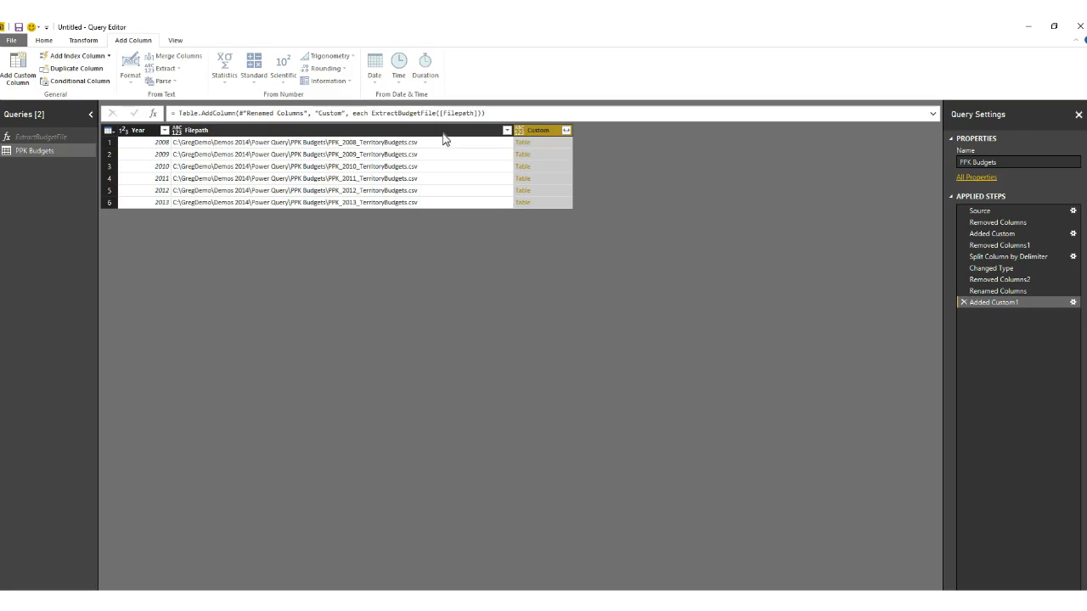
# Remove the Filepath column and expand all fields of the Custom table column, using the original column name as prefix
pyautogui.click(400, 135)
pyautogui.rightClick(399, 136)
pyautogui.click(429, 150)
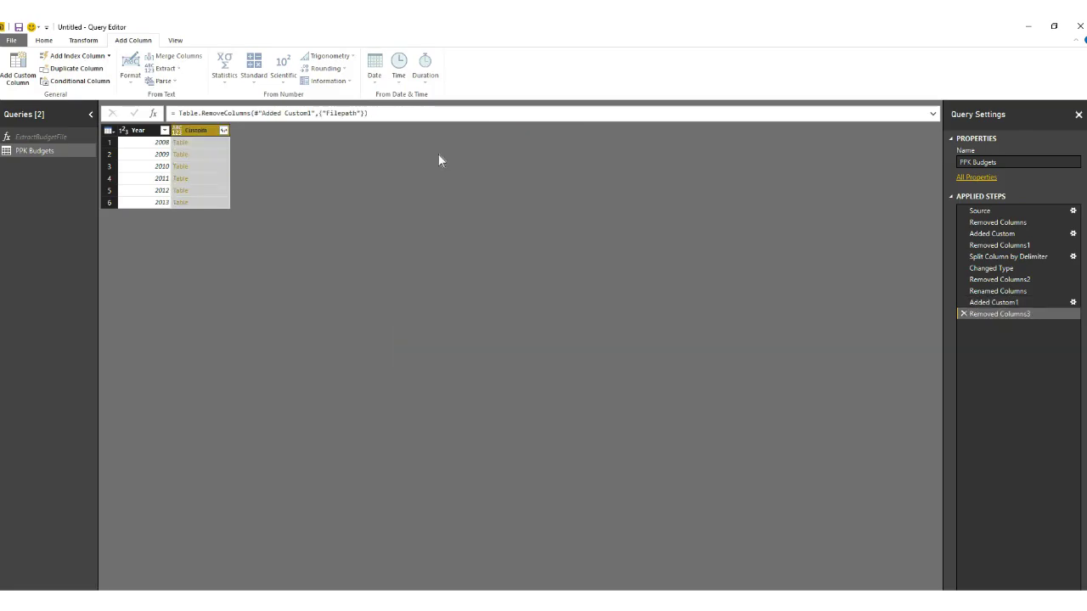
pyautogui.click(224, 129)
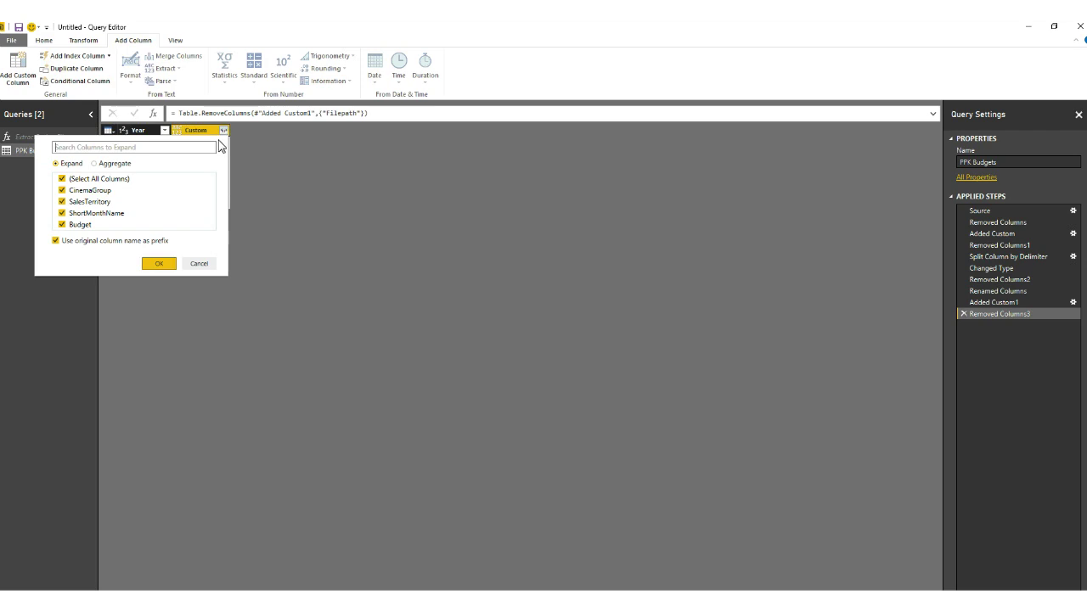
pyautogui.click(171, 265)
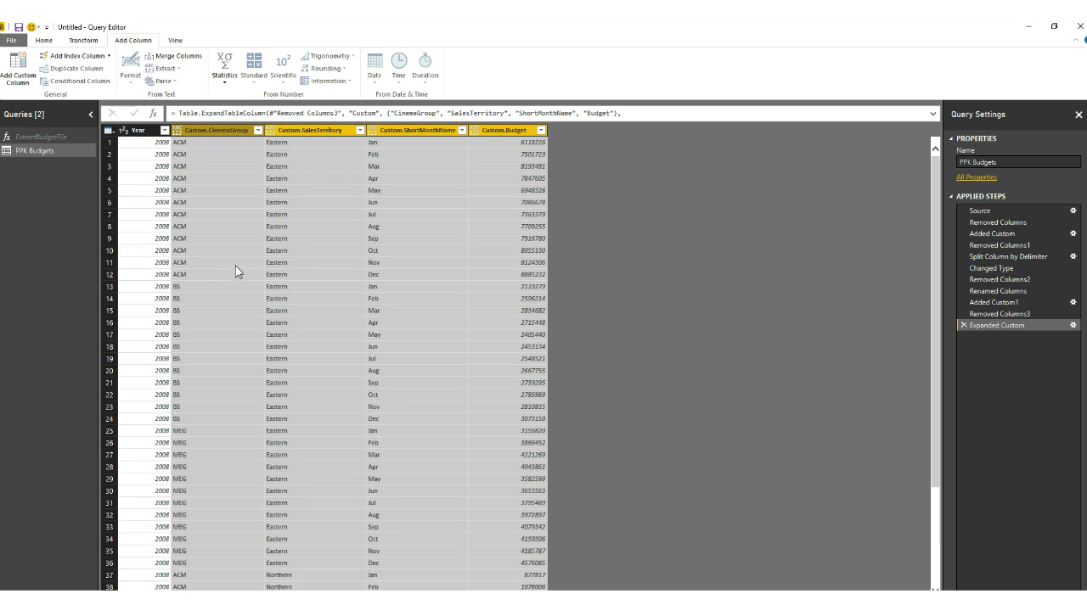
# Rename the expanded Custom.CinemaGroup column as CinemaGroup
pyautogui.rightClick(223, 132)
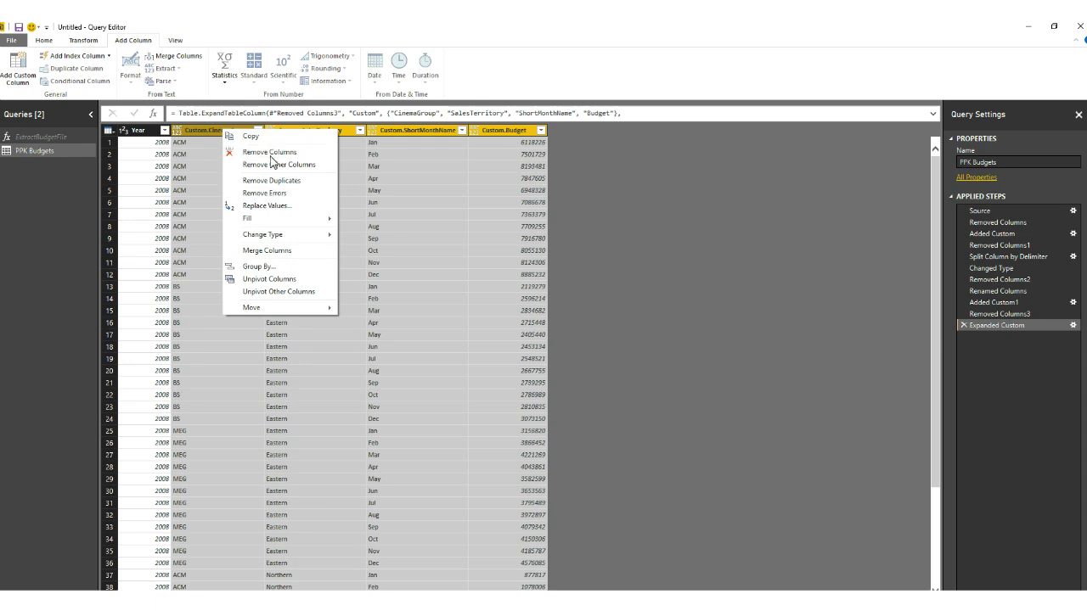
pyautogui.click(207, 132)
pyautogui.rightClick(207, 132)
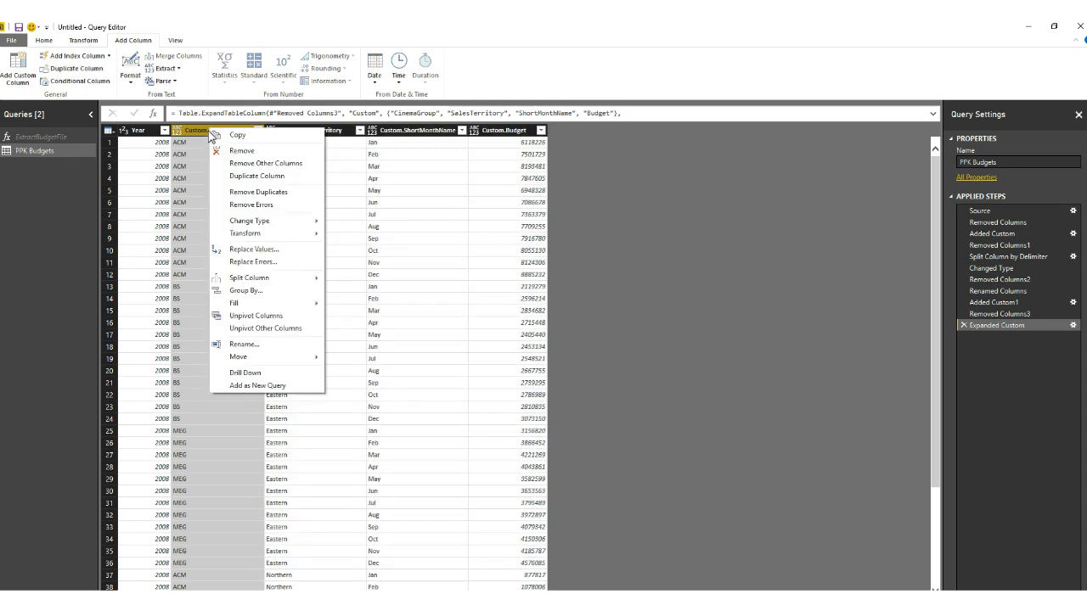
pyautogui.click(252, 343)
pyautogui.write('Cinema')
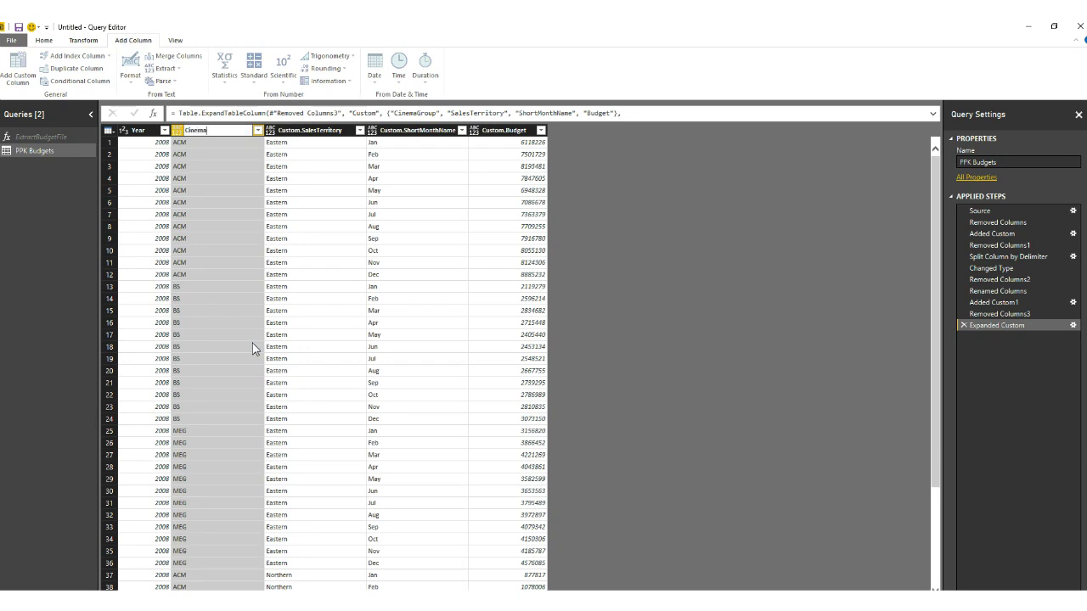
pyautogui.write('Grop')
pyautogui.press('Return')
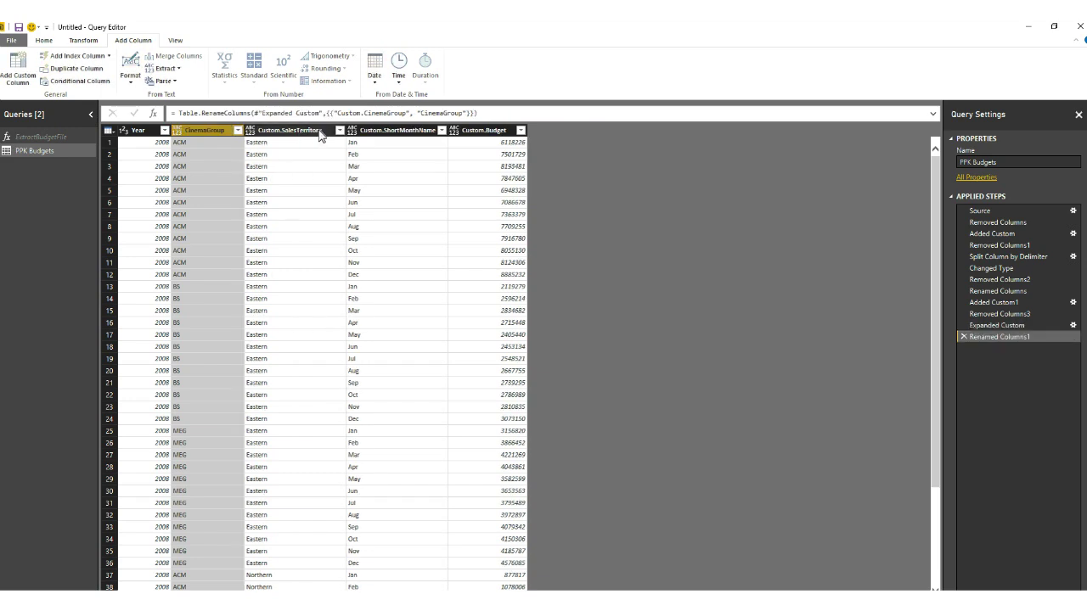
# Rename the expanded Custom.SalesTerritory column as SalesTerritory
pyautogui.rightClick(309, 131)
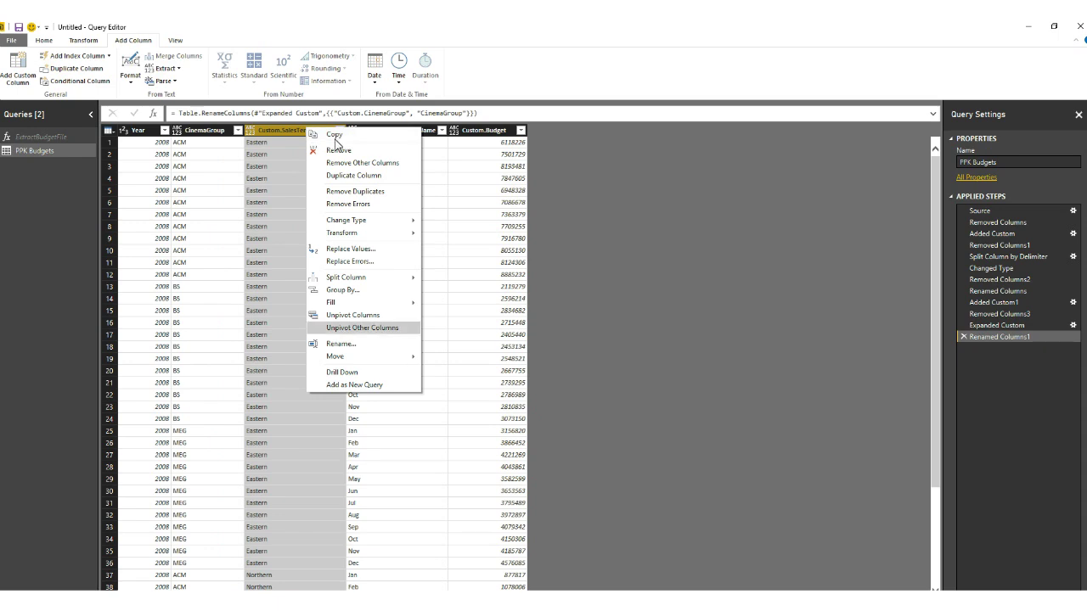
pyautogui.click(341, 344)
pyautogui.write('Sale')
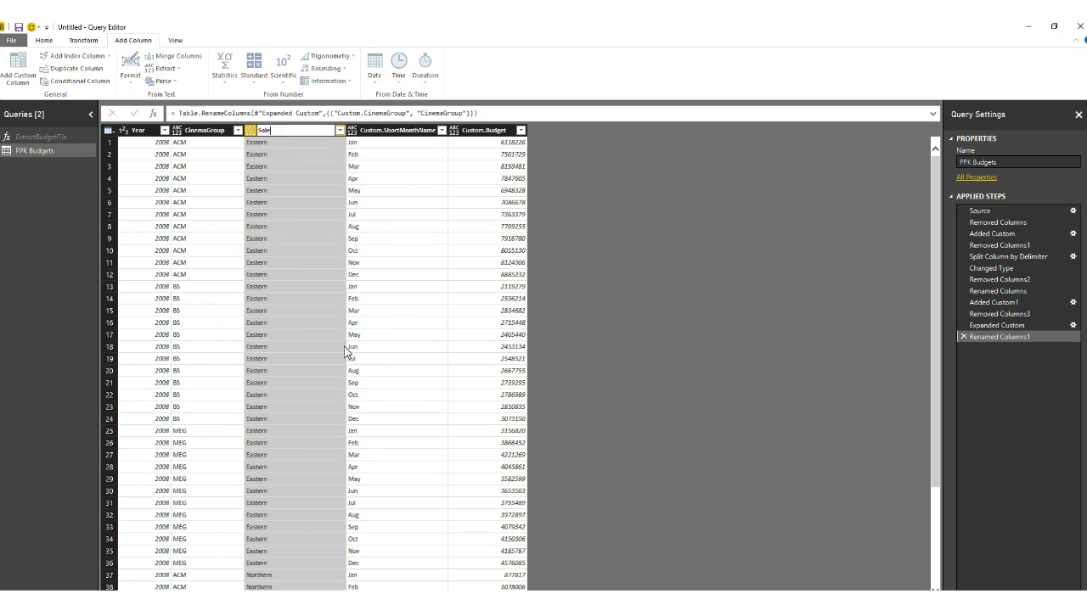
pyautogui.write('sTerritory')
pyautogui.press('Return')
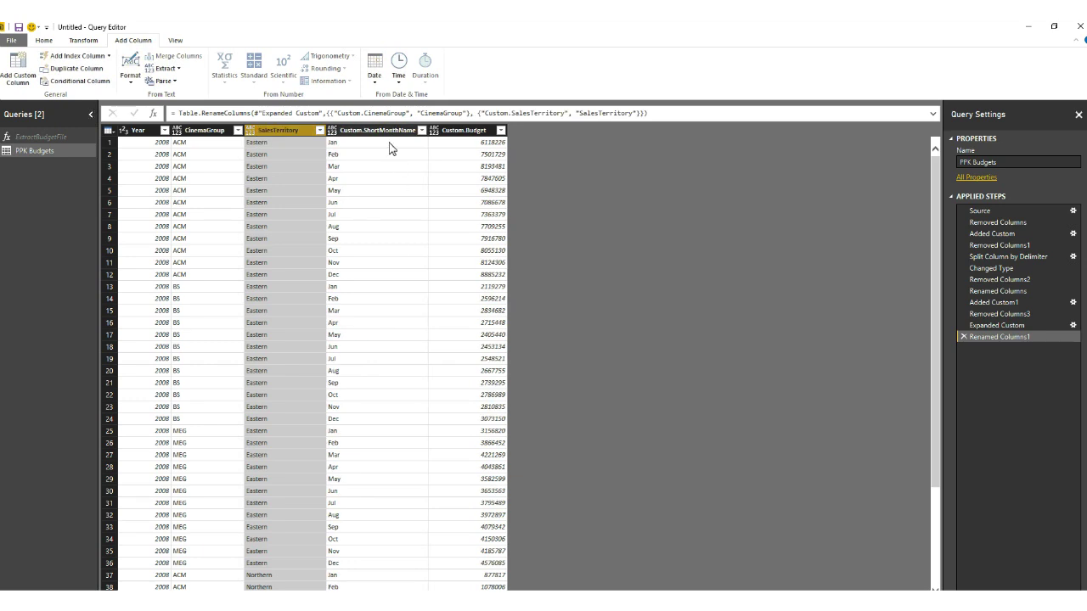
# Rename the expanded Custom.ShortMonthName column as ShortMonthName
pyautogui.click(387, 133)
pyautogui.rightClick(387, 133)
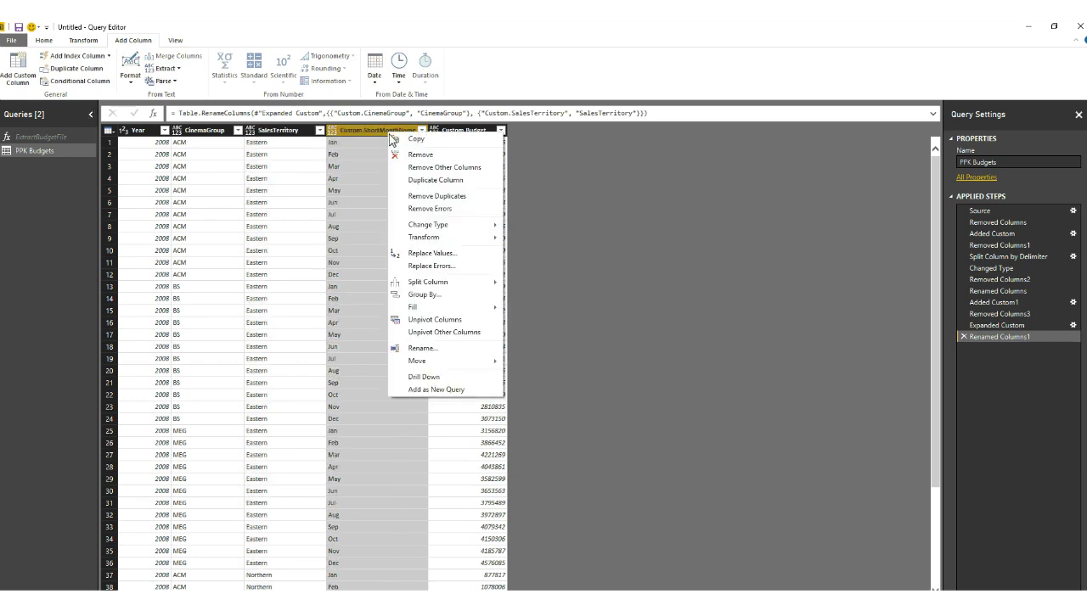
pyautogui.click(430, 355)
pyautogui.write('ShortM')
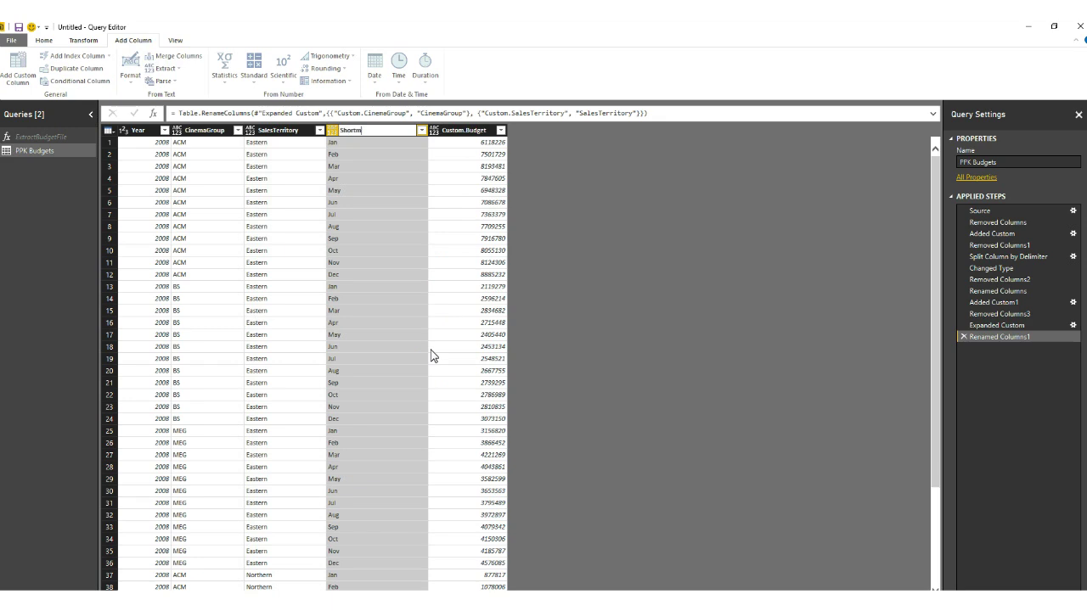
pyautogui.write('onthName')
pyautogui.press('Return')
# Rename the expanded Custom.Budget column as Budget and look through the combined budget rows
pyautogui.click(454, 134)
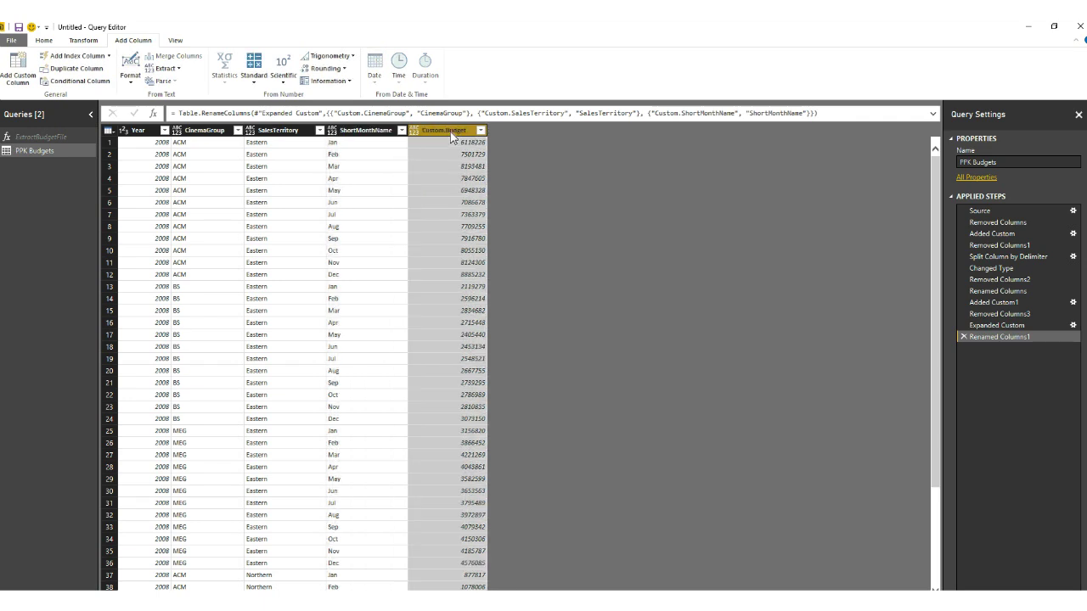
pyautogui.rightClick(454, 136)
pyautogui.click(490, 333)
pyautogui.write('Budget')
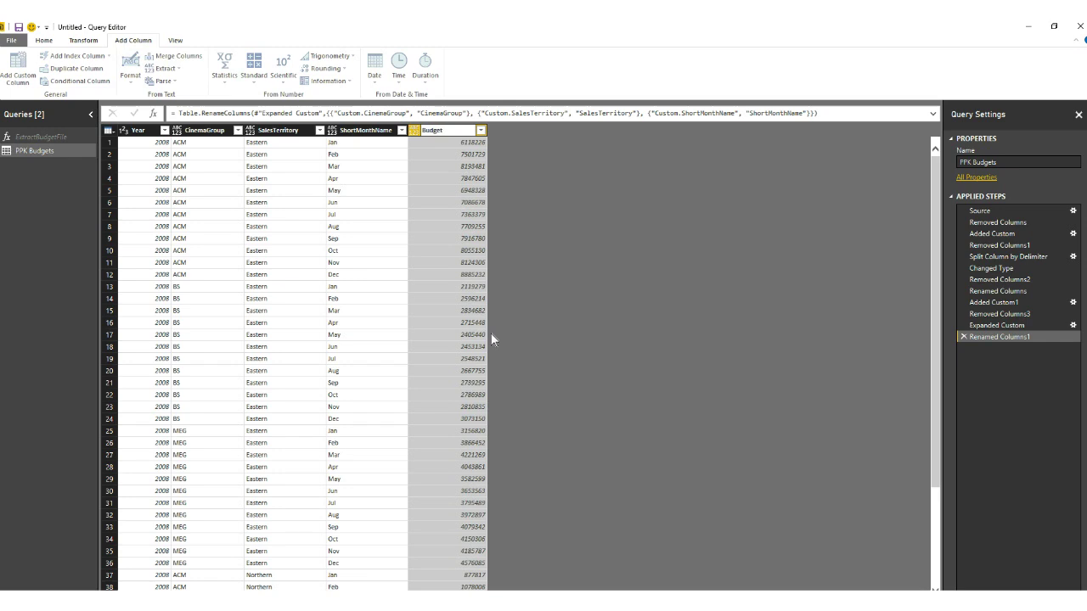
pyautogui.press('Return')
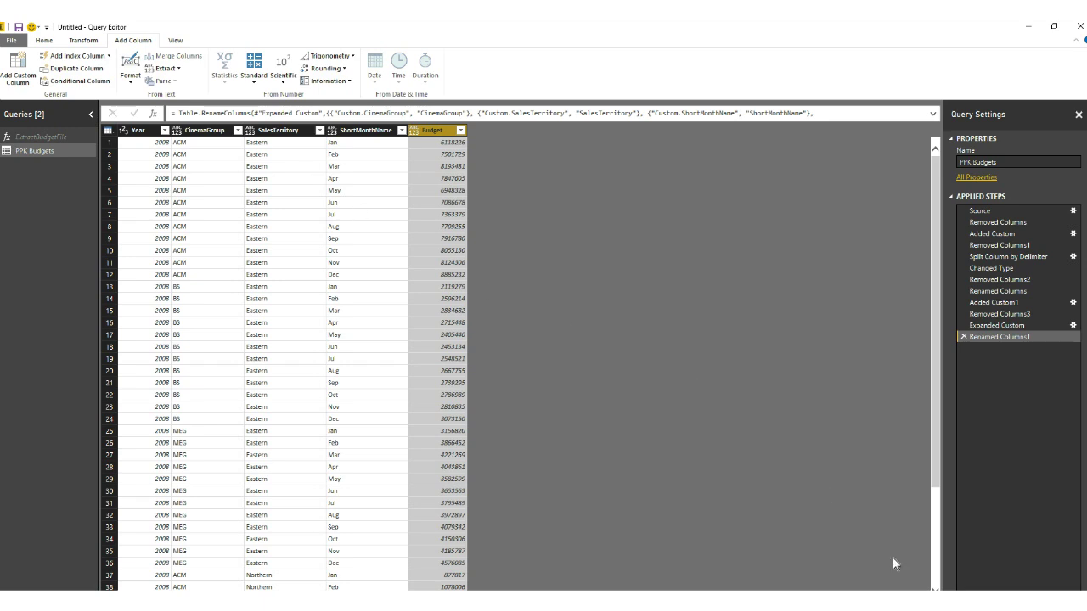
pyautogui.scroll(-4, 934, 574)
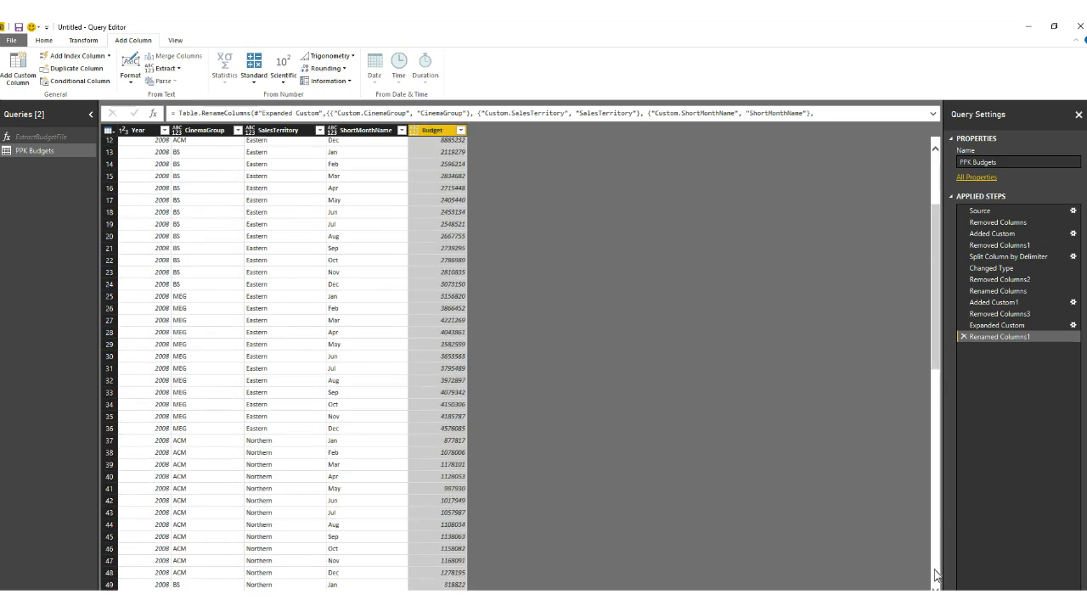
pyautogui.click(933, 510)
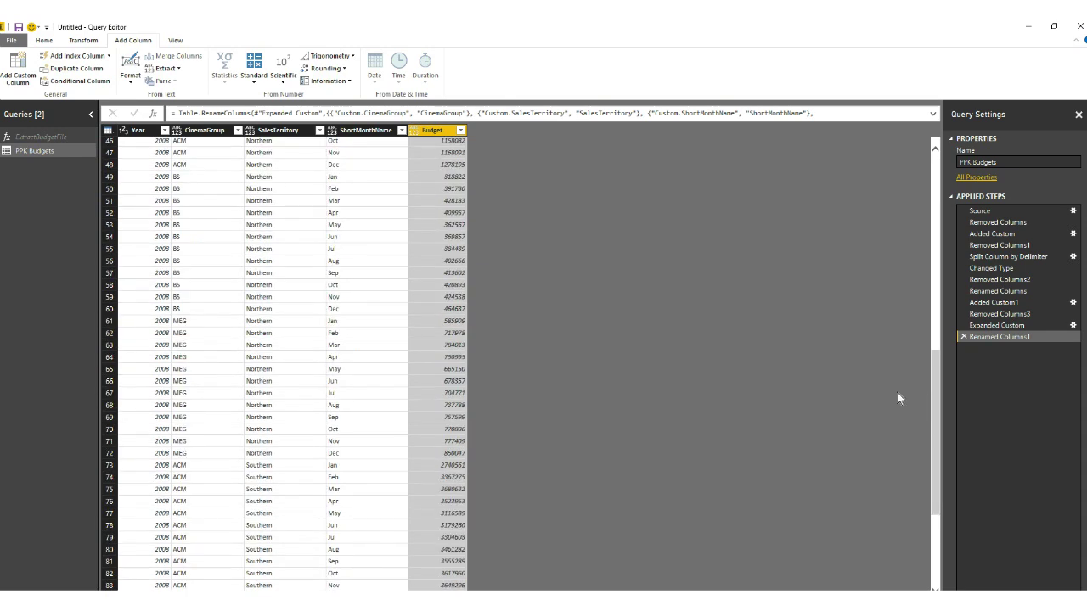